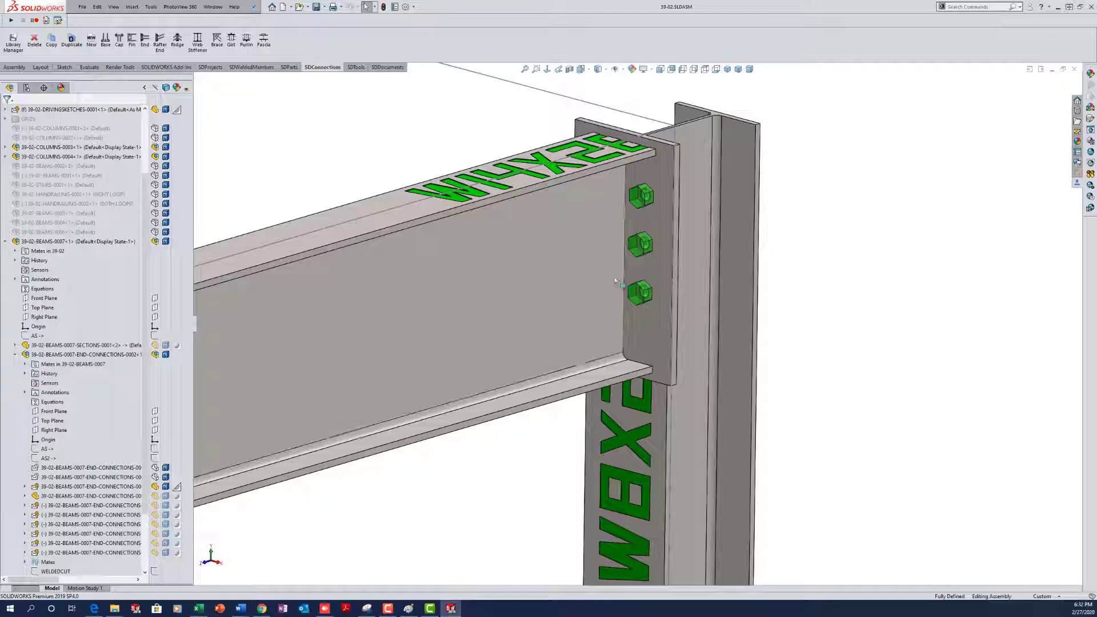
# Step: Open the end-connection subassembly 39-02-BEAMS-0007-END-CONNECTIONS-0002 that contains the bolted end plate
pyautogui.click(644, 321)
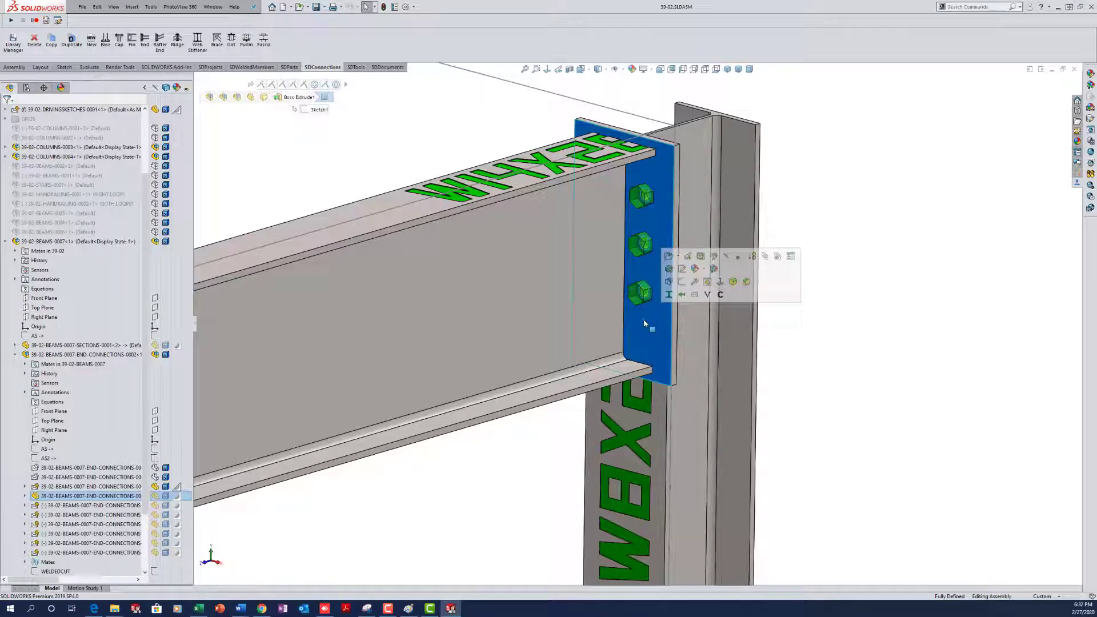
pyautogui.click(92, 354)
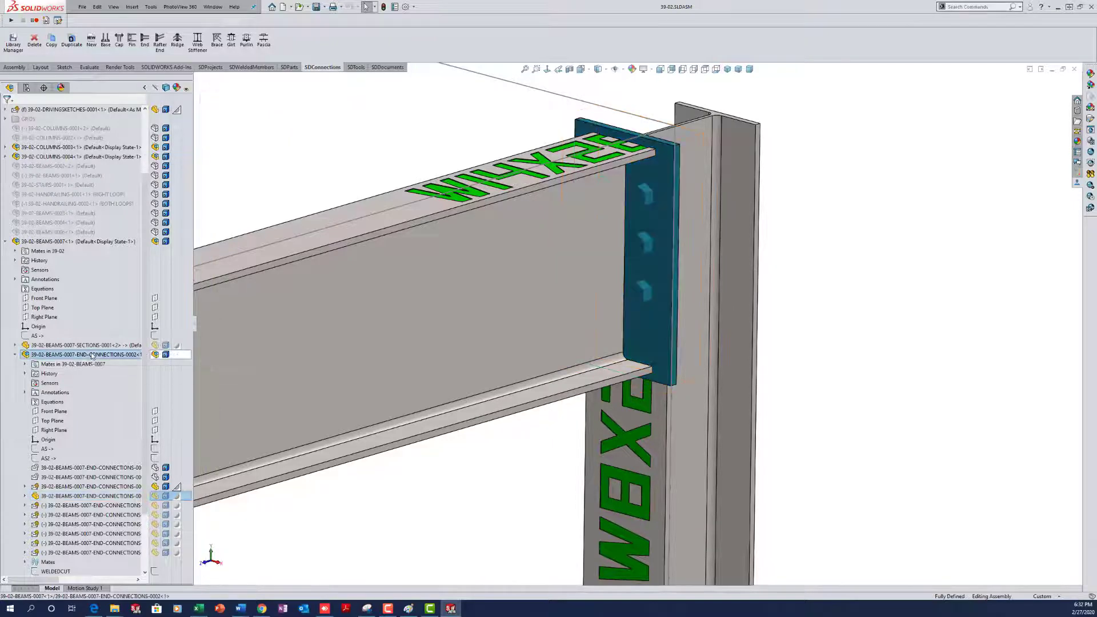
pyautogui.click(391, 324)
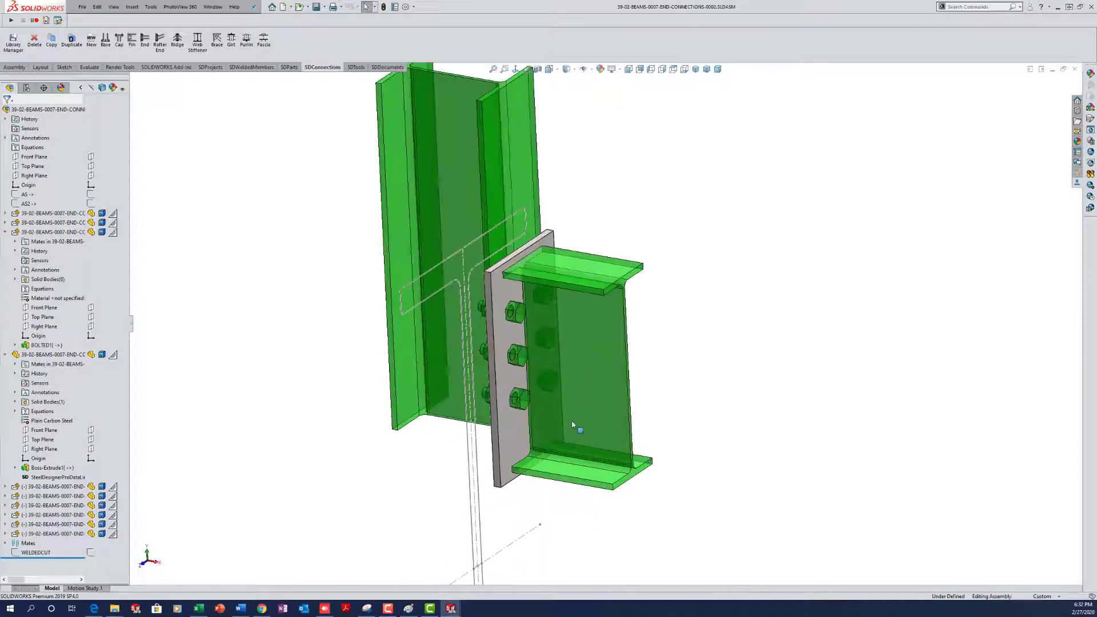
# Step: Delete Sketch1, the leftover T-shaped outline, from the first section component of the end-connection assembly
pyautogui.scroll(-5, 578, 439)
pyautogui.moveTo(622, 441)
pyautogui.mouseDown(button='middle')
pyautogui.moveTo(582, 429)
pyautogui.moveTo(621, 435)
pyautogui.moveTo(609, 435)
pyautogui.mouseUp(button='middle')
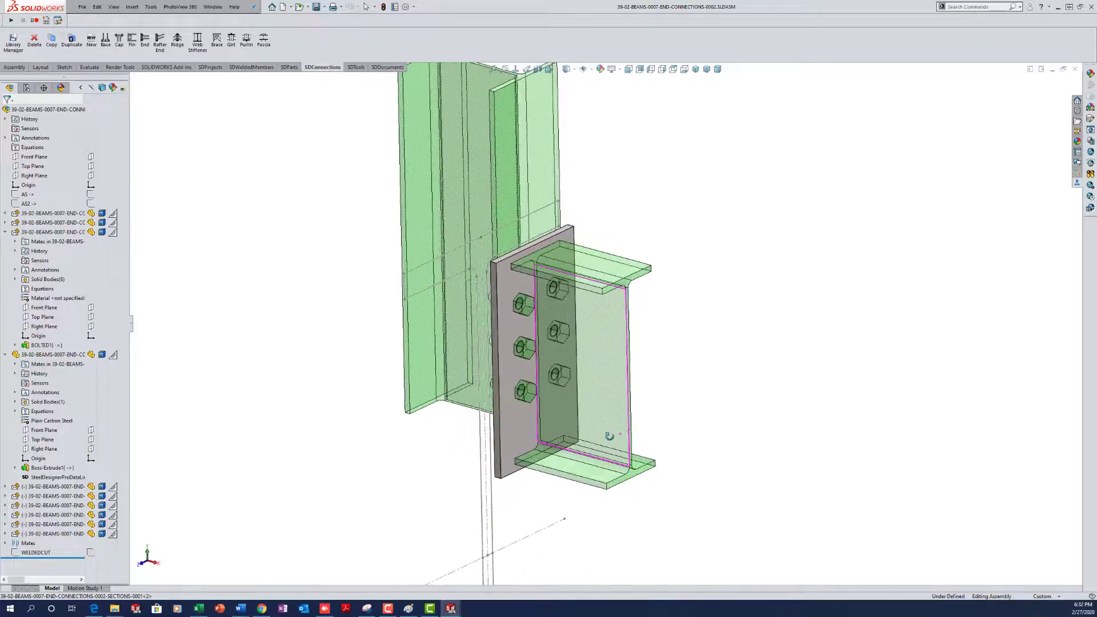
pyautogui.scroll(5, 642, 419)
pyautogui.scroll(-3, 628, 407)
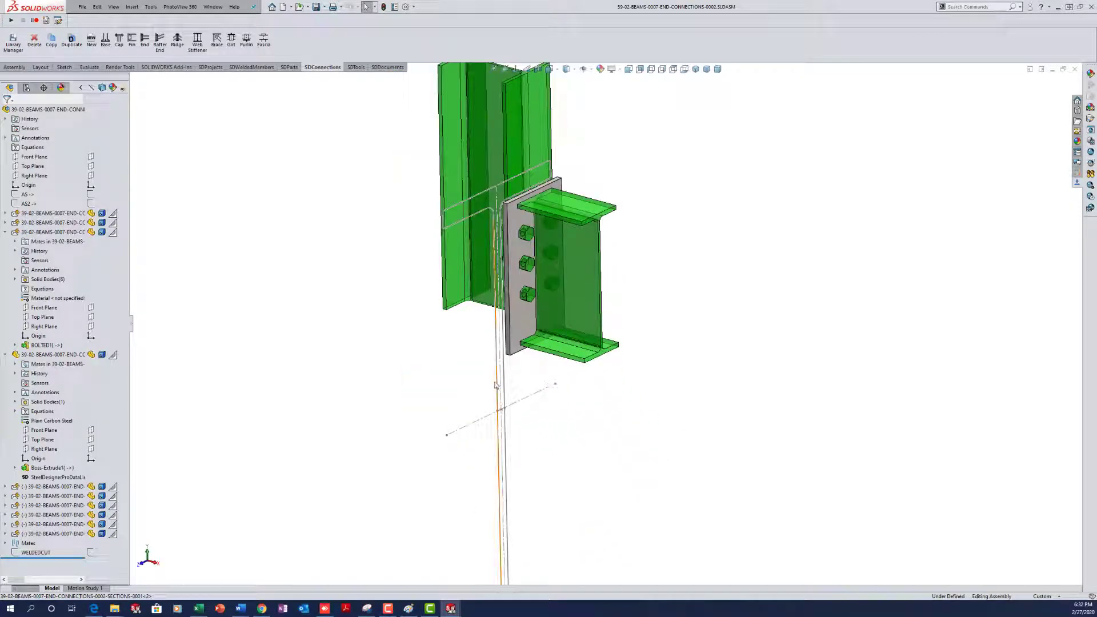
pyautogui.click(498, 387)
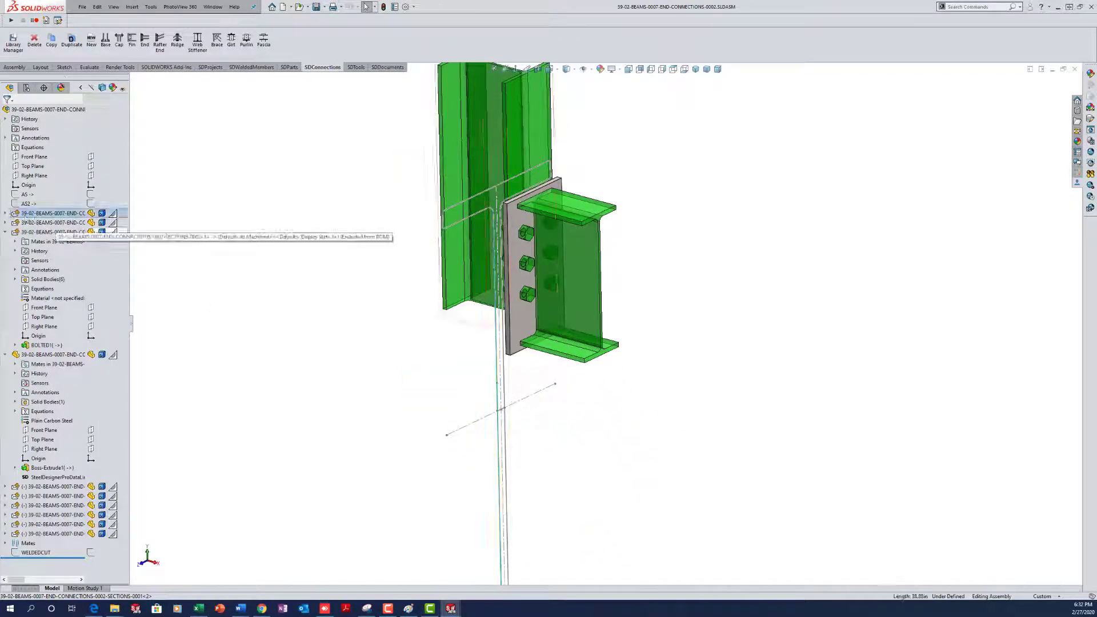
pyautogui.click(5, 213)
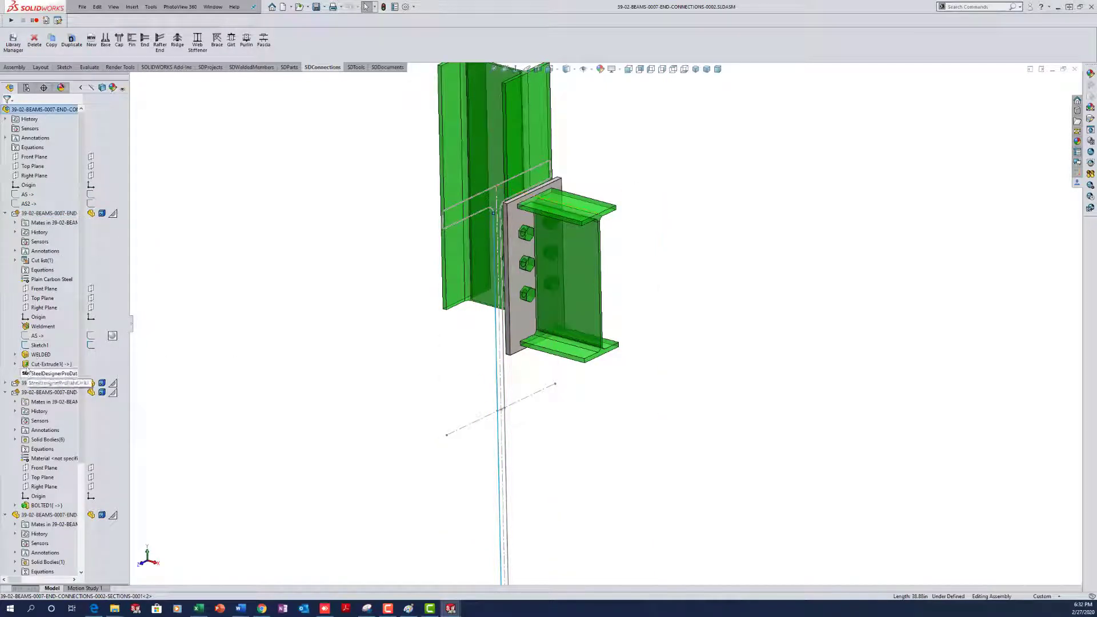
pyautogui.click(40, 345)
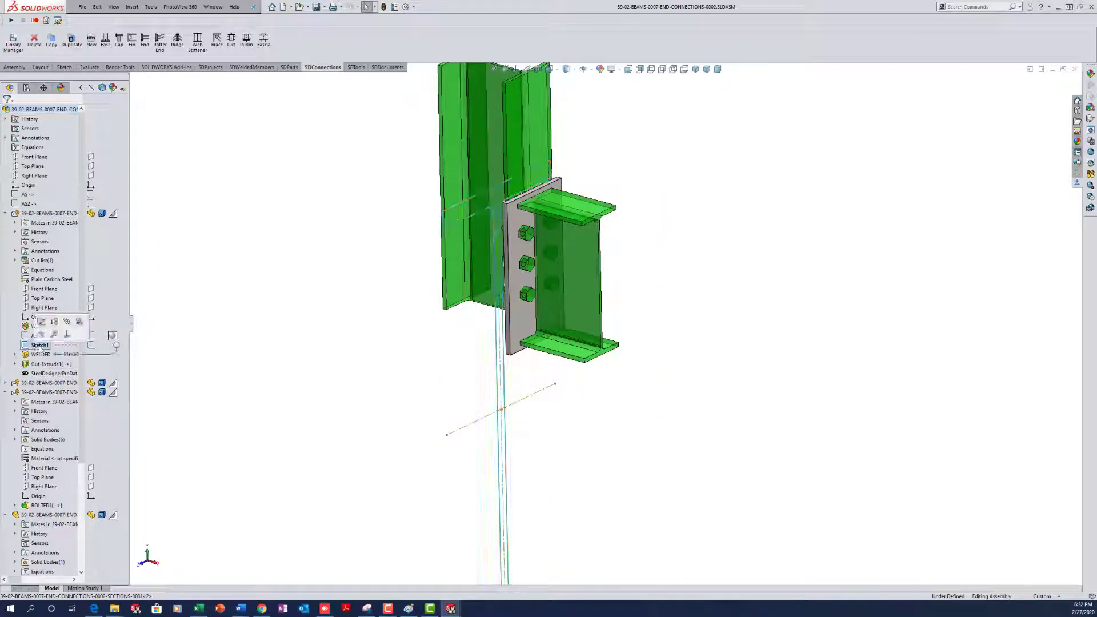
pyautogui.press('Delete')
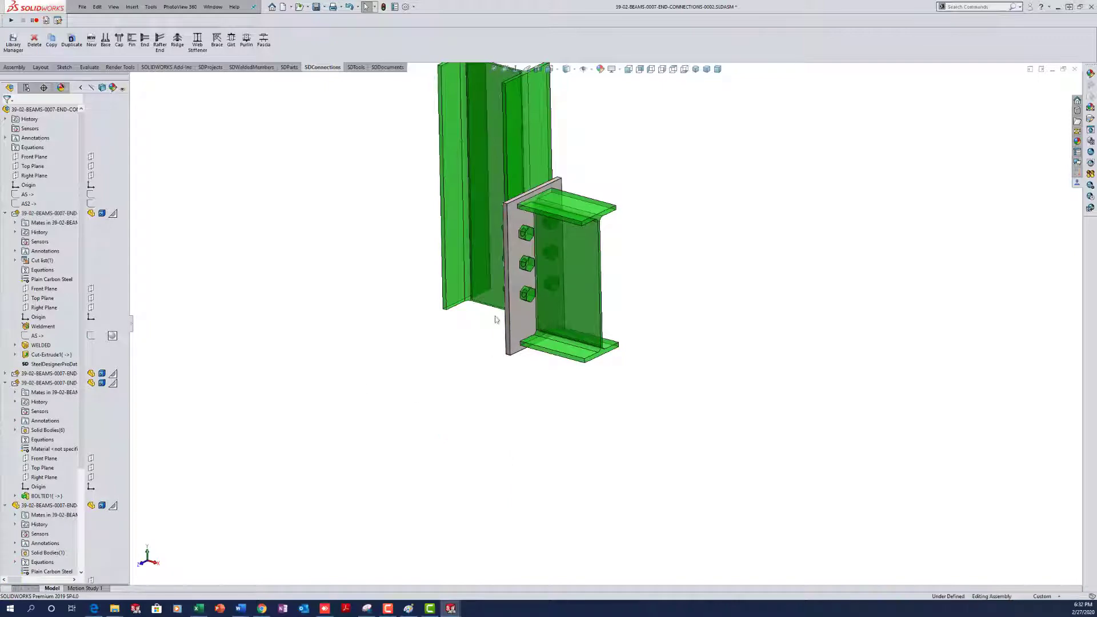
# Step: Widen the feature tree and collapse all of its expanded items
pyautogui.scroll(-4, 605, 174)
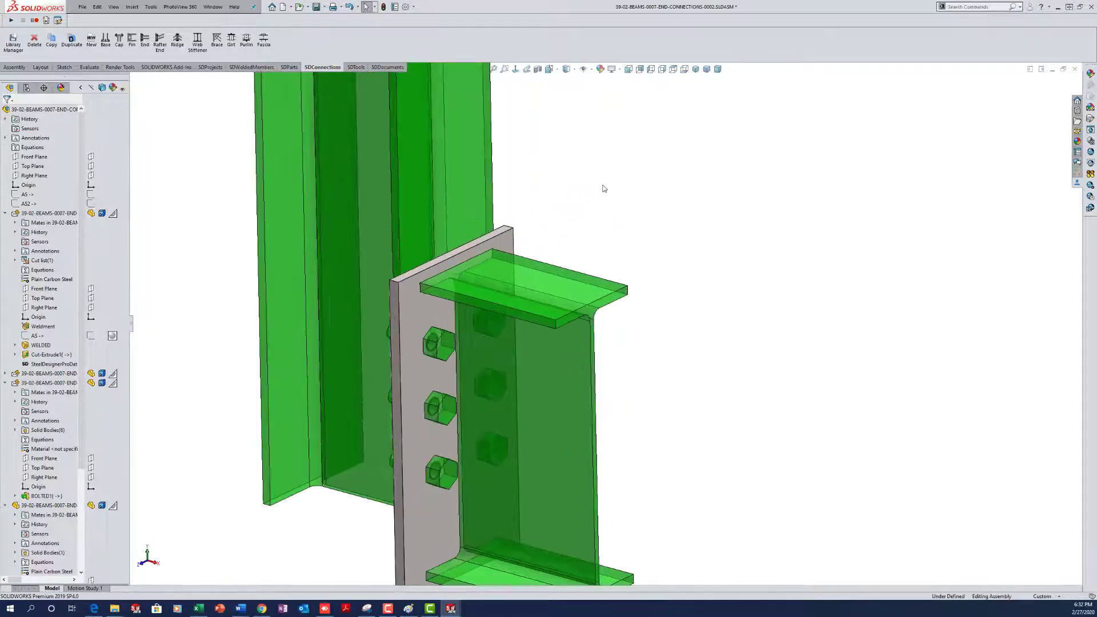
pyautogui.scroll(3, 602, 185)
pyautogui.moveTo(678, 363); pyautogui.dragTo(669, 397, button='middle')
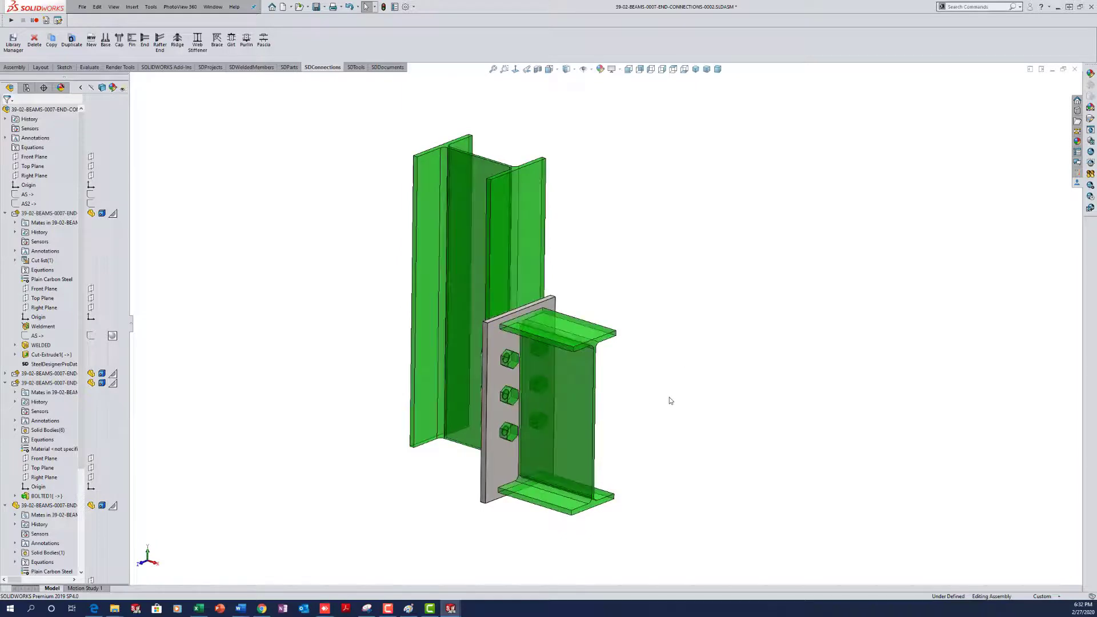
pyautogui.moveTo(131, 326); pyautogui.dragTo(172, 326)
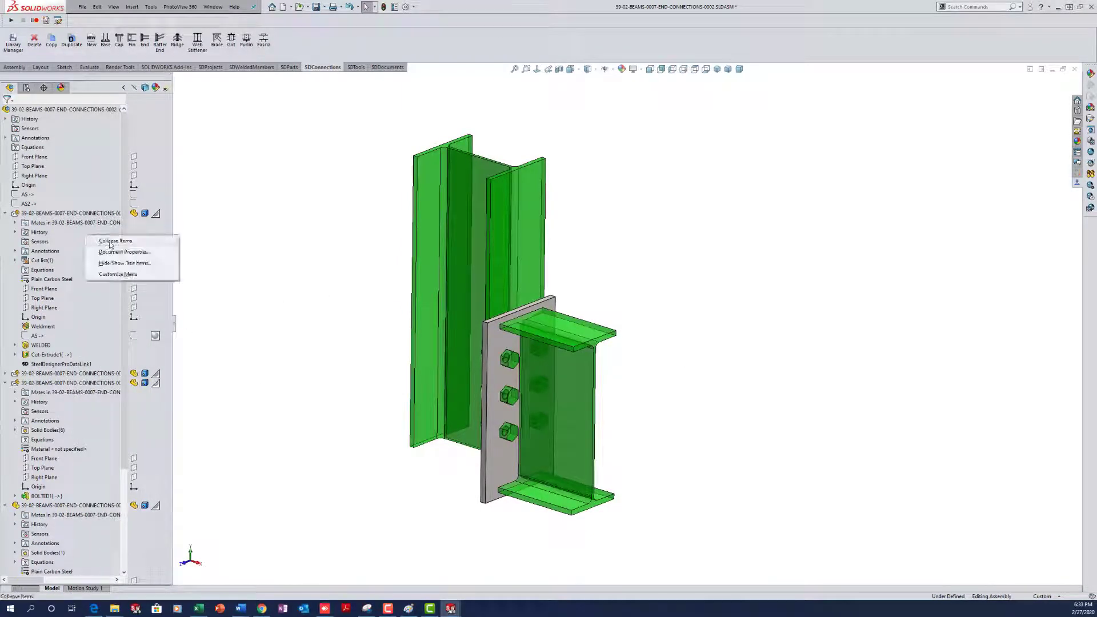
pyautogui.click(114, 263)
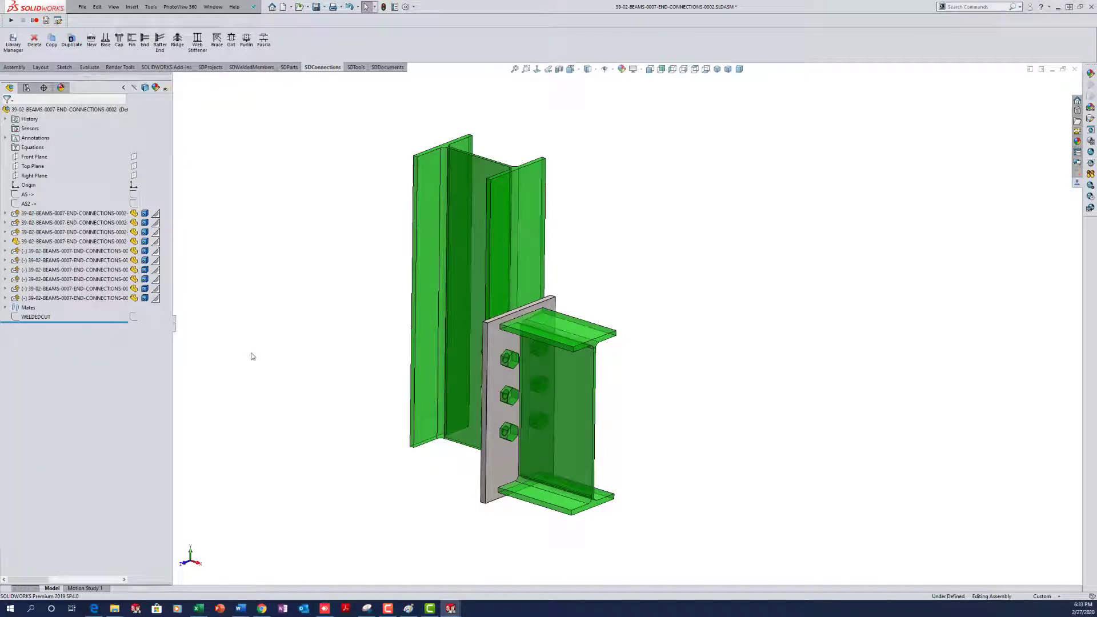
# Step: Start a sketch on the assembly's Right Plane and draw a short horizontal line with a vertical line descending from its midpoint
pyautogui.click(25, 177)
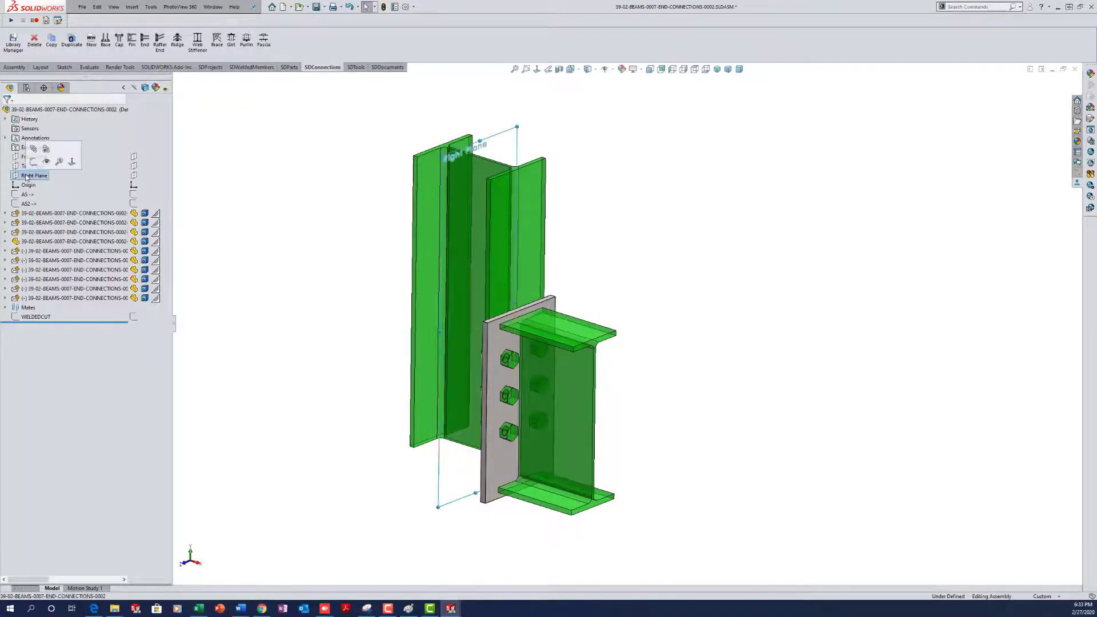
pyautogui.click(33, 162)
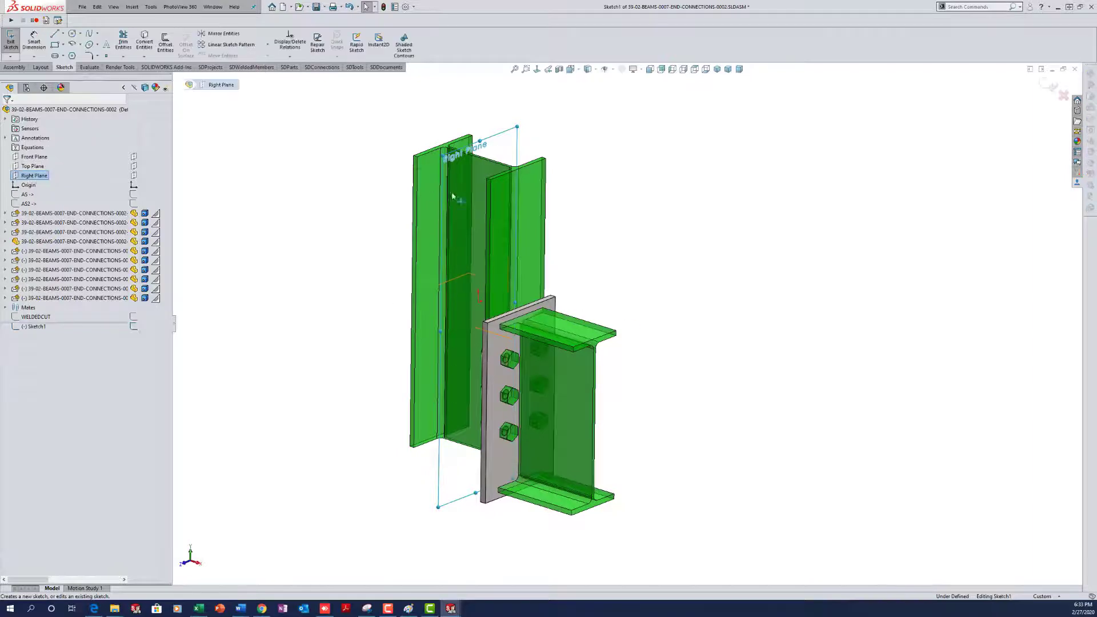
pyautogui.moveTo(624, 274); pyautogui.dragTo(597, 279, button='right')
pyautogui.moveTo(585, 283)
pyautogui.mouseDown()
pyautogui.moveTo(631, 270)
pyautogui.moveTo(608, 321)
pyautogui.moveTo(606, 396)
pyautogui.mouseUp()
pyautogui.press('Escape')
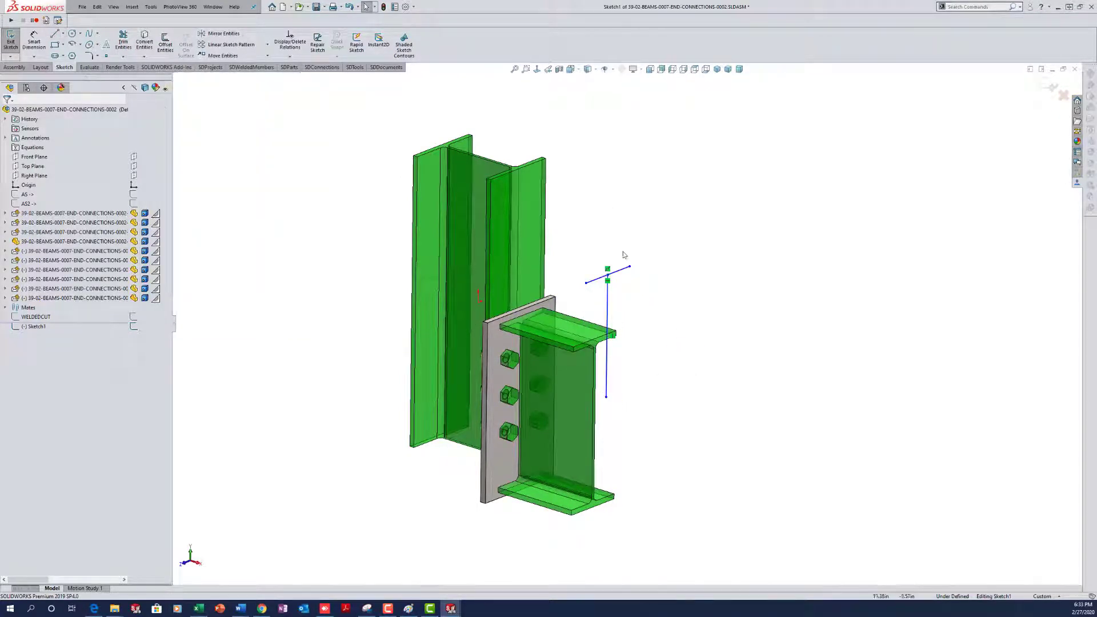
# Step: Make the midpoint where the two sketch lines meet coincident with the assembly origin
pyautogui.click(607, 278)
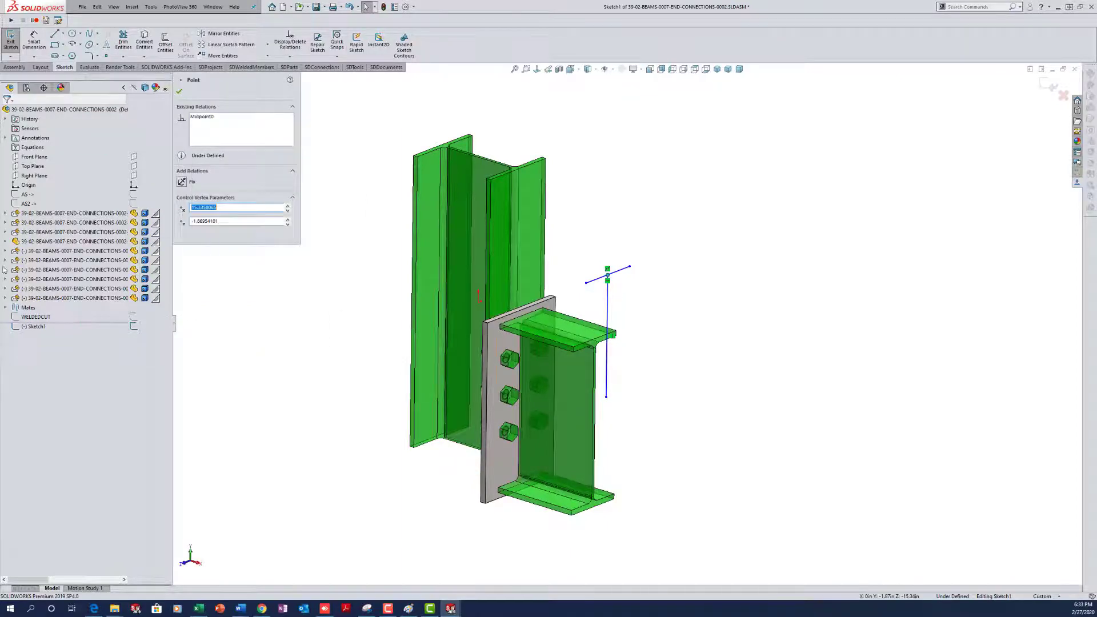
pyautogui.keyDown('ctrl'); pyautogui.click(26, 186); pyautogui.keyUp('ctrl')
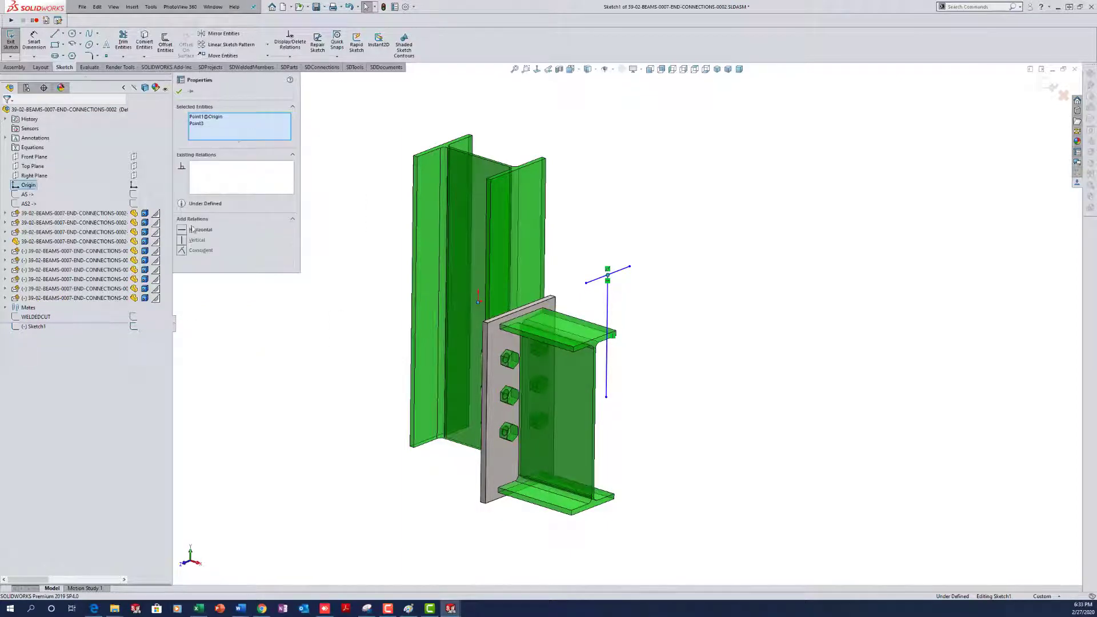
pyautogui.click(183, 250)
pyautogui.click(787, 278)
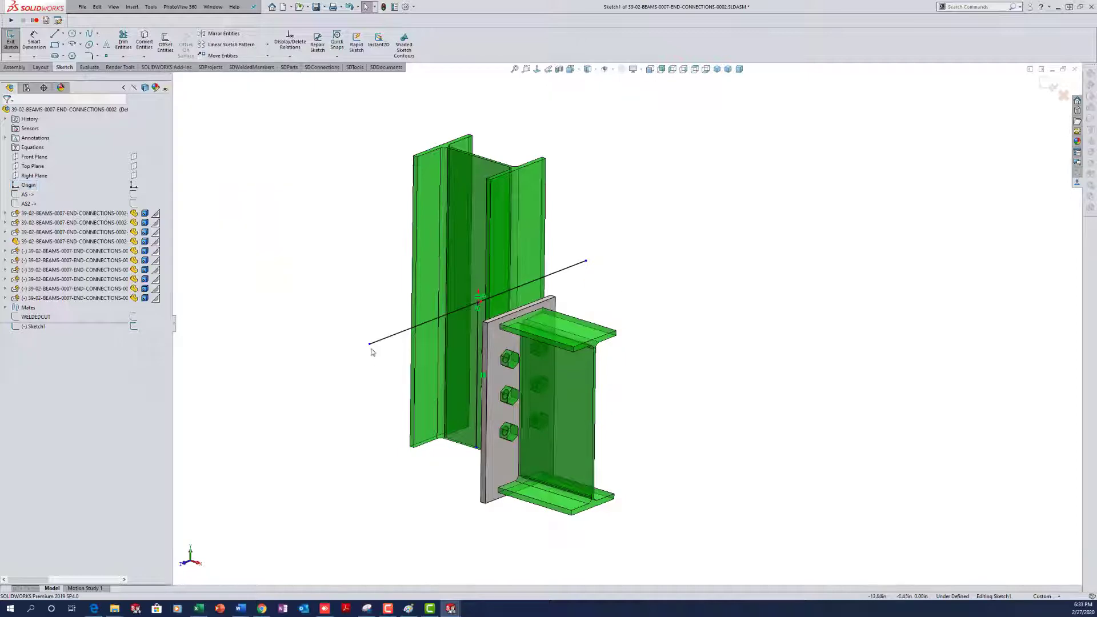
# Step: Make the horizontal line's free endpoint coincident with the column flange's vertical edge
pyautogui.click(370, 343)
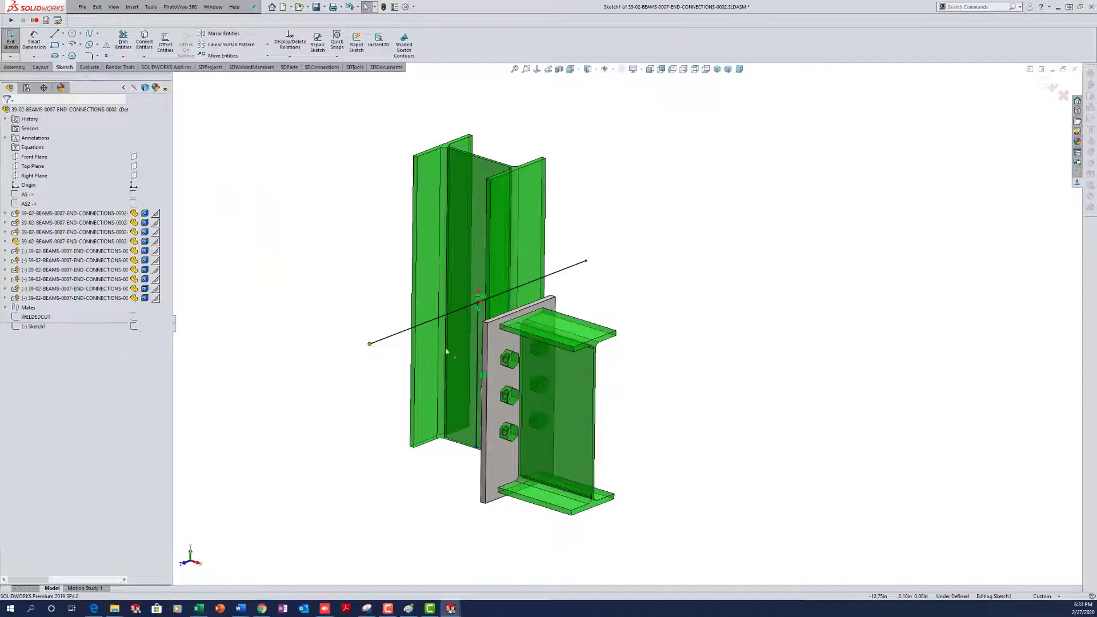
pyautogui.keyDown('ctrl'); pyautogui.click(490, 313); pyautogui.keyUp('ctrl')
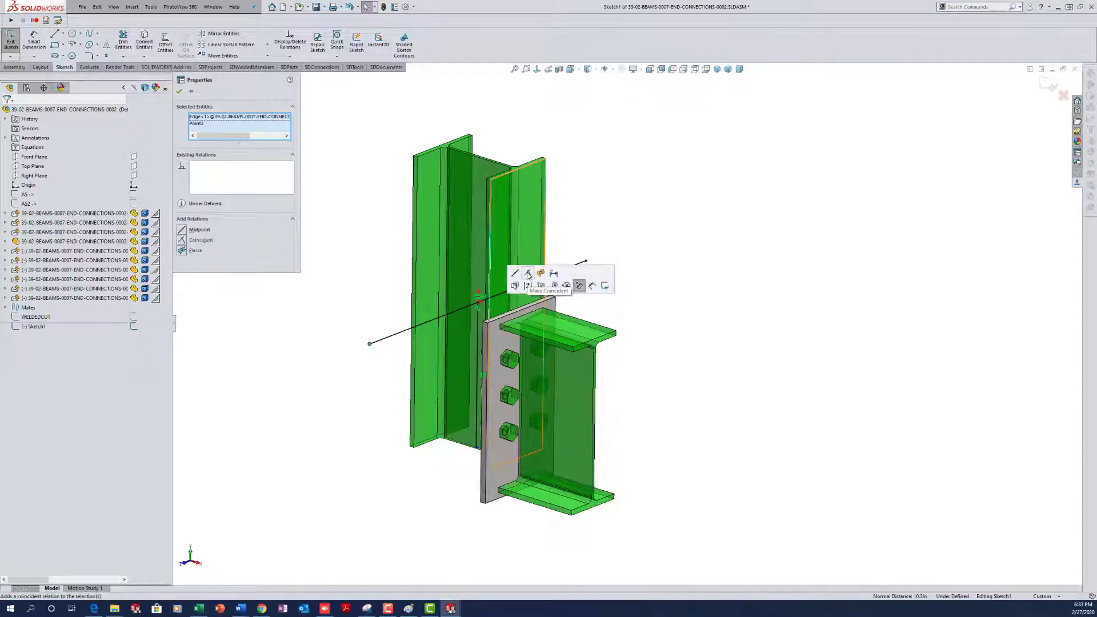
pyautogui.click(528, 275)
pyautogui.click(724, 343)
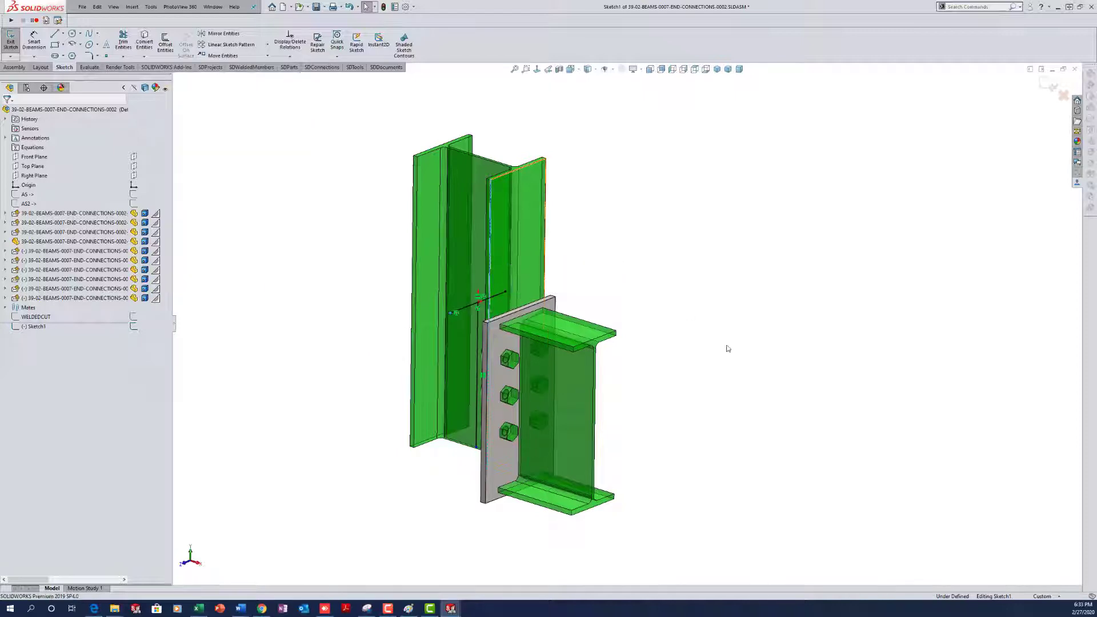
# Step: Extend the vertical line downward and make its lower endpoint coincident with the bottom edge of the beam's lower flange
pyautogui.scroll(-2, 607, 484)
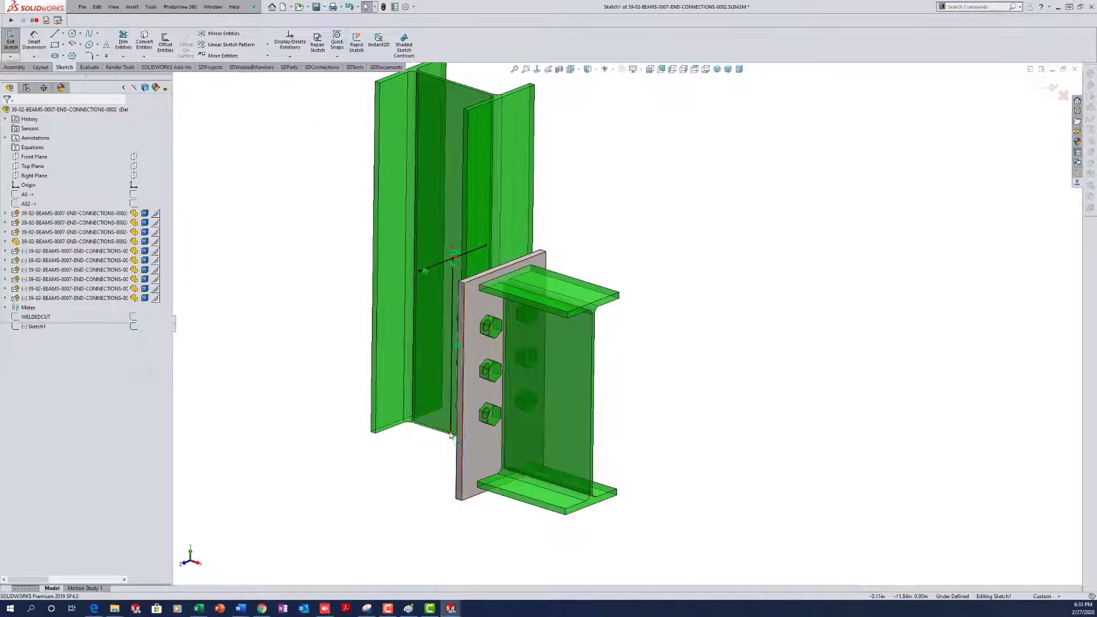
pyautogui.moveTo(447, 432); pyautogui.dragTo(450, 476)
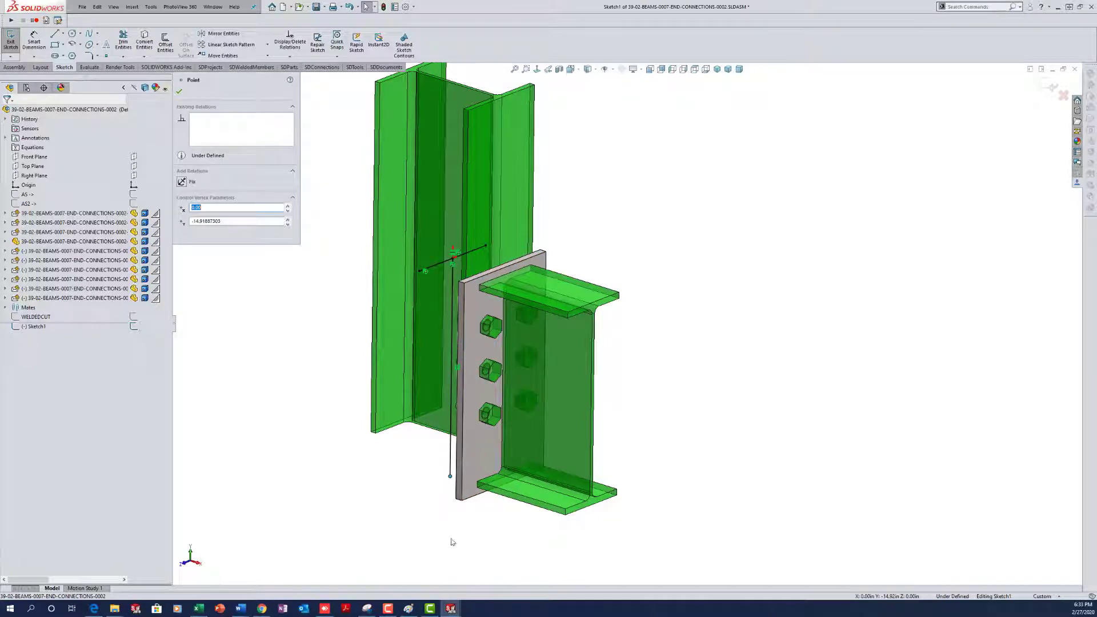
pyautogui.keyDown('ctrl'); pyautogui.click(585, 511); pyautogui.keyUp('ctrl')
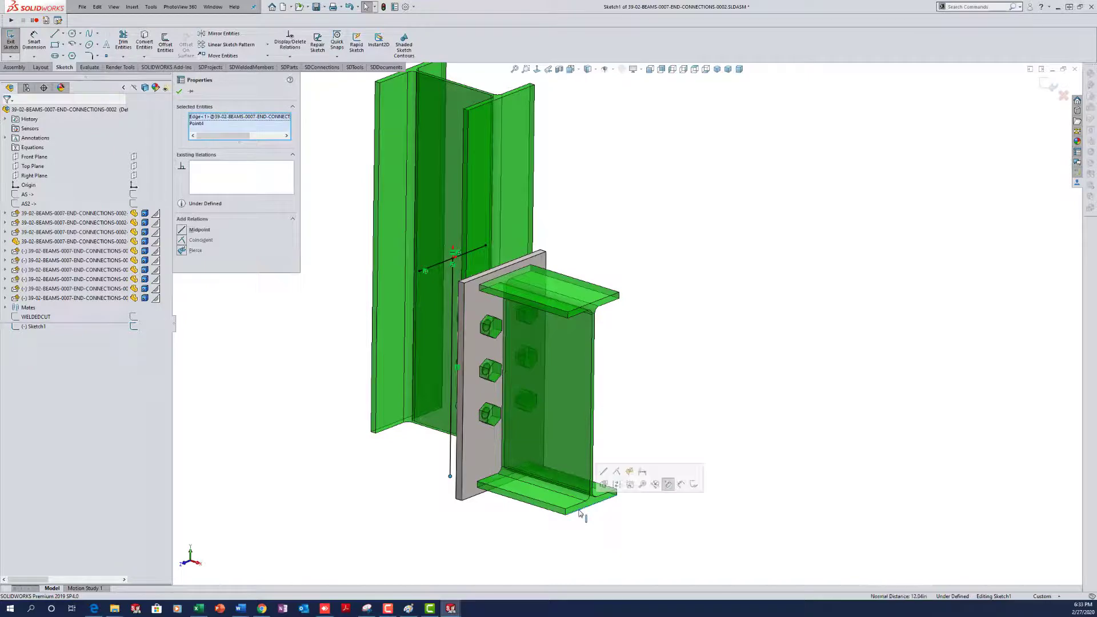
pyautogui.click(616, 473)
pyautogui.click(690, 391)
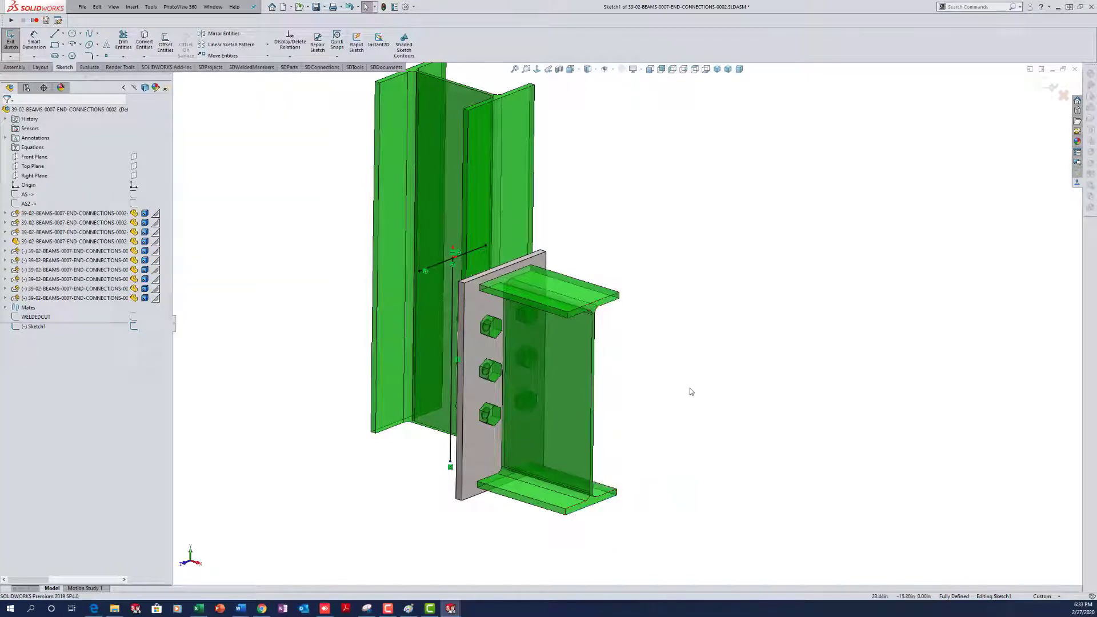
# Step: Add driven dimensions for the lengths of the horizontal and vertical sketch lines
pyautogui.moveTo(690, 454); pyautogui.dragTo(689, 405, button='right')
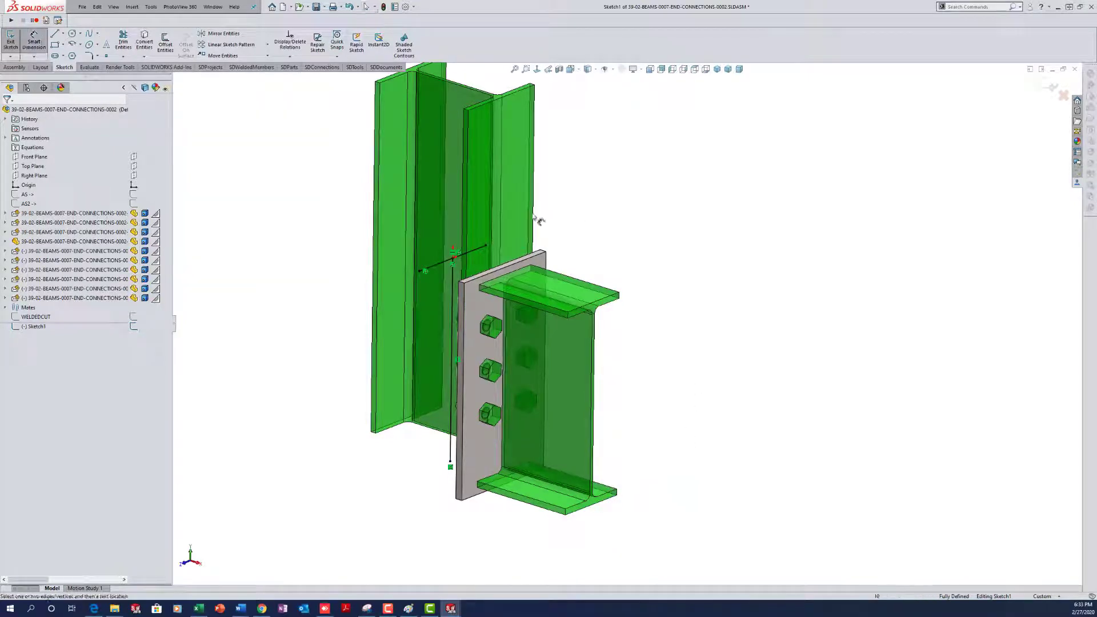
pyautogui.click(478, 251)
pyautogui.click(451, 229)
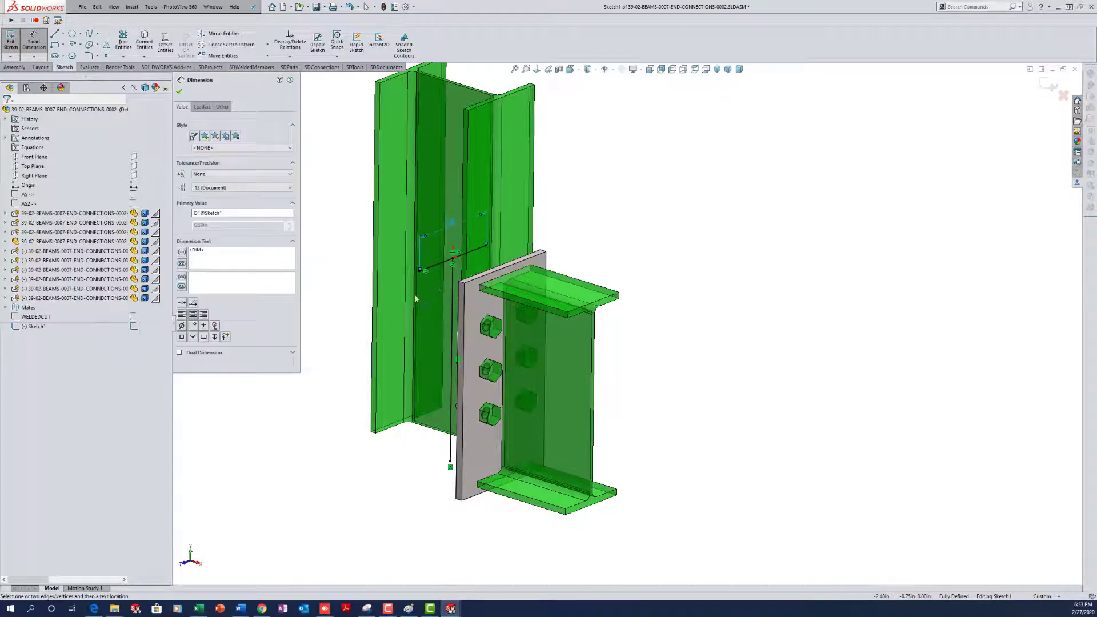
pyautogui.click(451, 327)
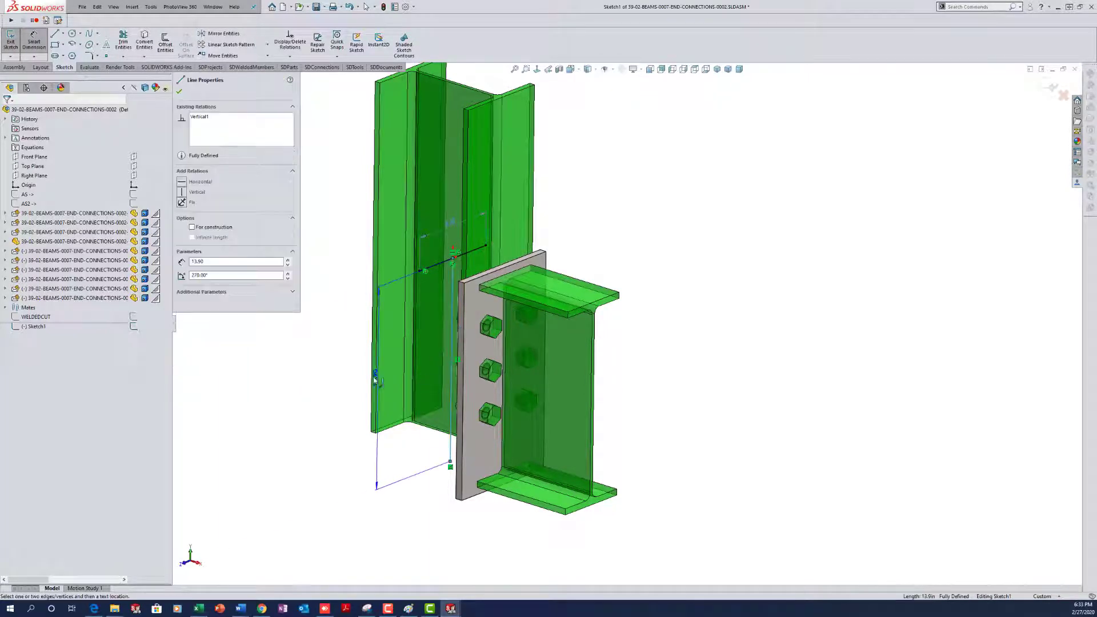
pyautogui.click(354, 394)
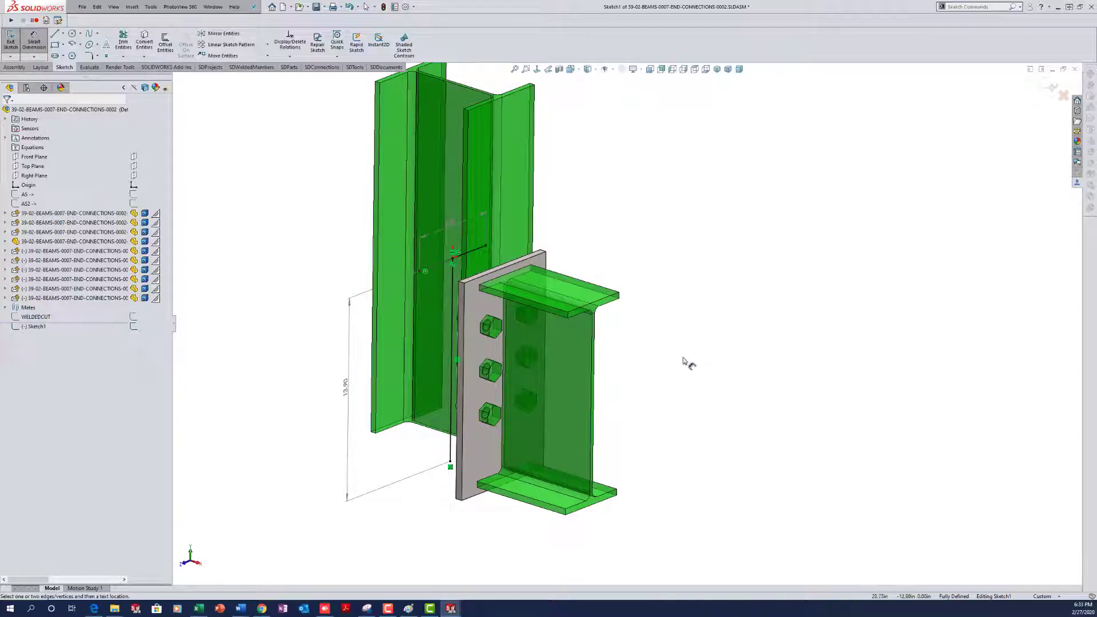
pyautogui.press('Escape')
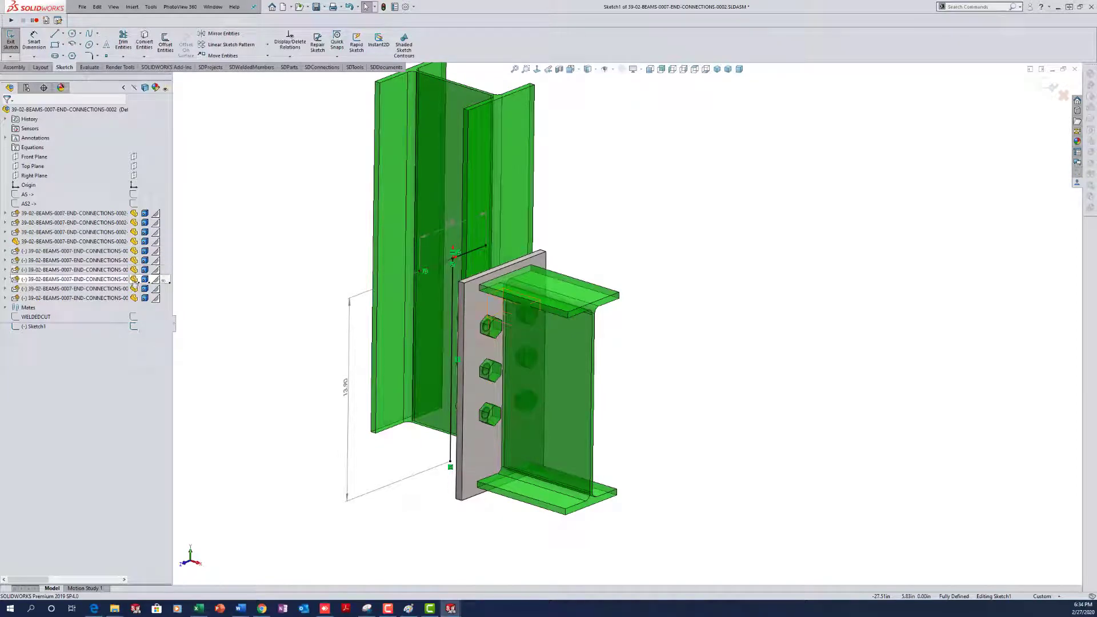
# Step: Hide the upper and middle bolts covering the end plate's left column of holes, viewing the connection from the right
pyautogui.click(134, 279)
pyautogui.click(134, 289)
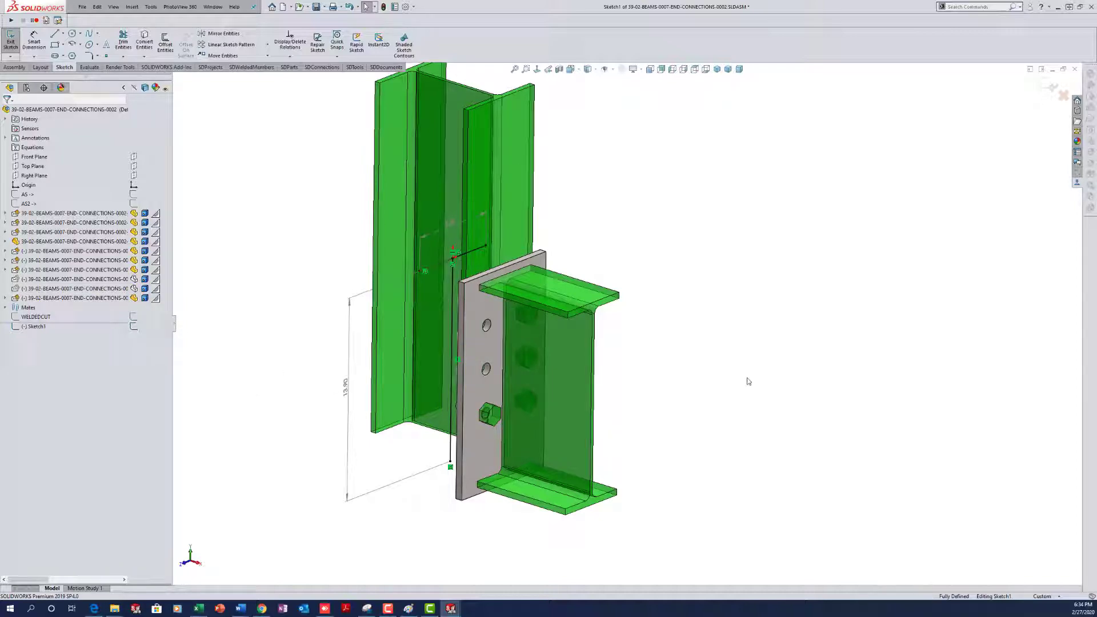
pyautogui.hotkey('ctrl', '4')
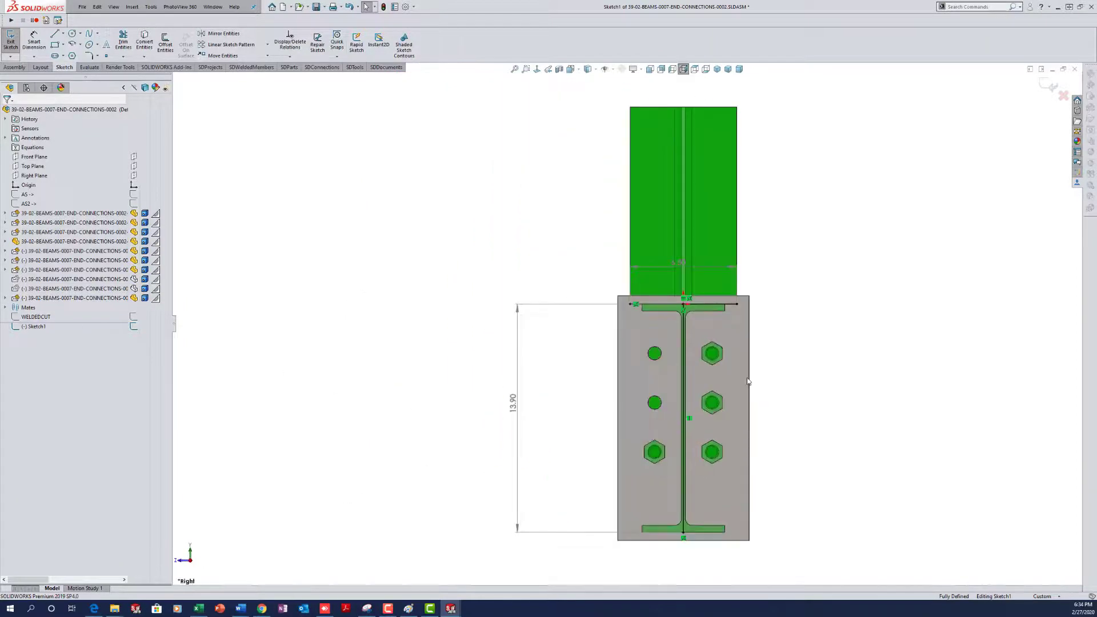
# Step: Sketch a vertical line between the centers of the two exposed bolt holes in the end plate
pyautogui.moveTo(793, 396); pyautogui.dragTo(799, 374, button='right')
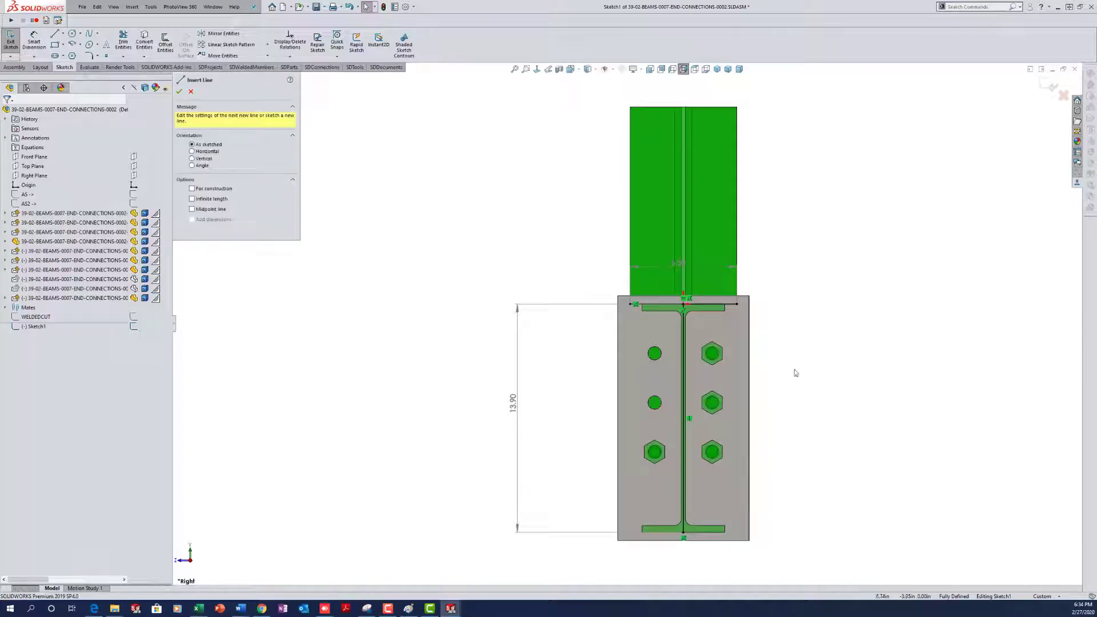
pyautogui.click(654, 354)
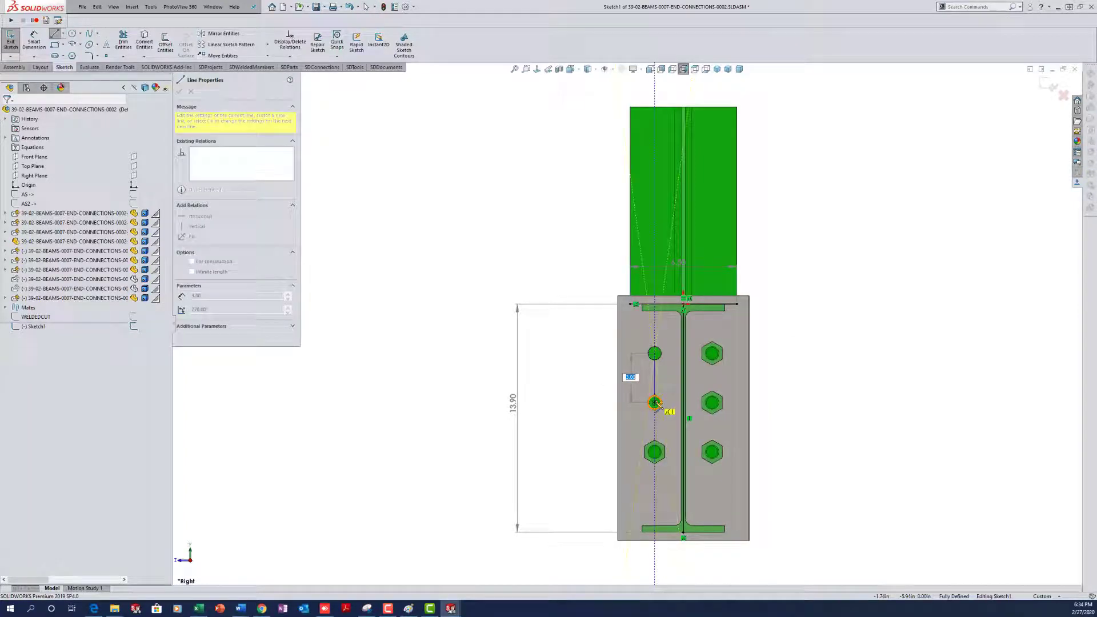
pyautogui.click(655, 403)
pyautogui.press('Escape')
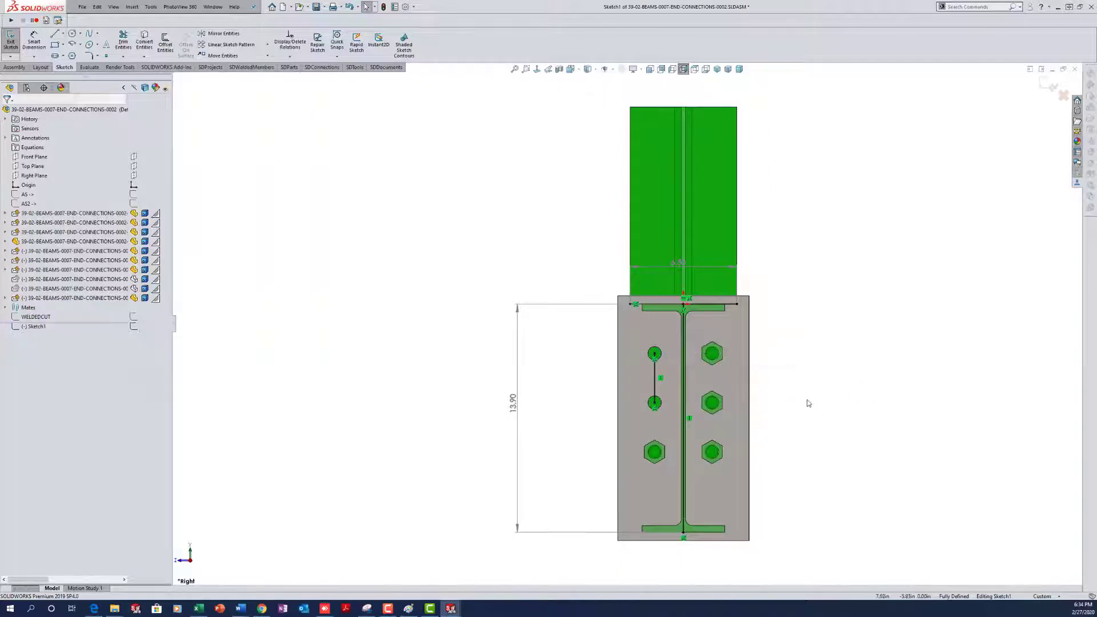
# Step: Add a driven dimension for the length of the vertical line between the two hole centers
pyautogui.moveTo(807, 401); pyautogui.dragTo(818, 322, button='right')
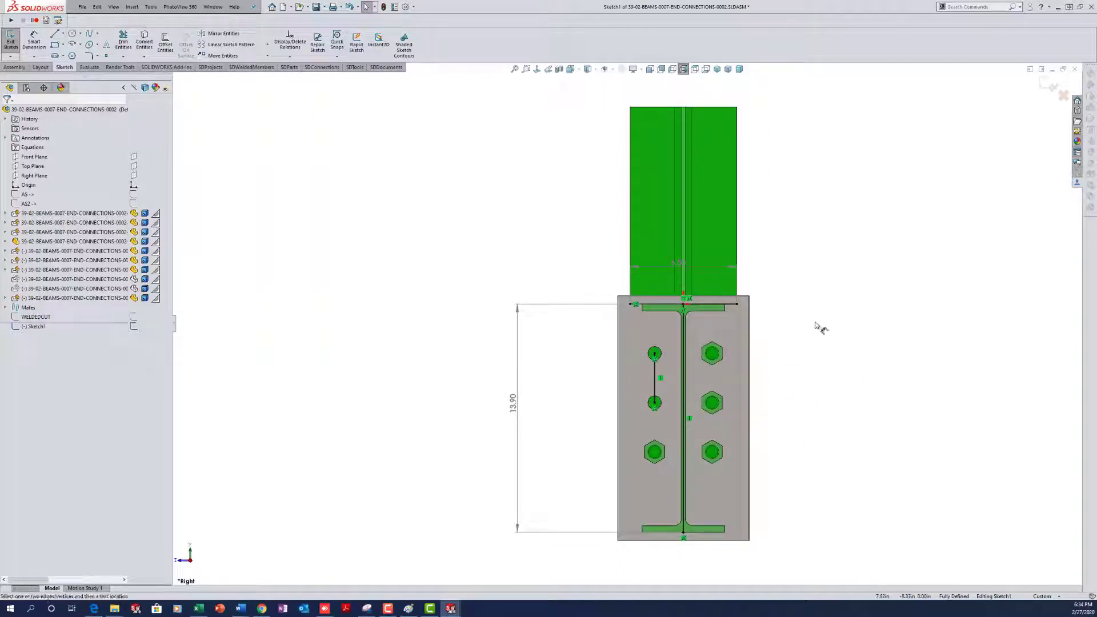
pyautogui.click(657, 379)
pyautogui.click(596, 375)
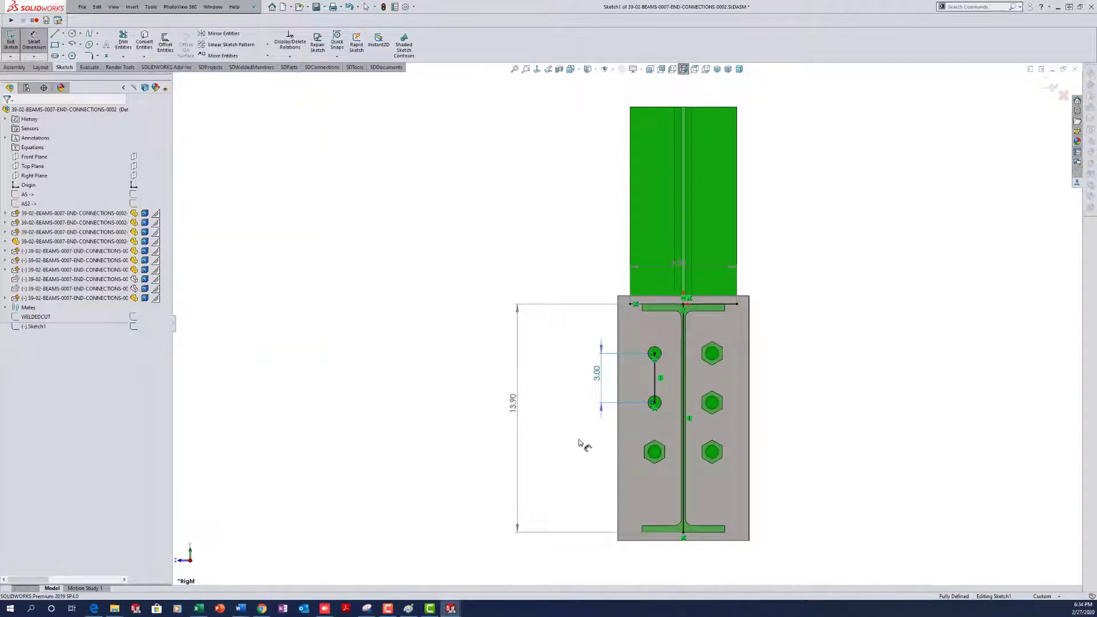
pyautogui.press('Escape')
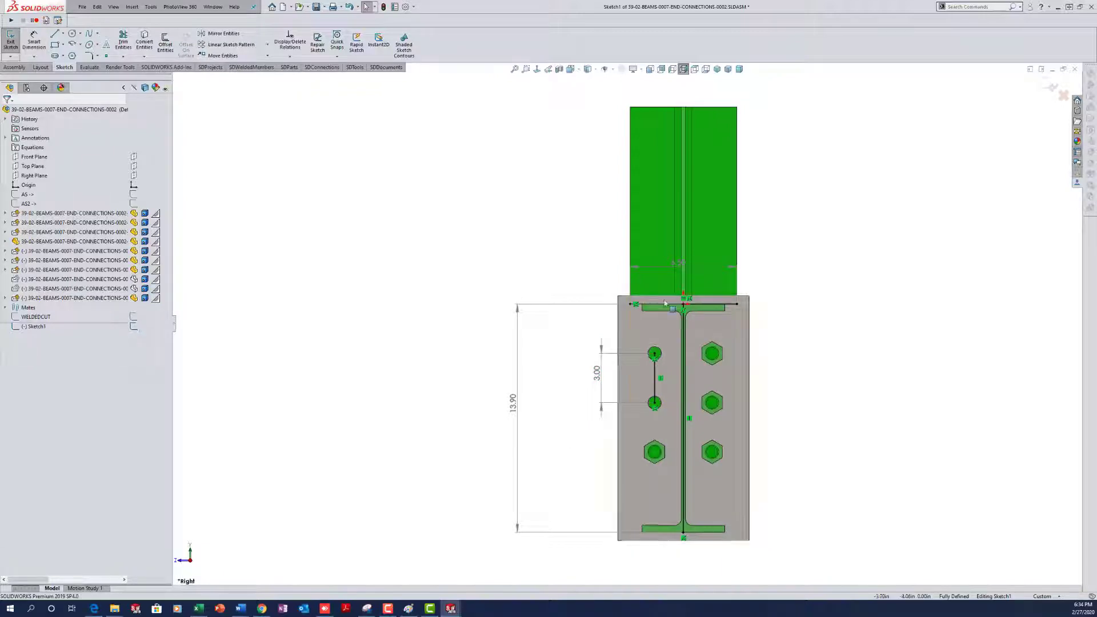
# Step: Name the driven dimensions GS for the horizontal line, BD for the long vertical line and BS for the hole spacing, closing the sketch
pyautogui.click(678, 264)
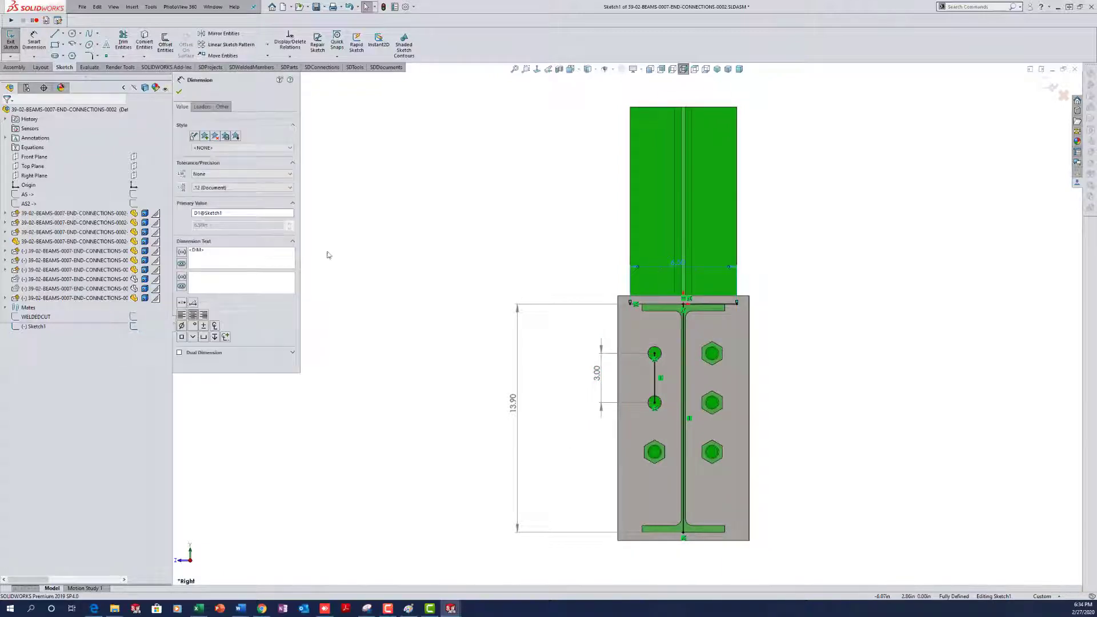
pyautogui.moveTo(230, 211); pyautogui.dragTo(185, 212)
pyautogui.click(375, 281)
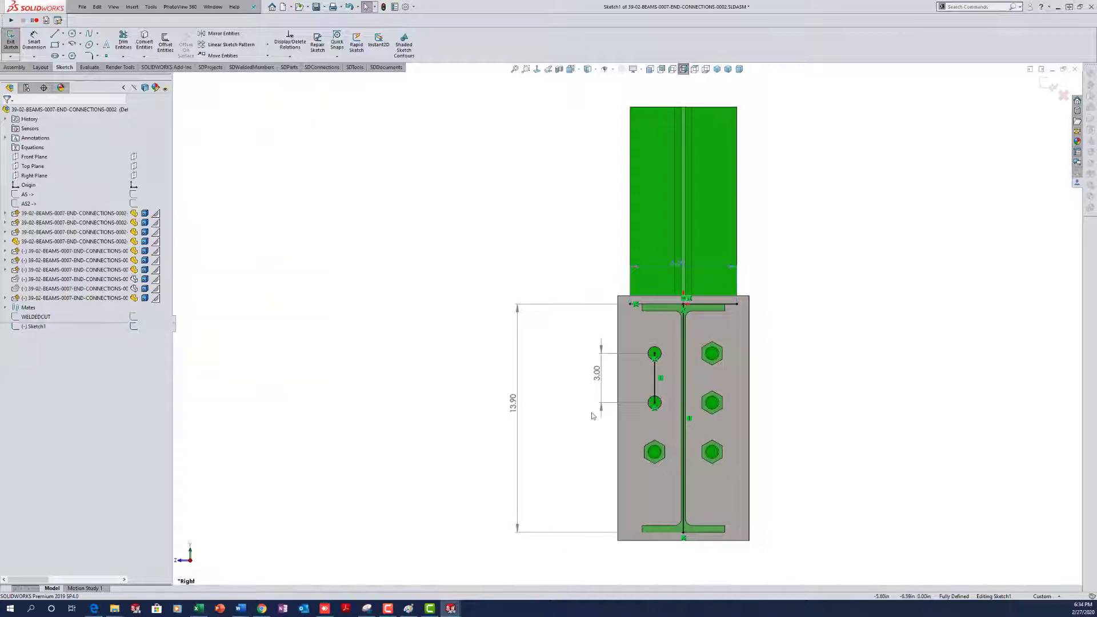
pyautogui.click(515, 408)
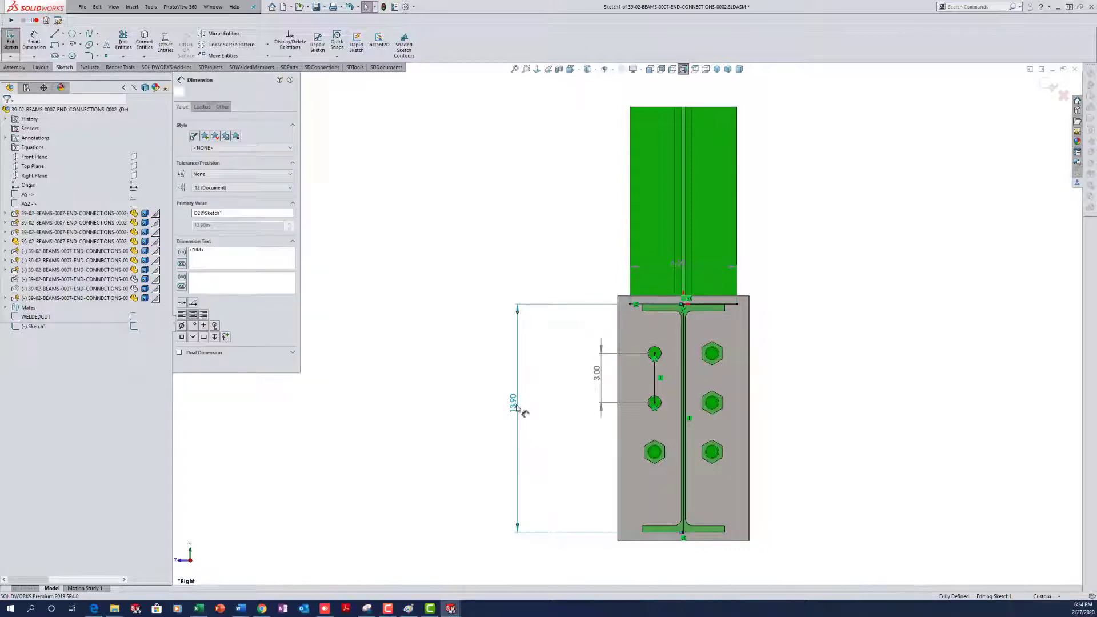
pyautogui.moveTo(227, 213); pyautogui.dragTo(160, 212)
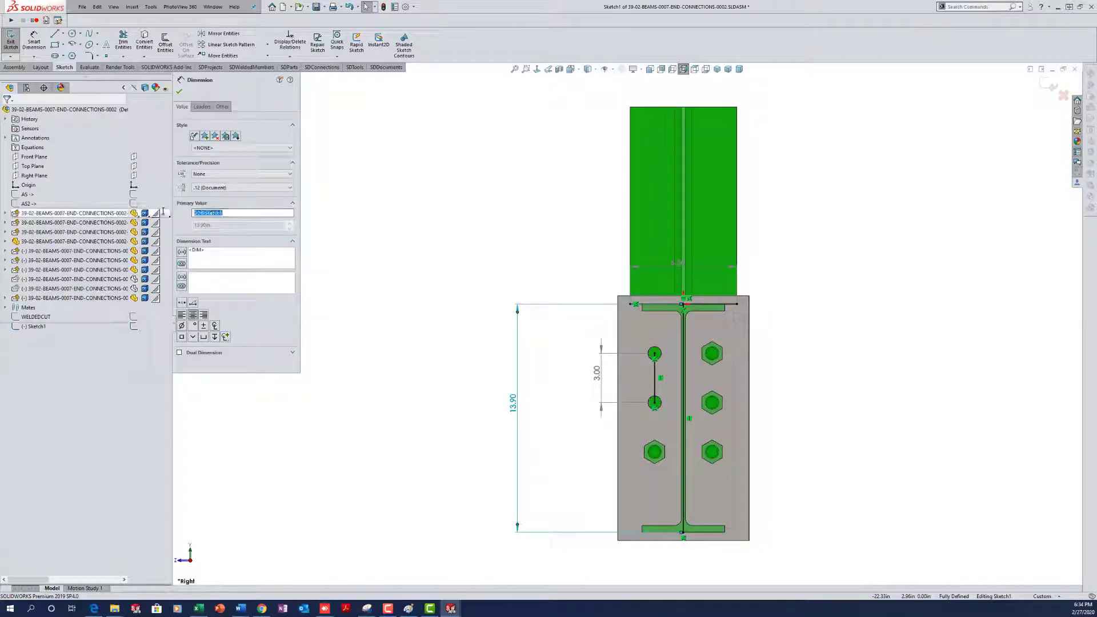
pyautogui.click(412, 364)
pyautogui.click(598, 374)
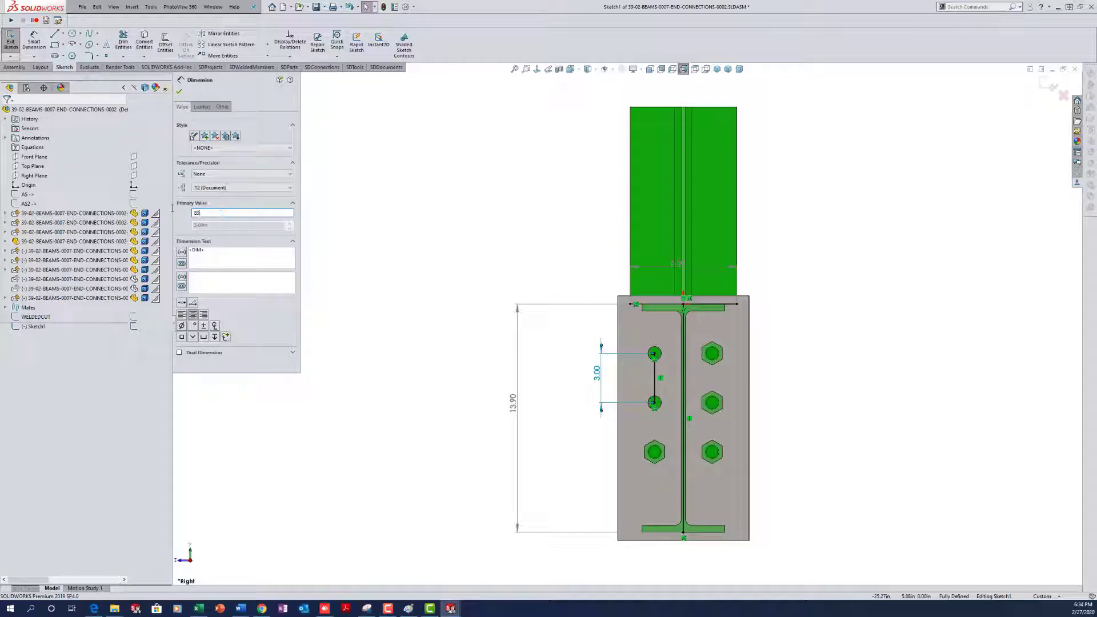
pyautogui.click(489, 249)
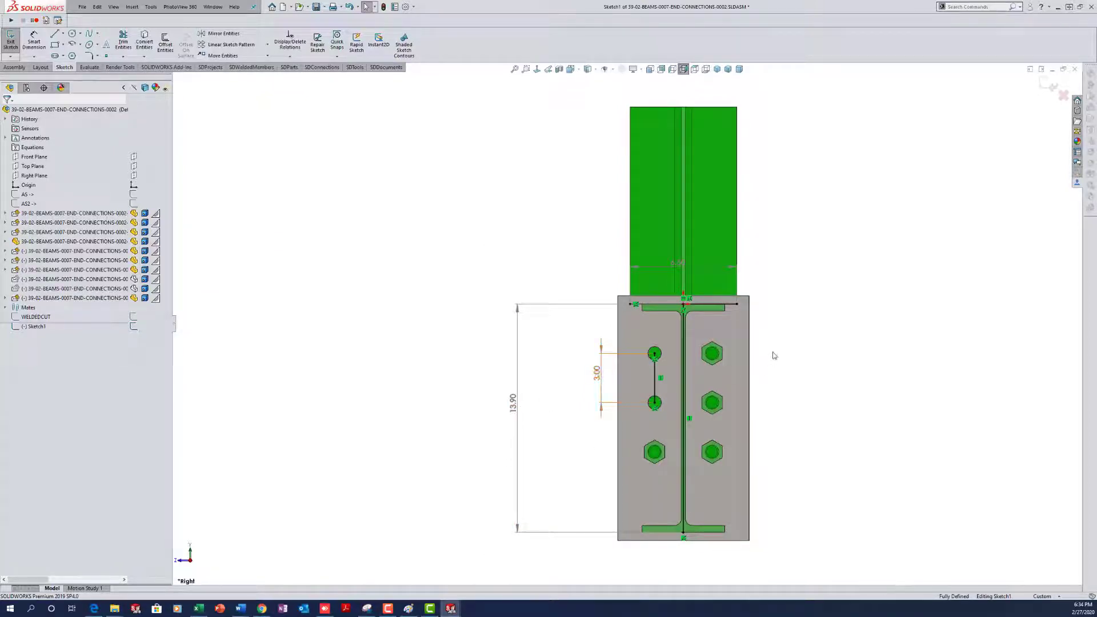
pyautogui.hotkey('ctrl', 'b')
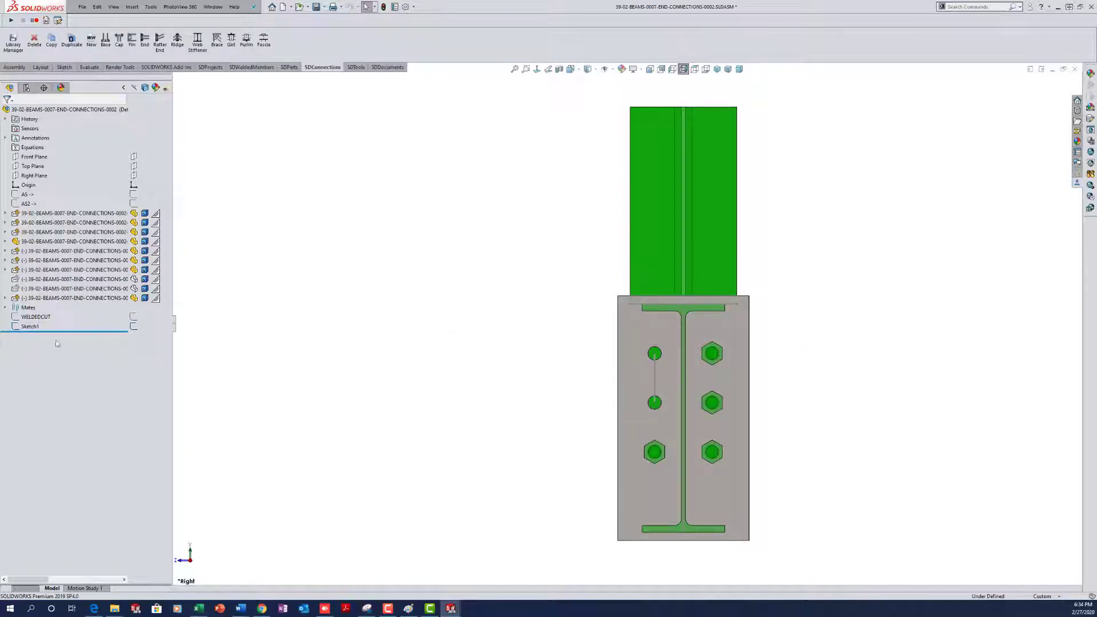
pyautogui.click(31, 327)
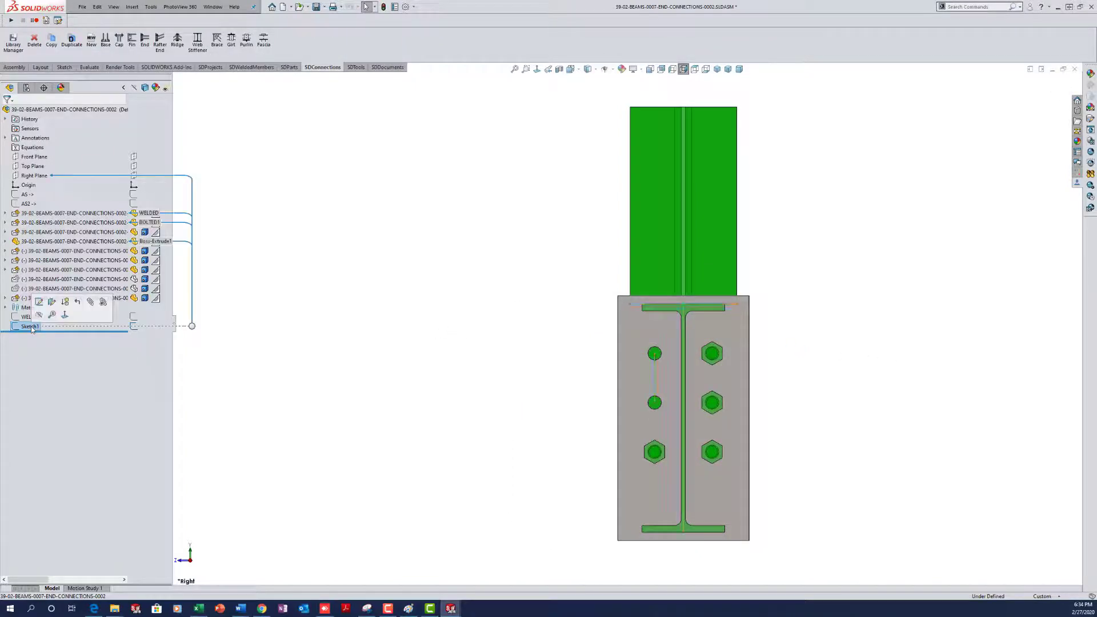
pyautogui.click(31, 327)
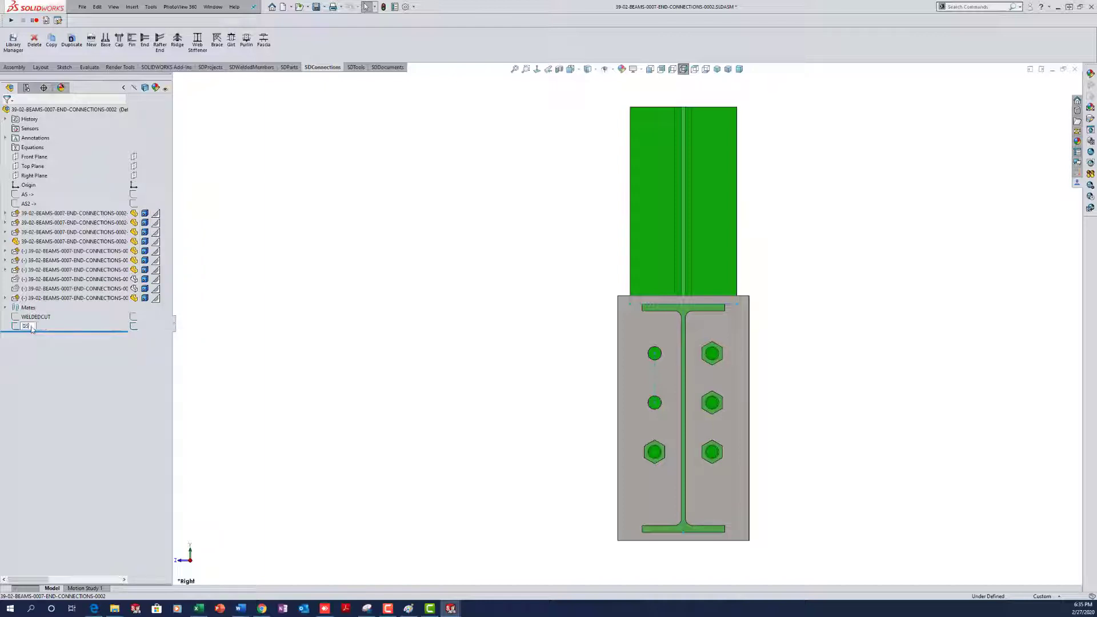
pyautogui.click(299, 375)
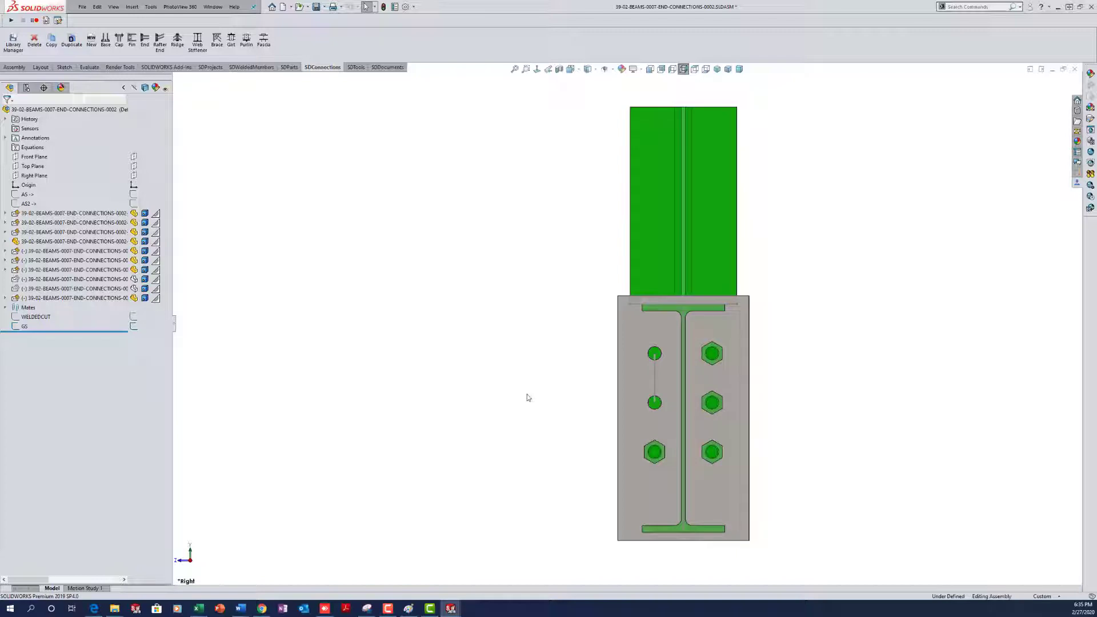
# Step: Rename the layout sketch as DS
pyautogui.click(25, 326)
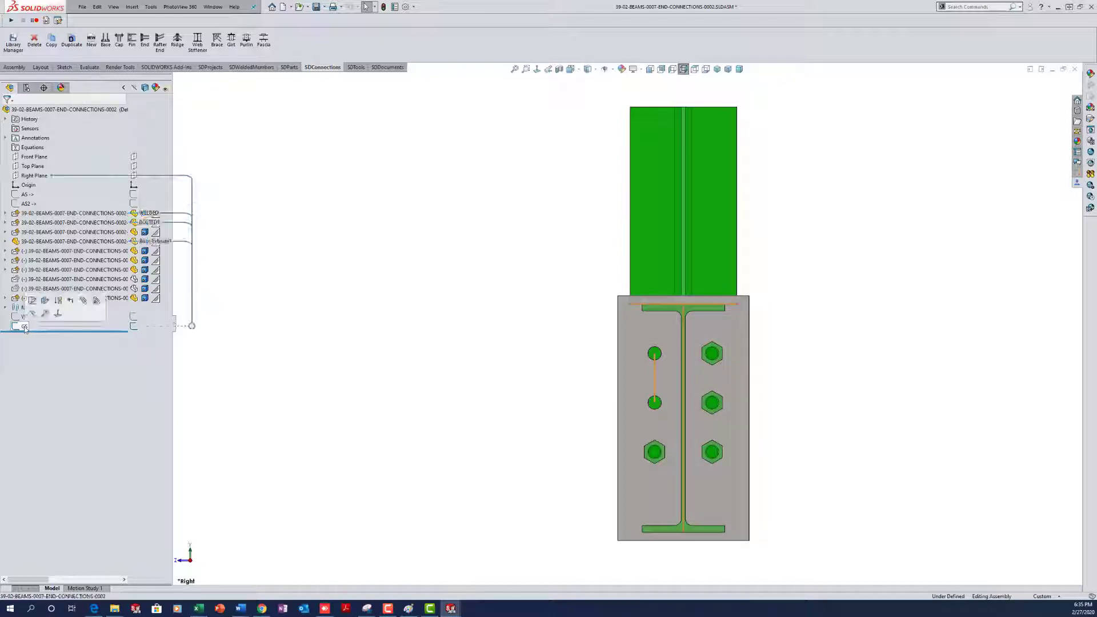
pyautogui.click(25, 327)
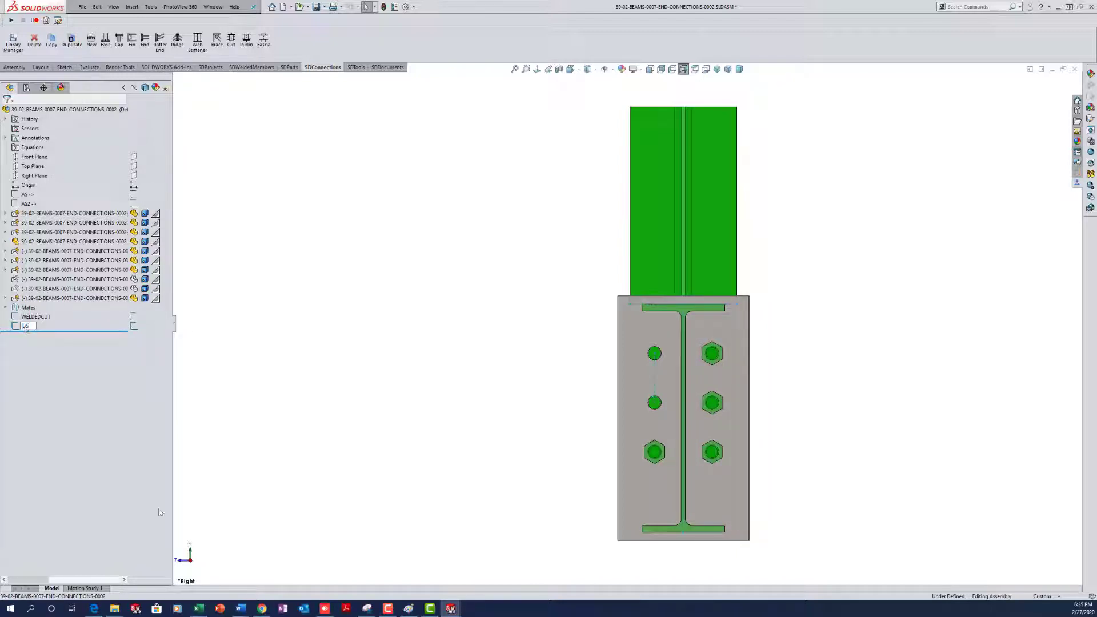
pyautogui.click(414, 396)
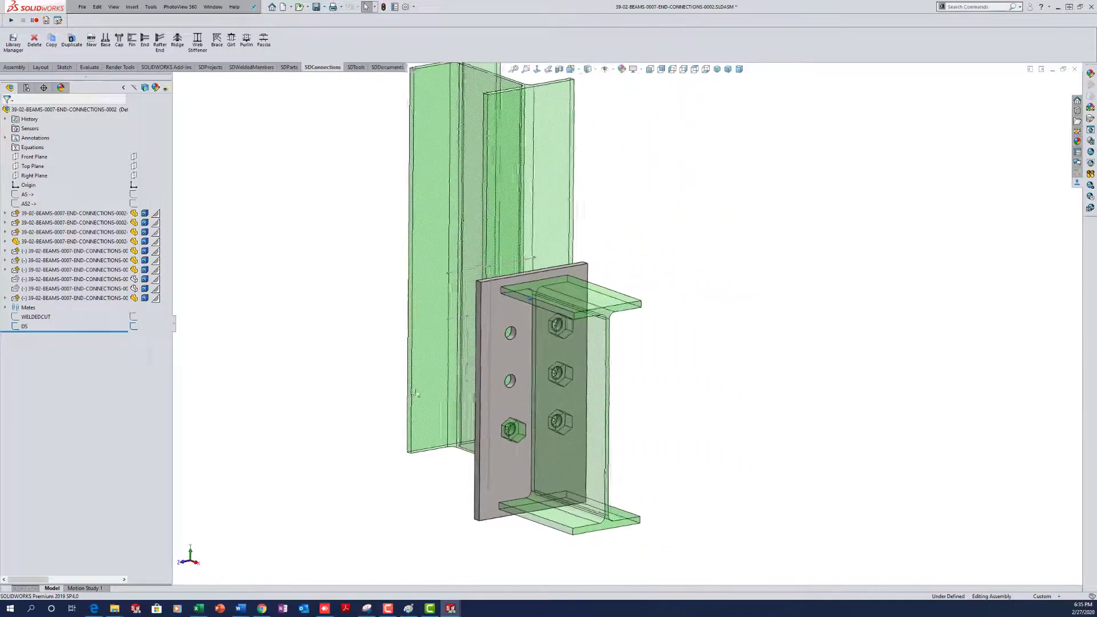
pyautogui.moveTo(414, 392); pyautogui.dragTo(343, 324, button='middle')
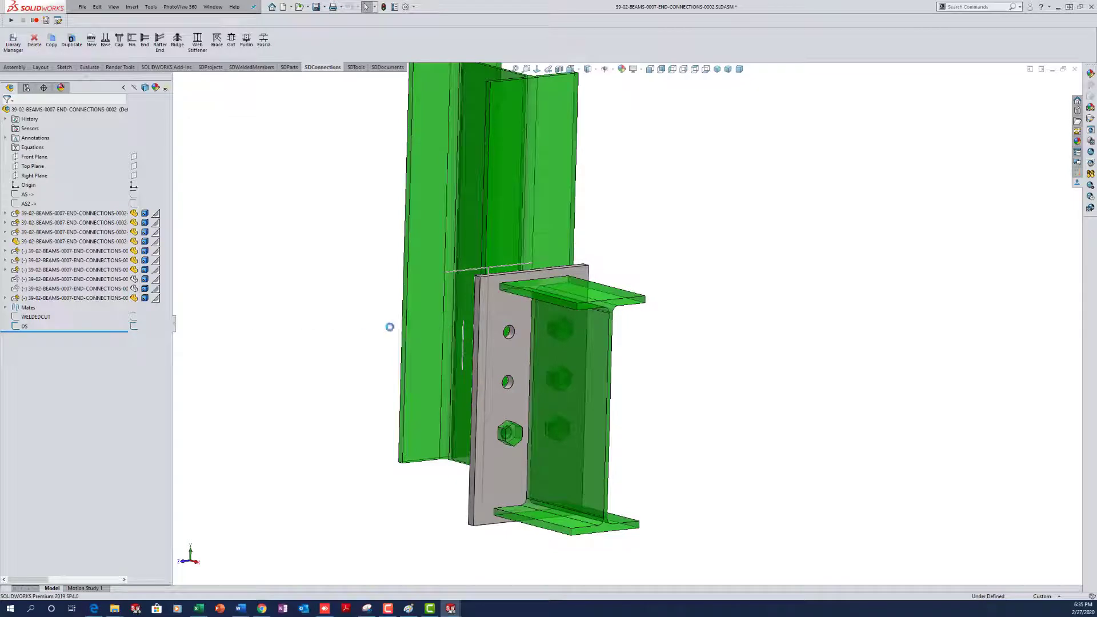
# Step: Add a global variable N using the nested IIF formula on "BD@DS", starting with > 42.5, 12 and ending with > 11.75, 3, 2
pyautogui.rightClick(30, 150)
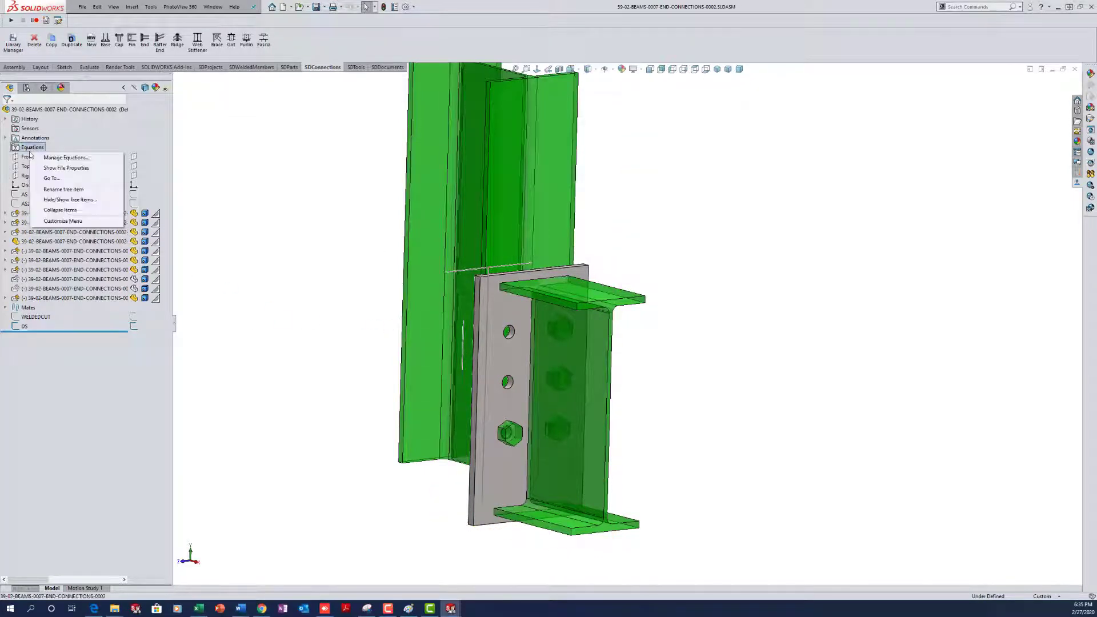
pyautogui.click(63, 157)
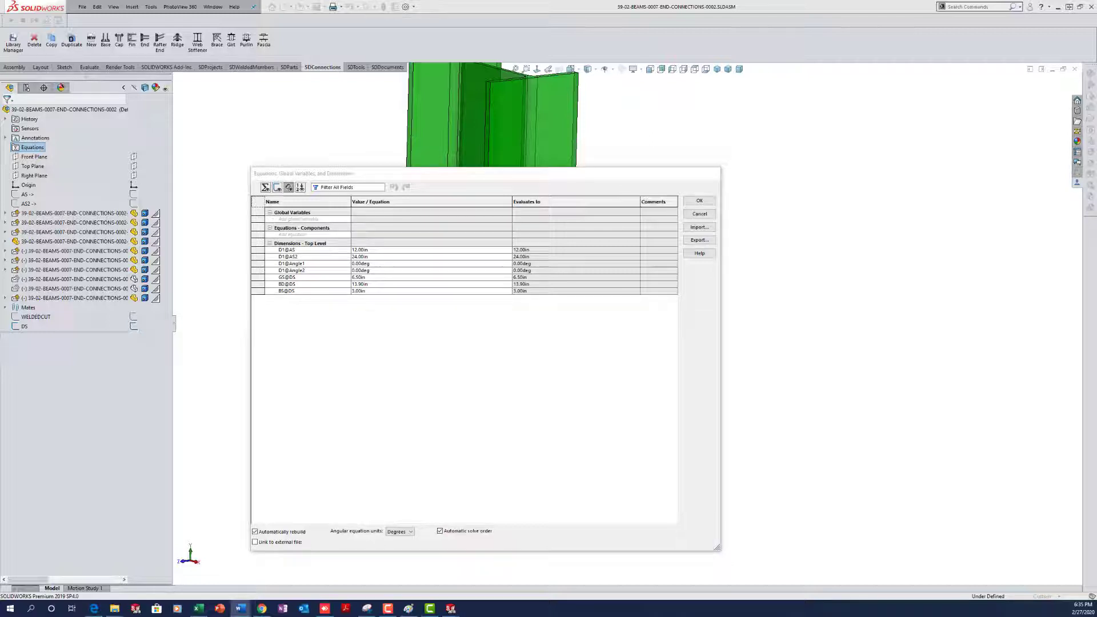
pyautogui.click(296, 221)
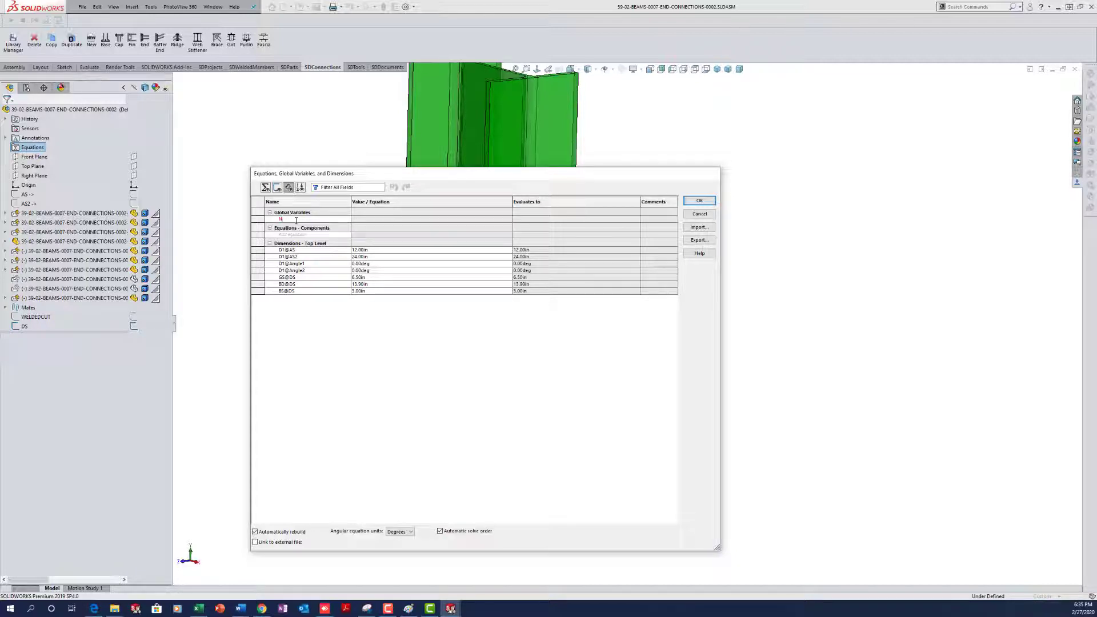
pyautogui.press('Tab')
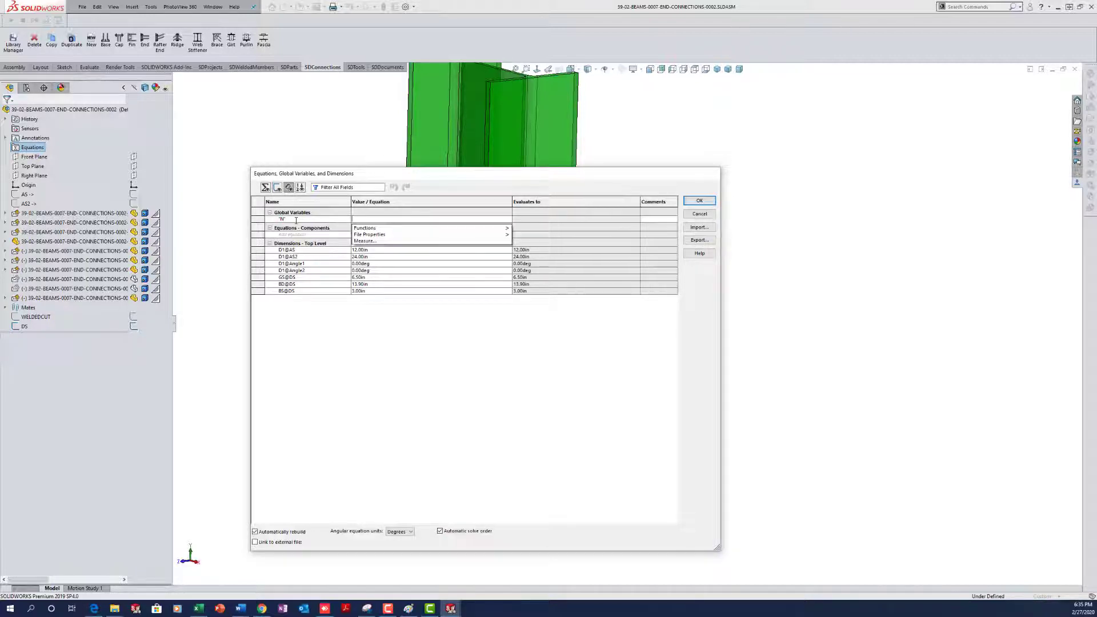
pyautogui.hotkey('ctrl', 'v')
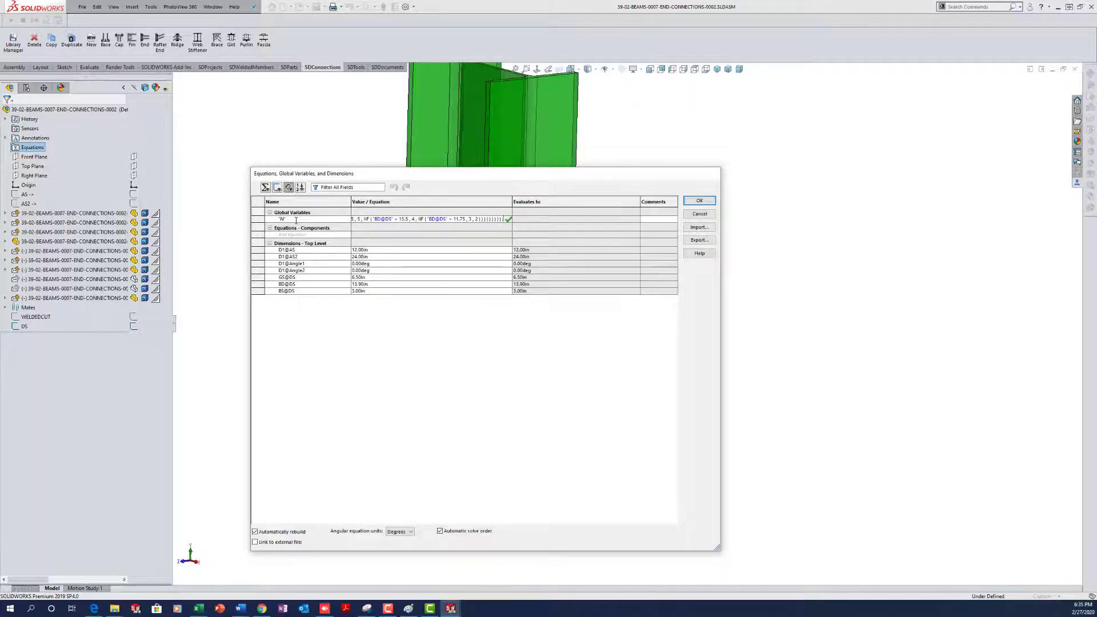
pyautogui.press('Tab')
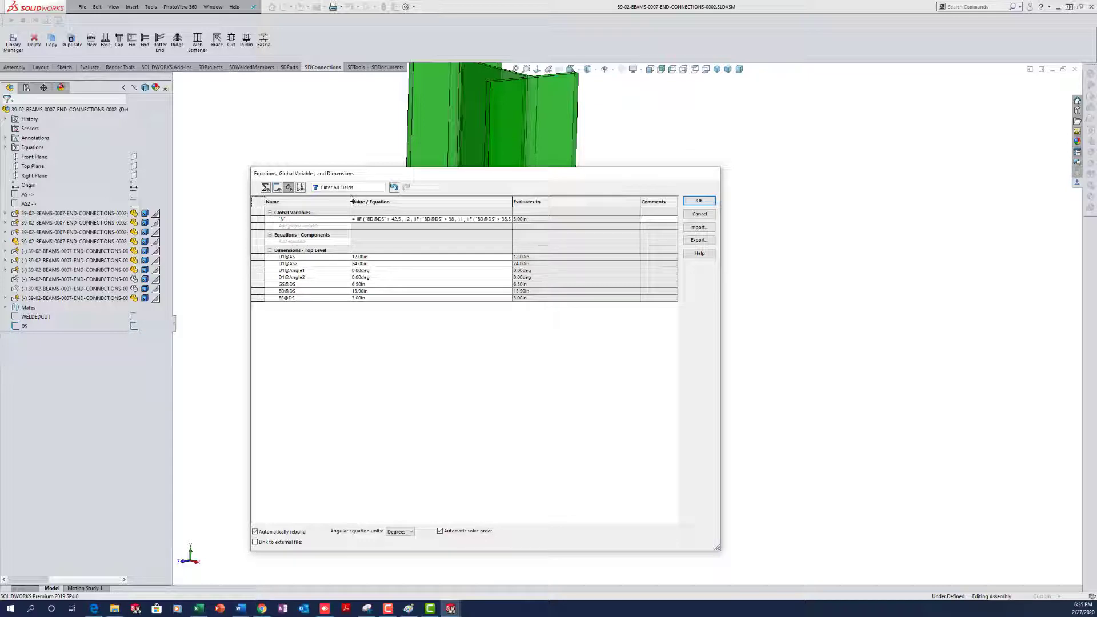
# Step: Widen the equation column and give the global variable N the comment NUMBER OF BOLTS
pyautogui.moveTo(351, 201); pyautogui.dragTo(329, 201)
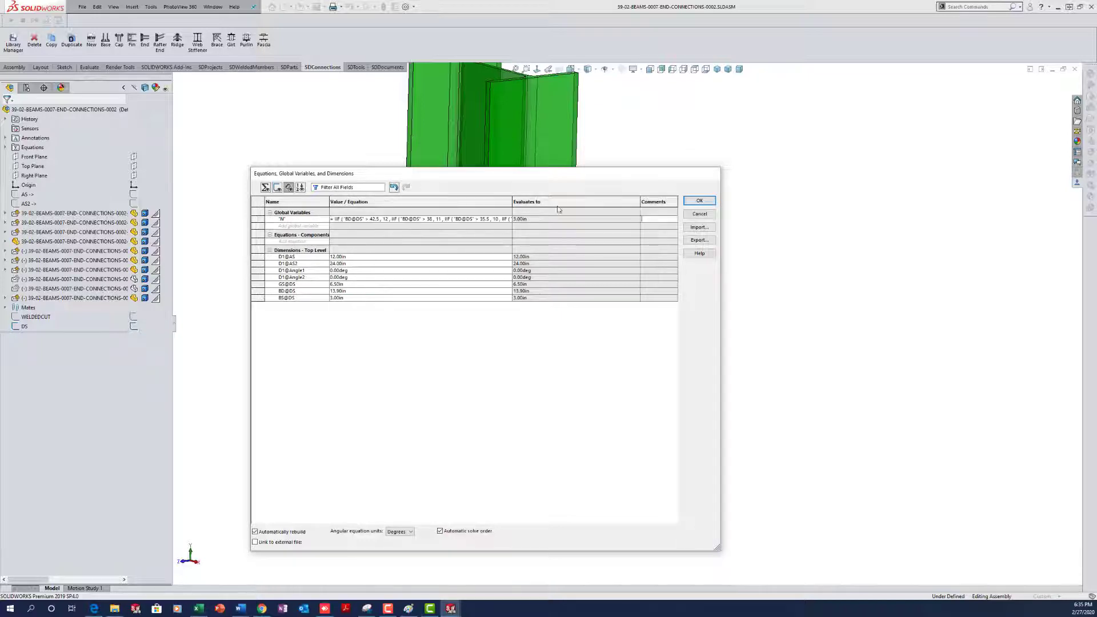
pyautogui.moveTo(512, 202); pyautogui.dragTo(592, 202)
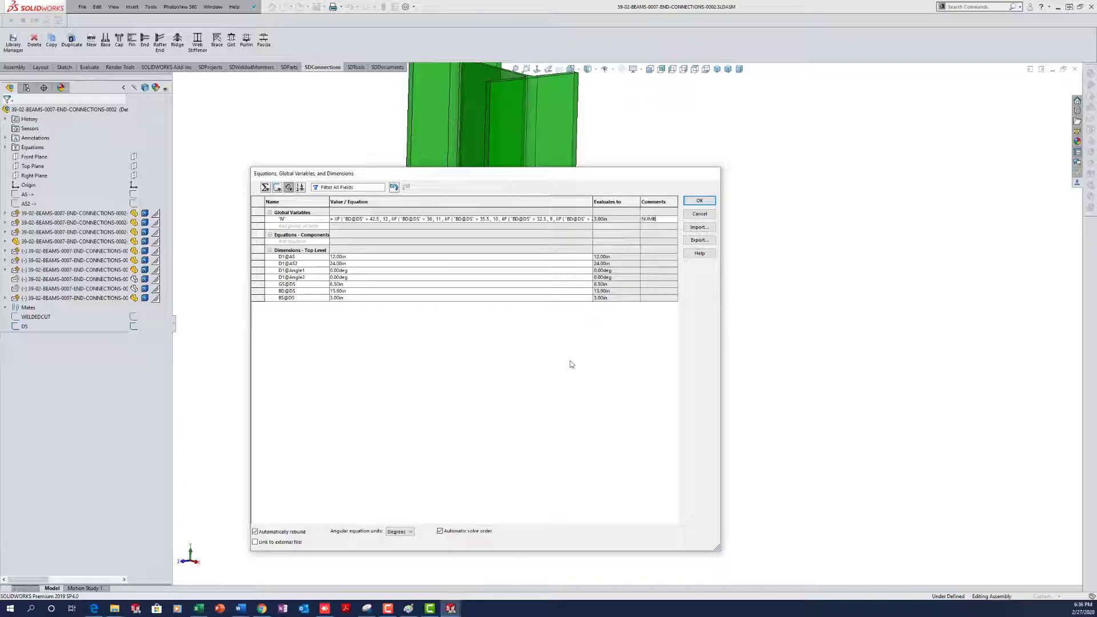
pyautogui.write('OF BOLTS')
pyautogui.press('Return')
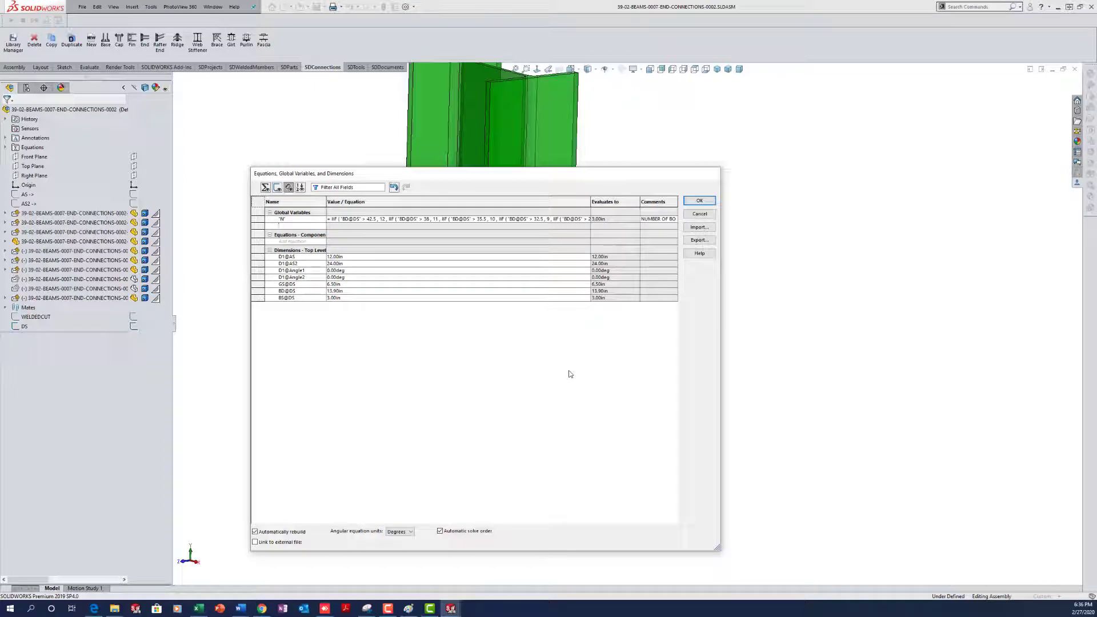
# Step: Add a global variable GAGE equal to IIF("GS@DS" > 9.9, 7.5, IIF("GS@DS" > 7.9, 5.5, IIF("GS@DS" > 5.9, 3.5, IIF("GS@DS" > 4.9, 2.75, 2.25))))
pyautogui.hotkey('alt', 'Tab')
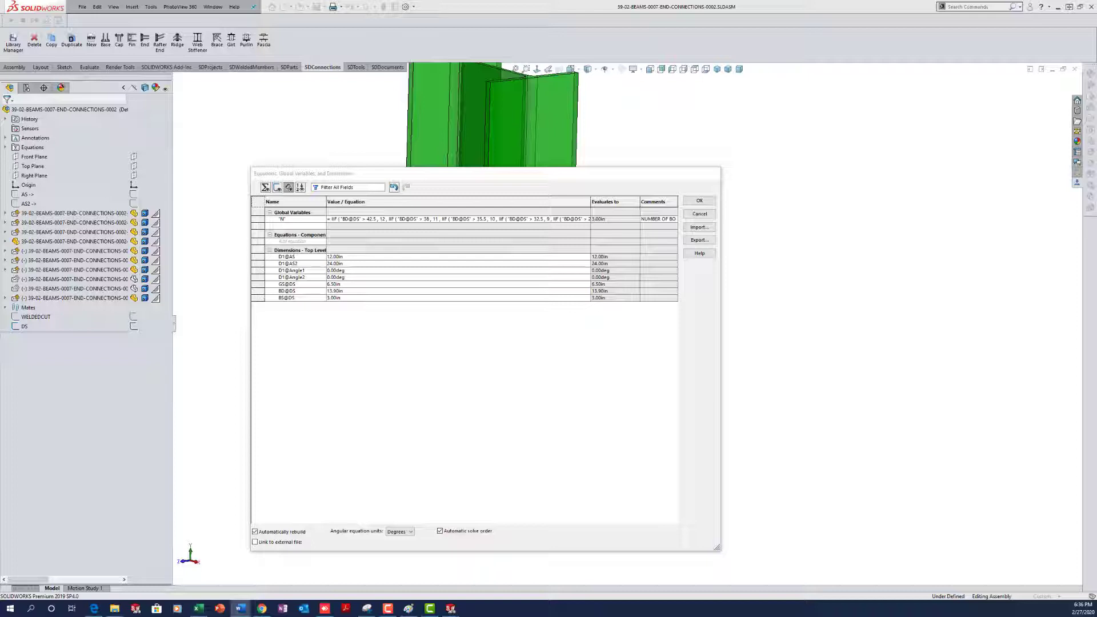
pyautogui.click(284, 226)
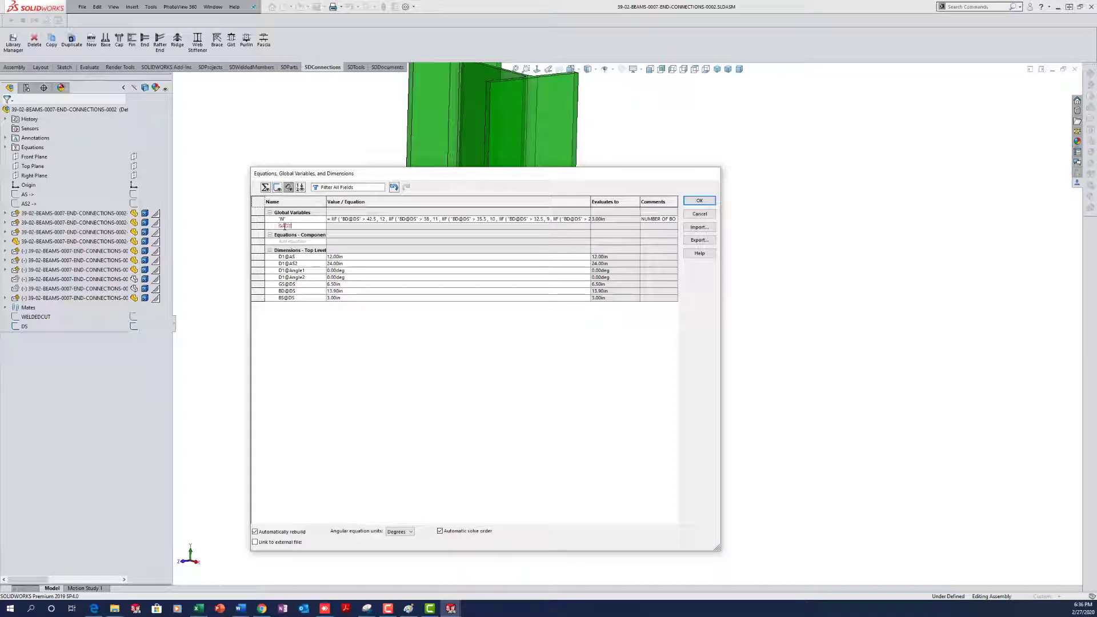
pyautogui.write('GAGE')
pyautogui.press('Tab')
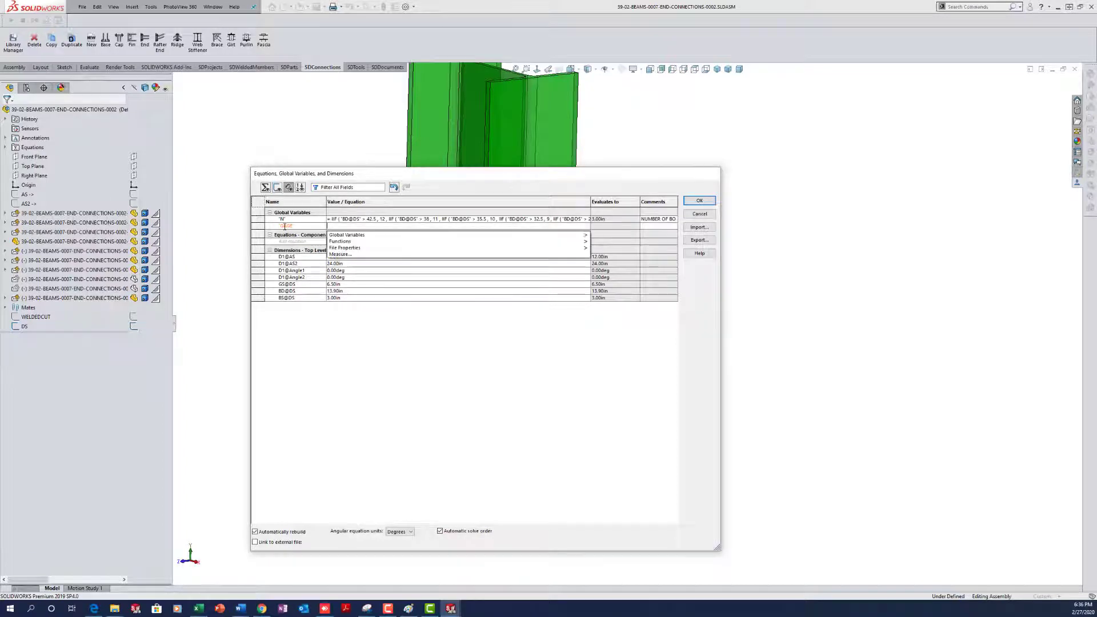
pyautogui.write('=IIF ("GS@DS" > 9.9, 7.5, IIF ("GS@DS" > 7.9, 5.5, IIF ("GS@DS" > 5.9, 3.5, IIF ("GS@DS" > 4.9, 2.75, 2.25))))')
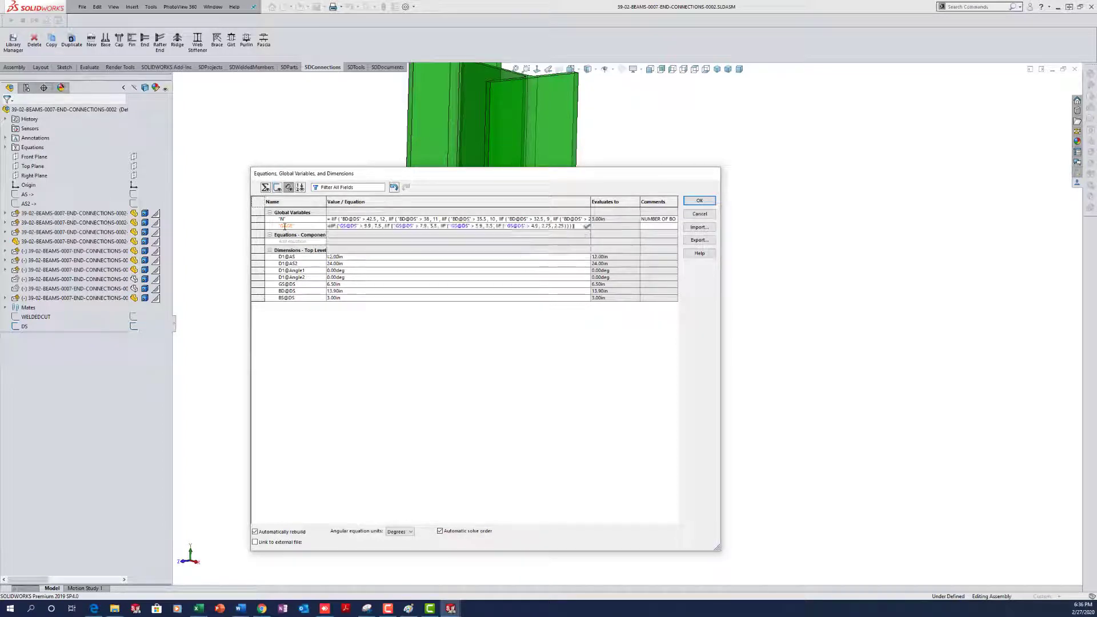
pyautogui.press('Tab')
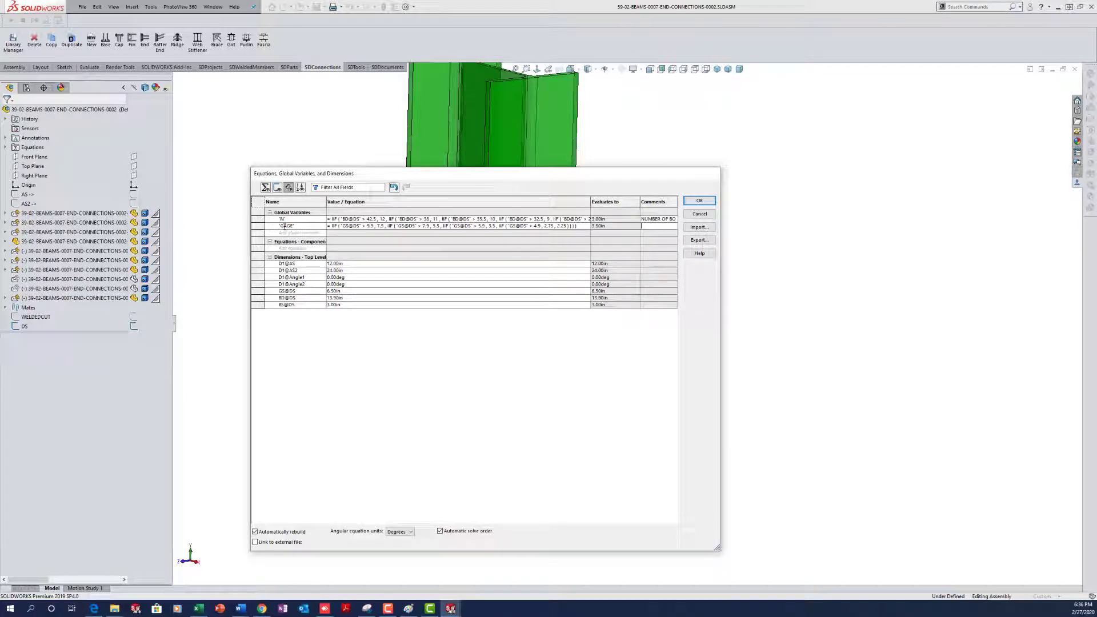
# Step: Give the global variable GAGE the comment BEAM GAGE and accept the equations
pyautogui.write('BEAM GAGE')
pyautogui.press('Tab')
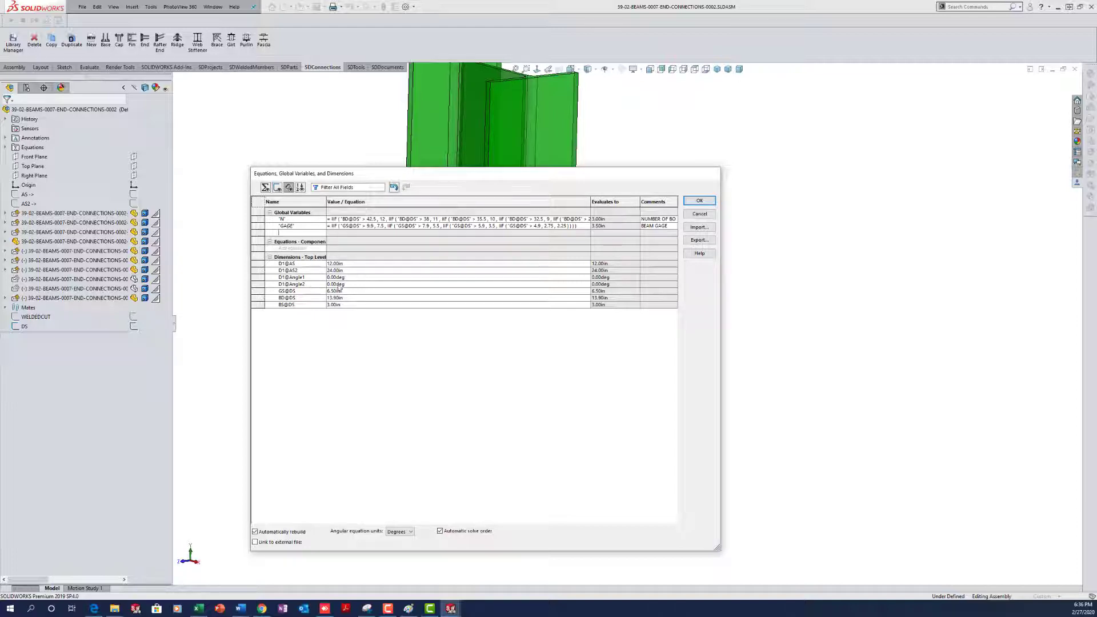
pyautogui.click(699, 201)
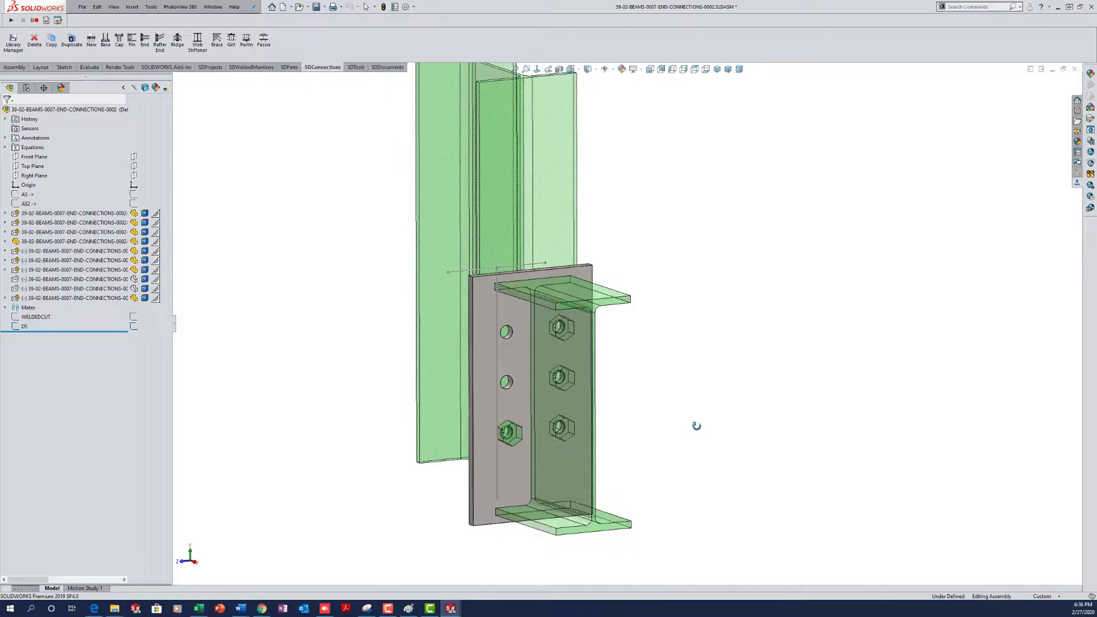
# Step: Link the horizontal spacing between the end plate's two hole columns to the global variable GAGE
pyautogui.scroll(-3, 685, 367)
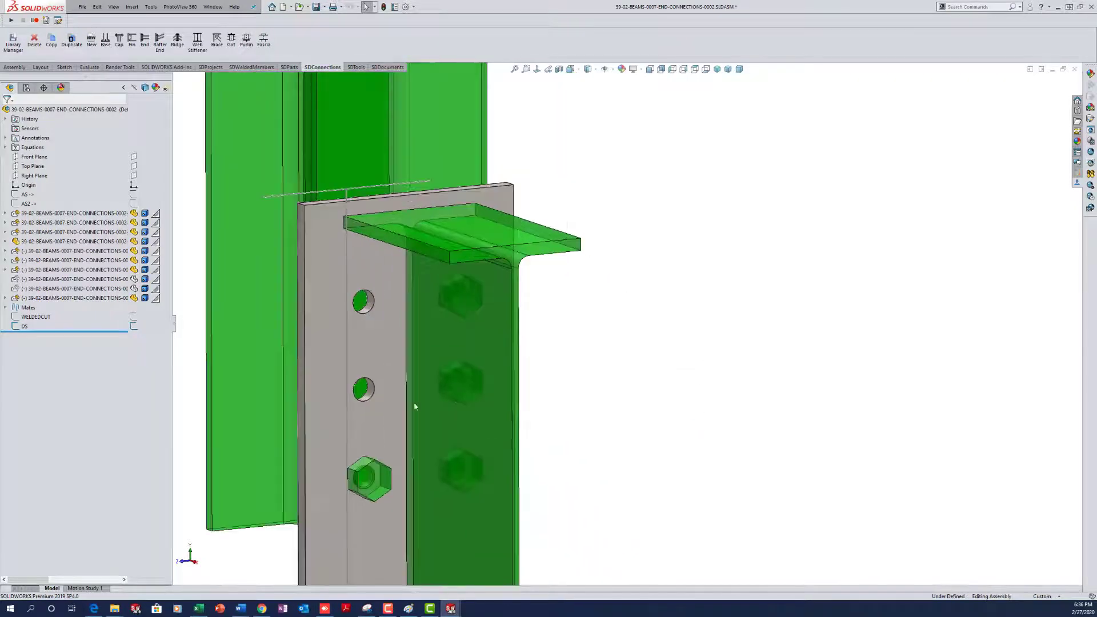
pyautogui.scroll(4, 680, 366)
pyautogui.scroll(-2, 560, 343)
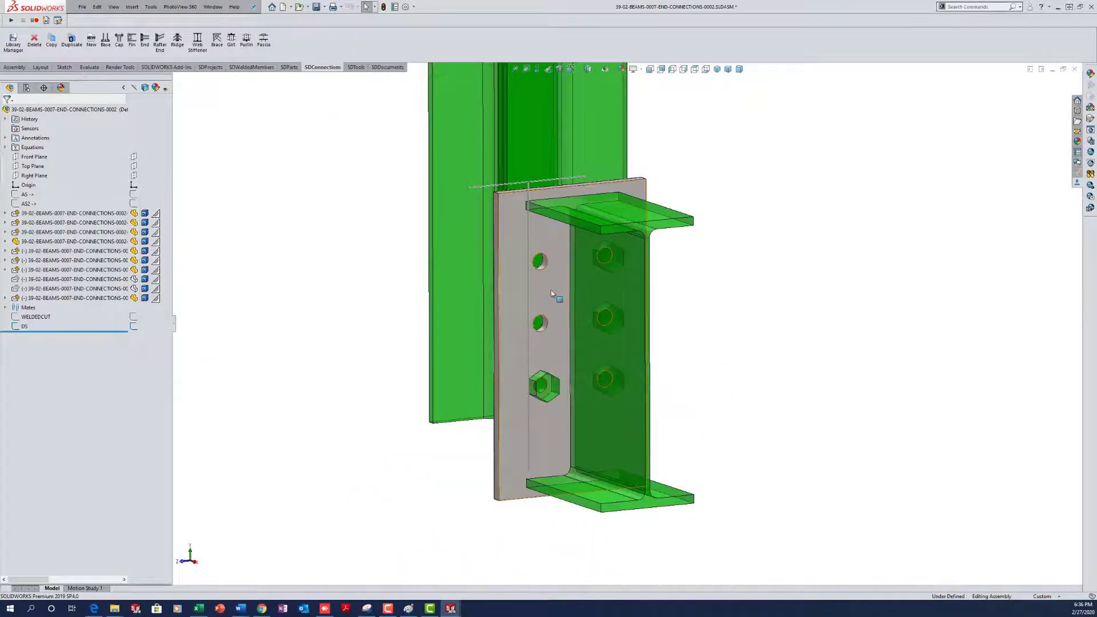
pyautogui.doubleClick(551, 292)
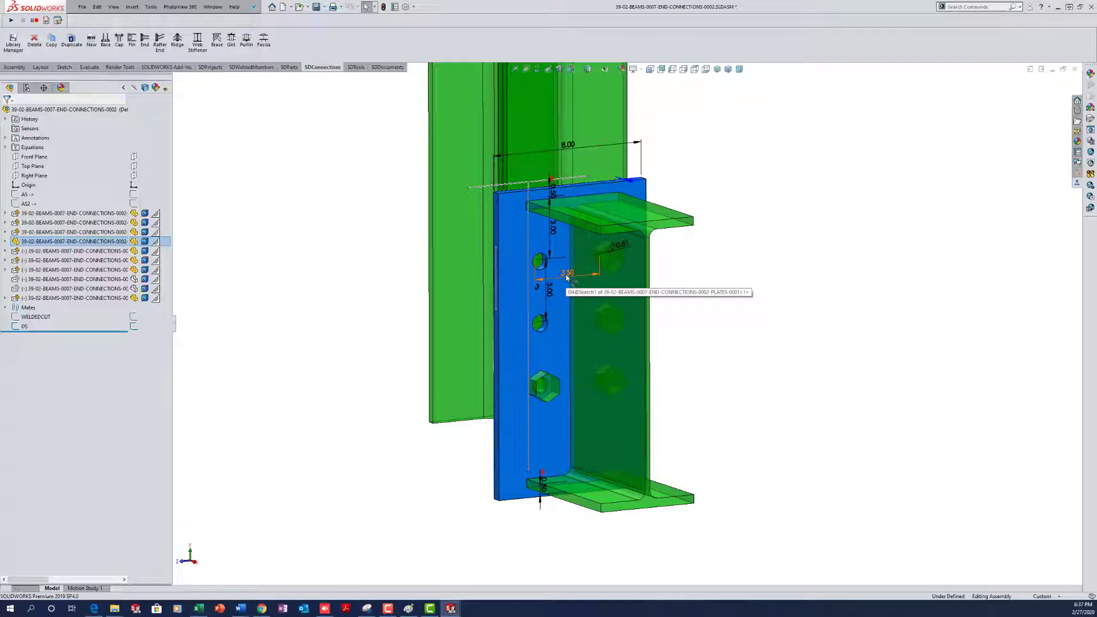
pyautogui.doubleClick(567, 274)
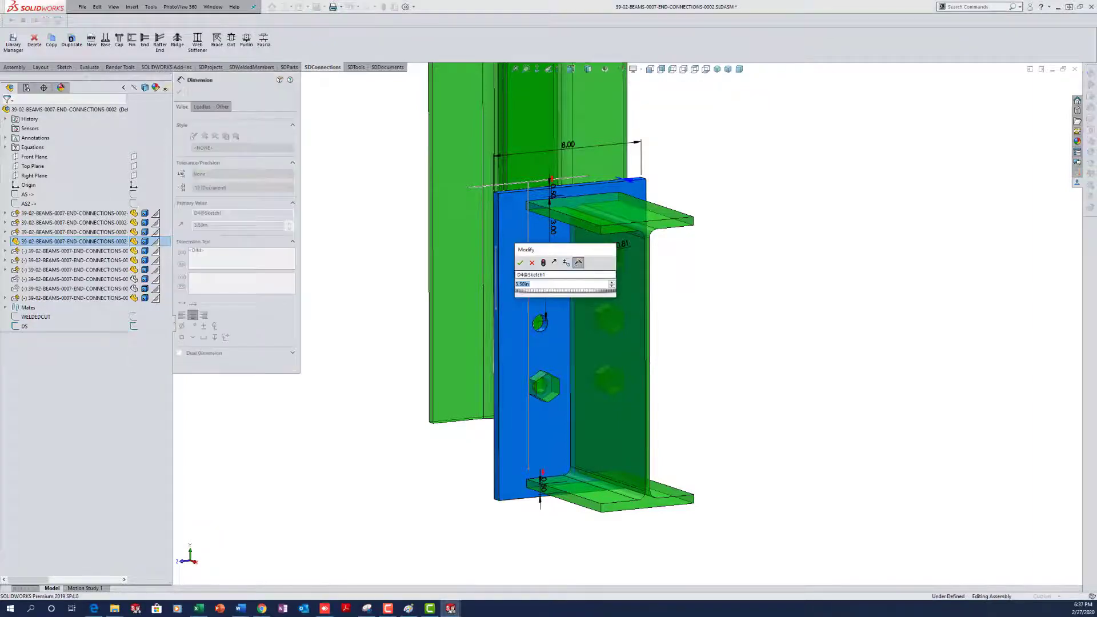
pyautogui.write('=')
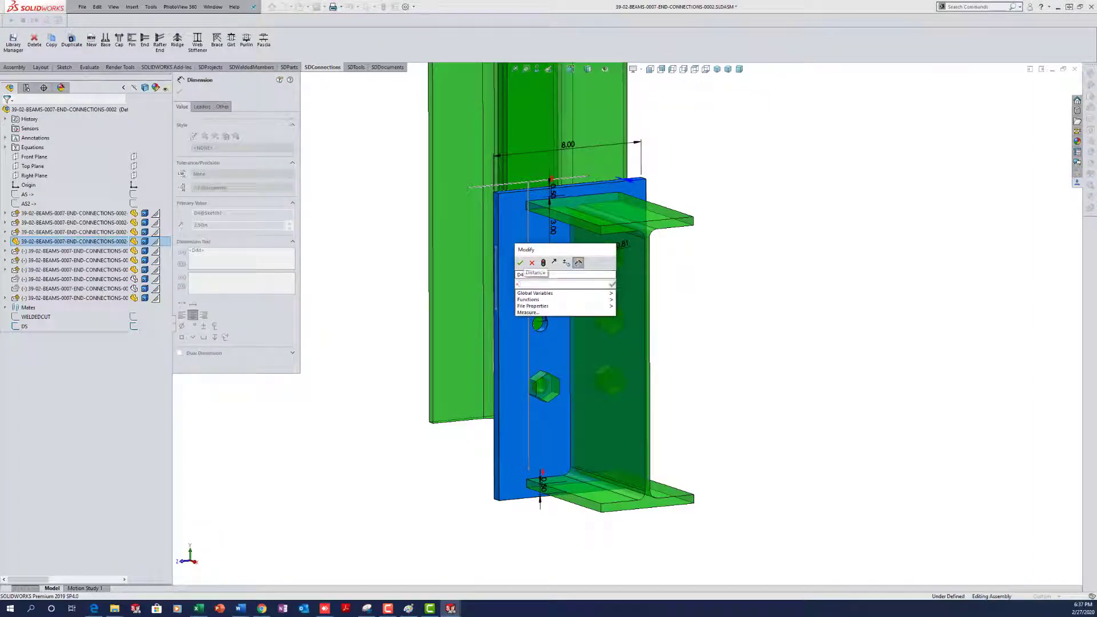
pyautogui.moveTo(571, 293)
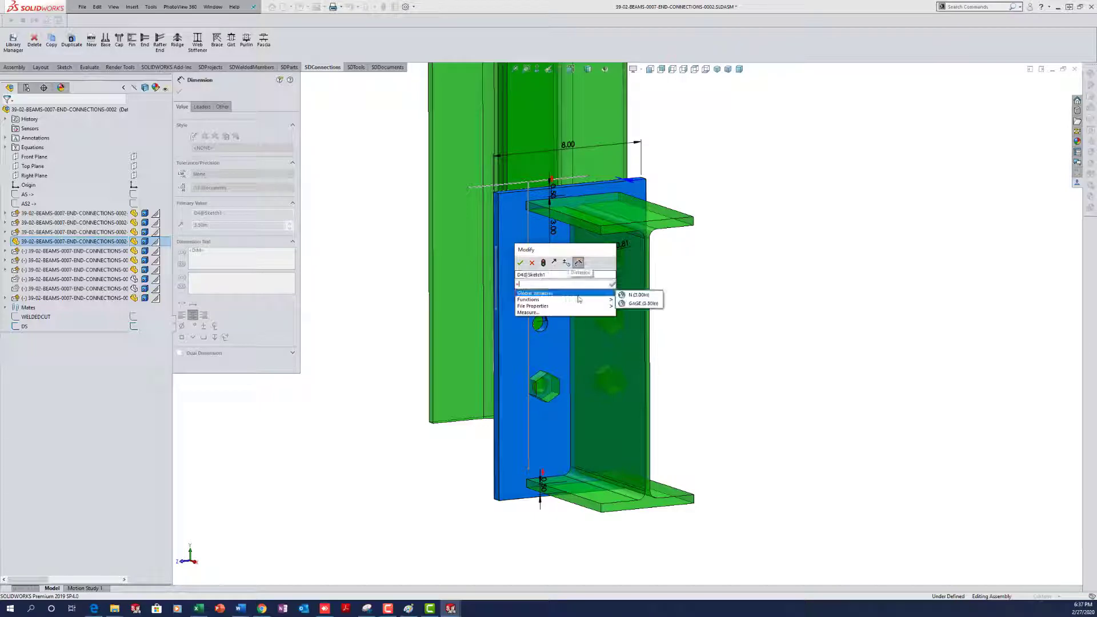
pyautogui.click(637, 303)
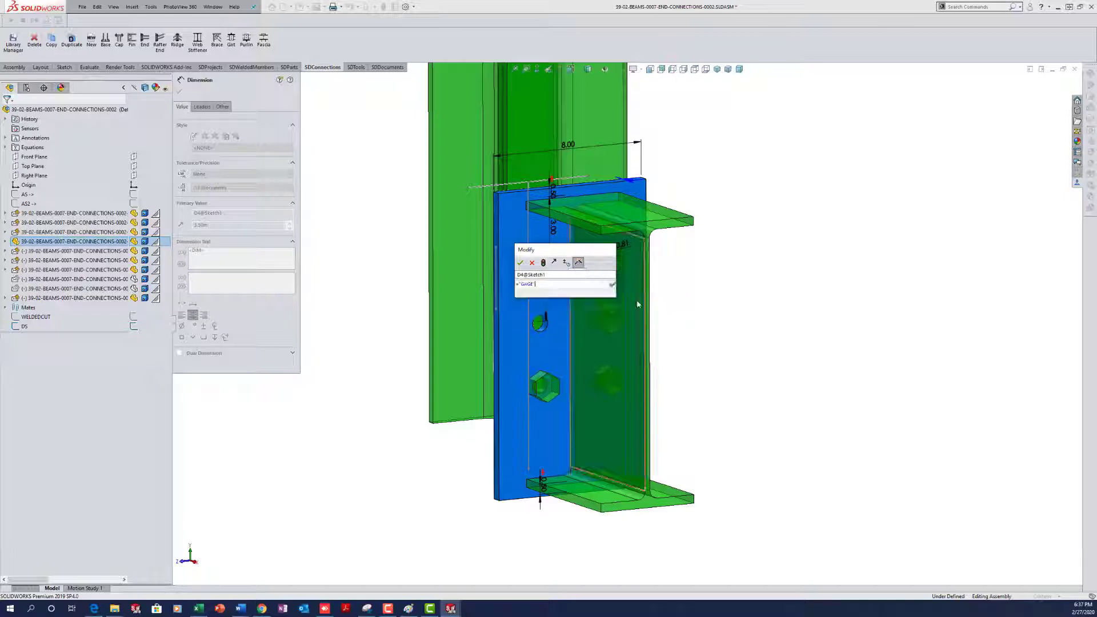
pyautogui.click(519, 262)
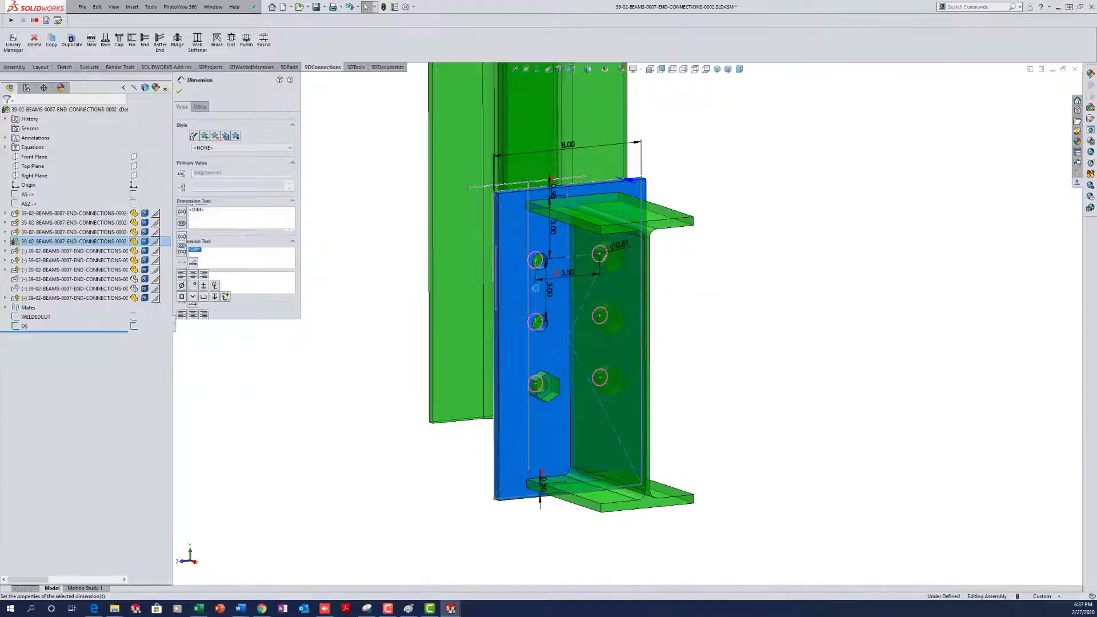
# Step: Link the number of holes in the end plate's vertical hole pattern to the global variable N
pyautogui.doubleClick(537, 289)
pyautogui.write('=')
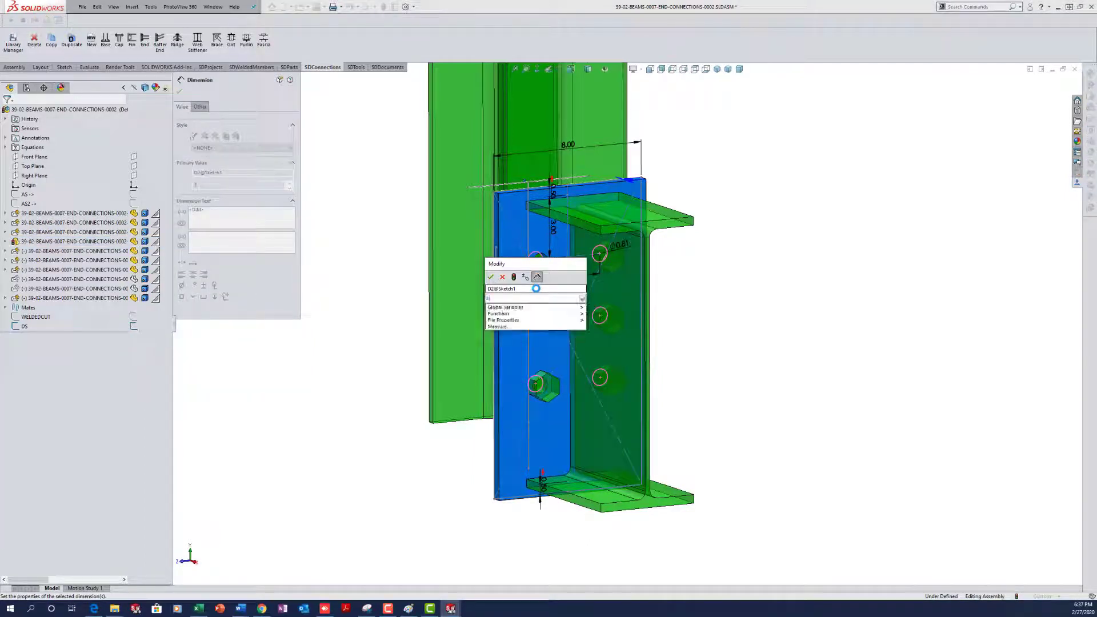
pyautogui.moveTo(538, 316)
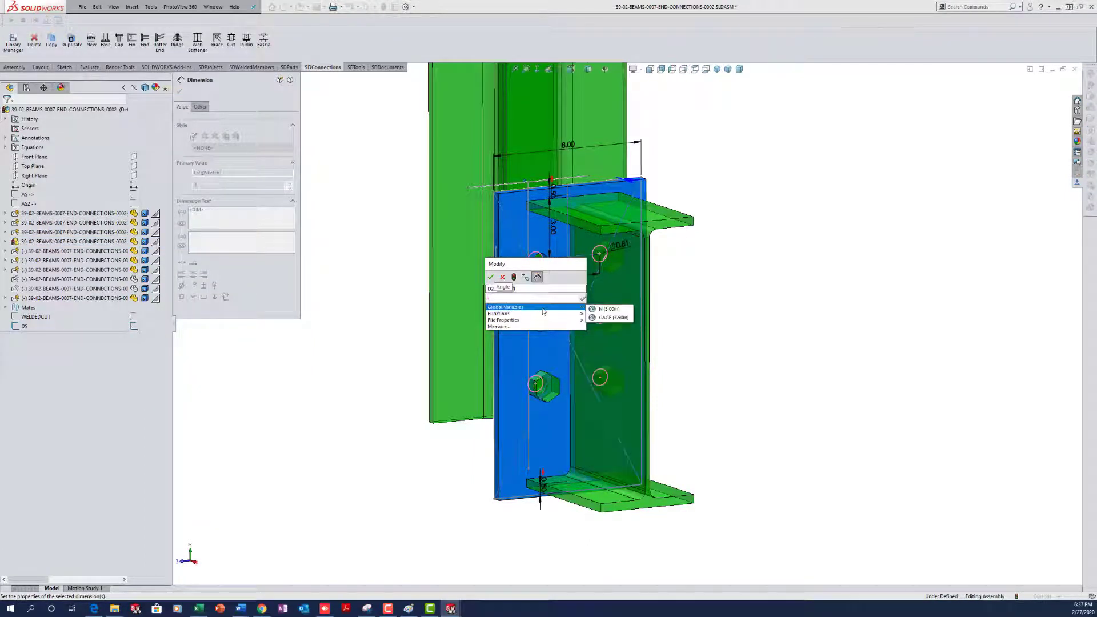
pyautogui.click(597, 309)
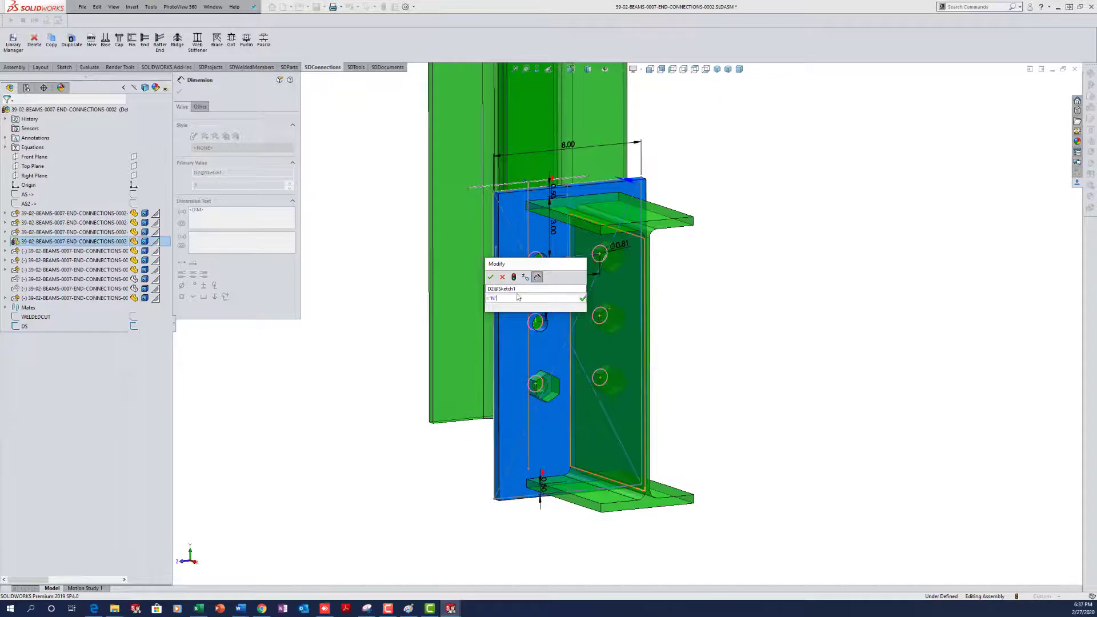
pyautogui.click(491, 278)
pyautogui.click(754, 306)
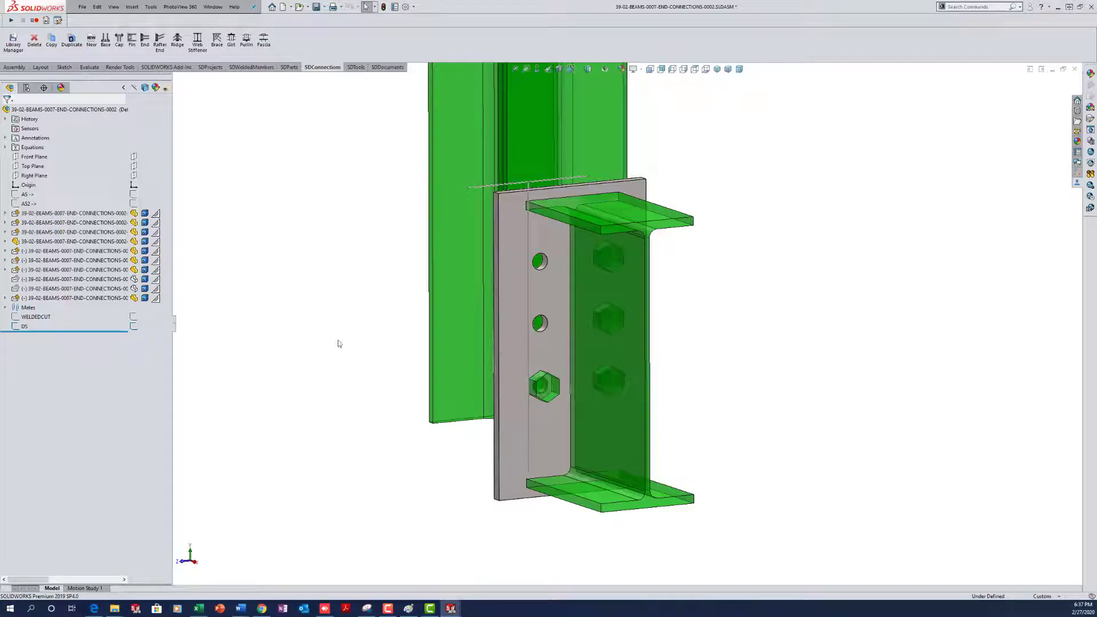
# Step: Change the beam's structural profile size to W10x30 and return to editing the assembly
pyautogui.scroll(3, 694, 367)
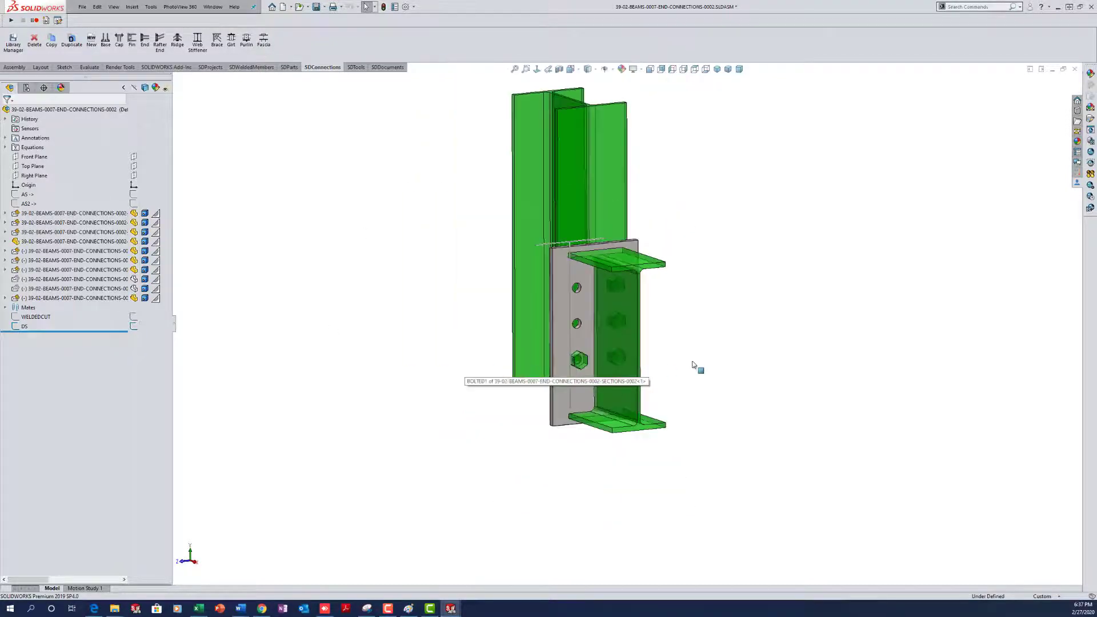
pyautogui.moveTo(665, 341); pyautogui.dragTo(676, 316, button='middle')
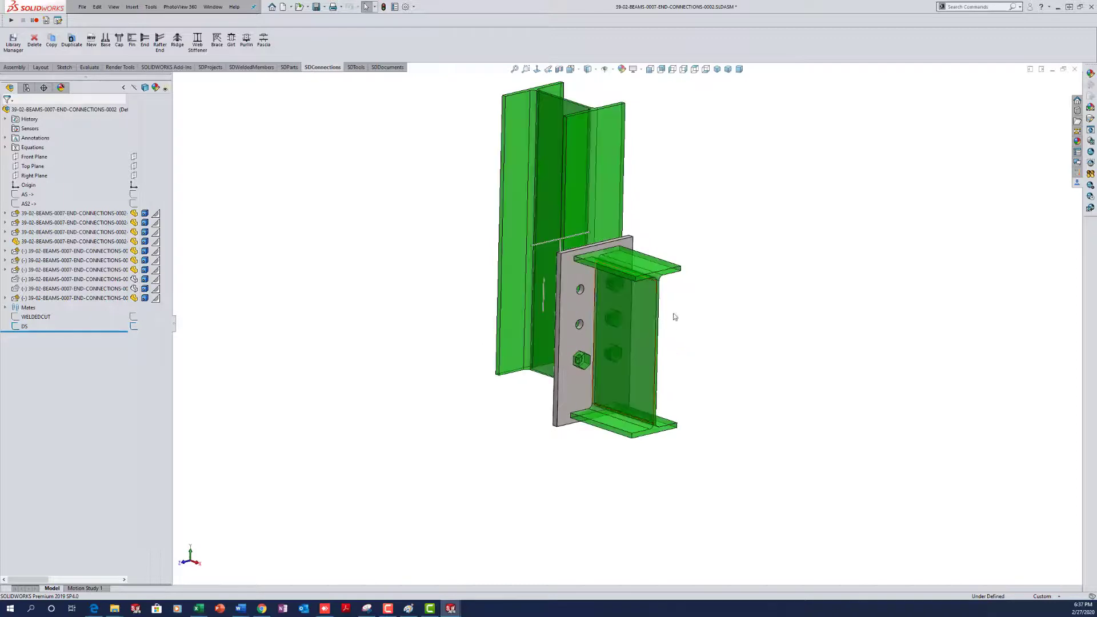
pyautogui.rightClick(639, 322)
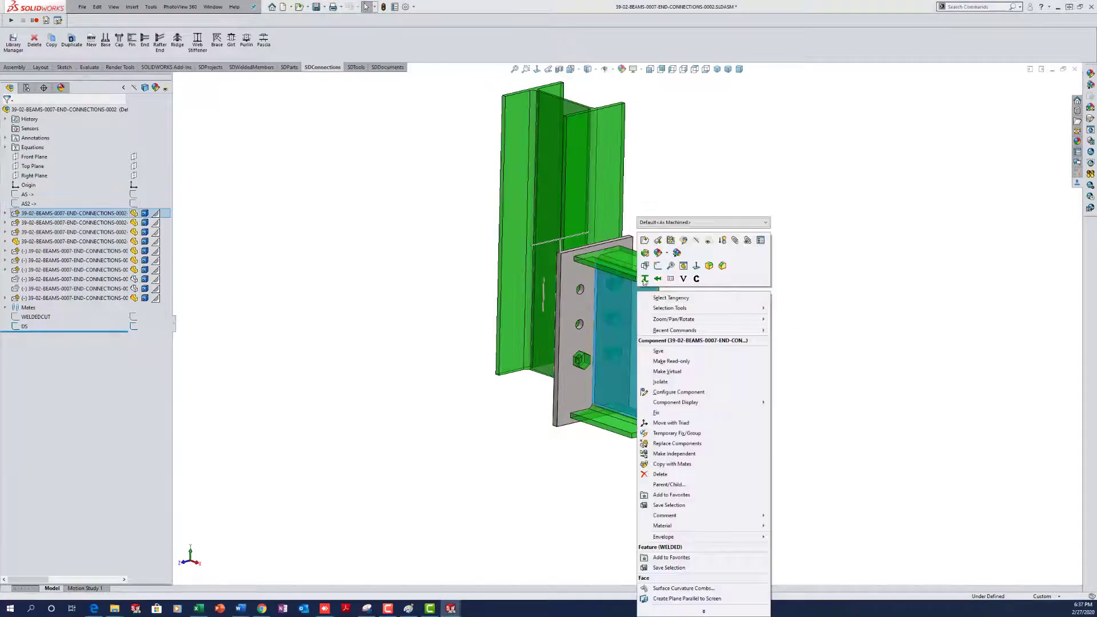
pyautogui.click(647, 255)
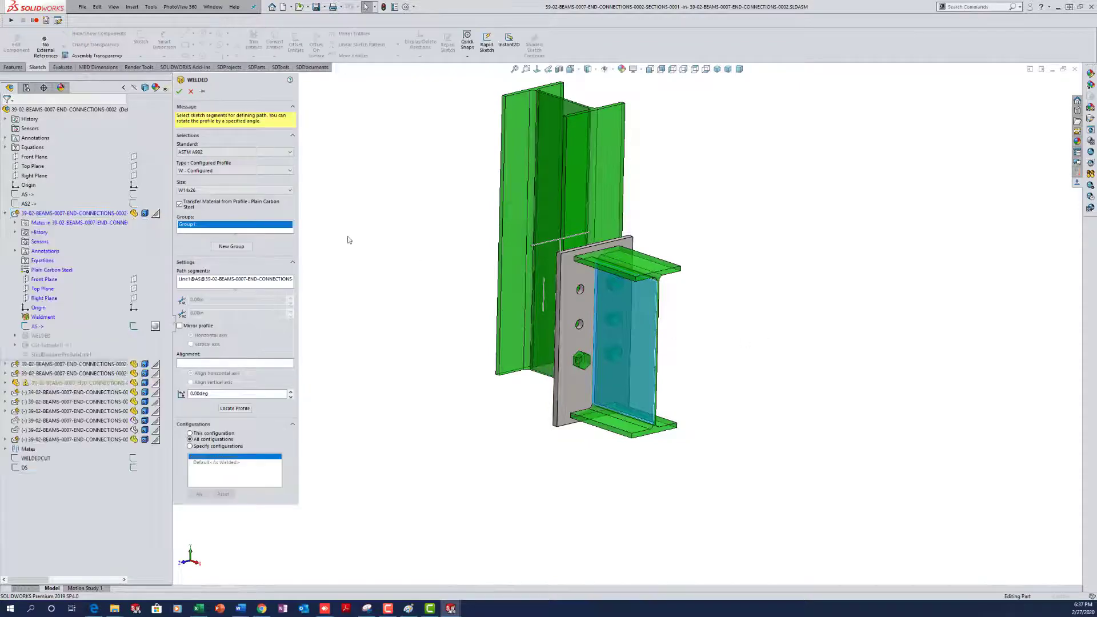
pyautogui.click(289, 193)
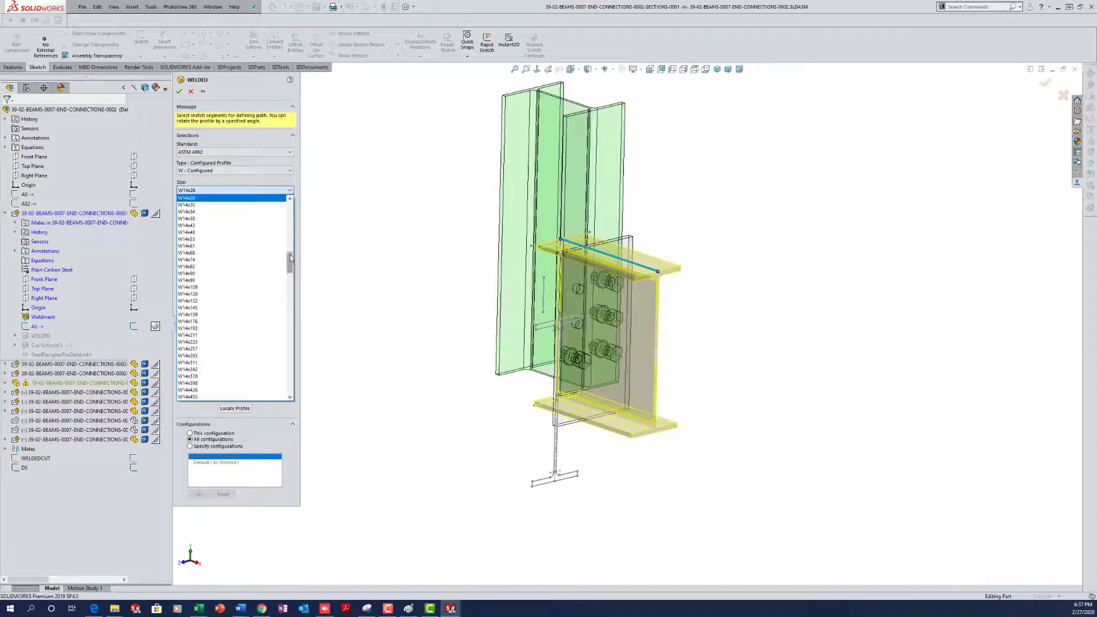
pyautogui.moveTo(290, 238); pyautogui.dragTo(290, 225)
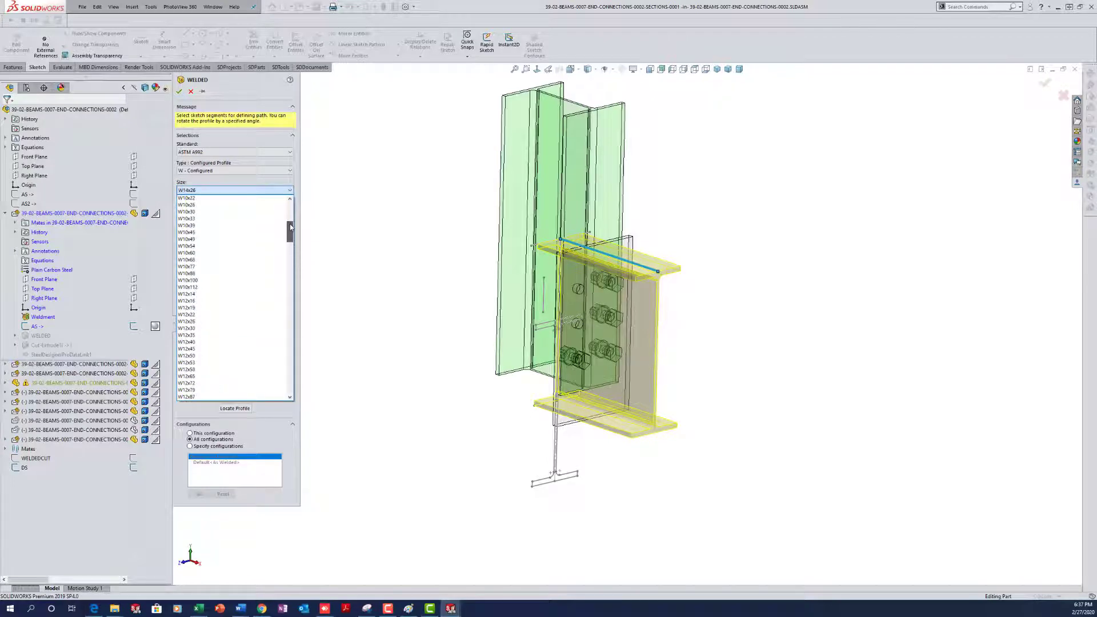
pyautogui.click(212, 211)
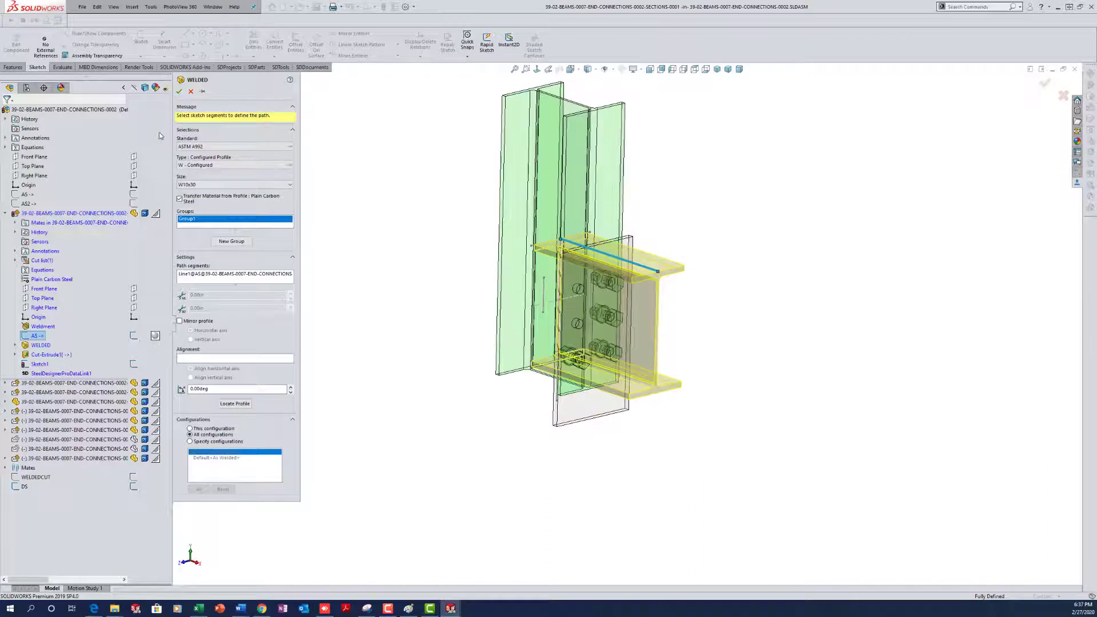
pyautogui.click(179, 92)
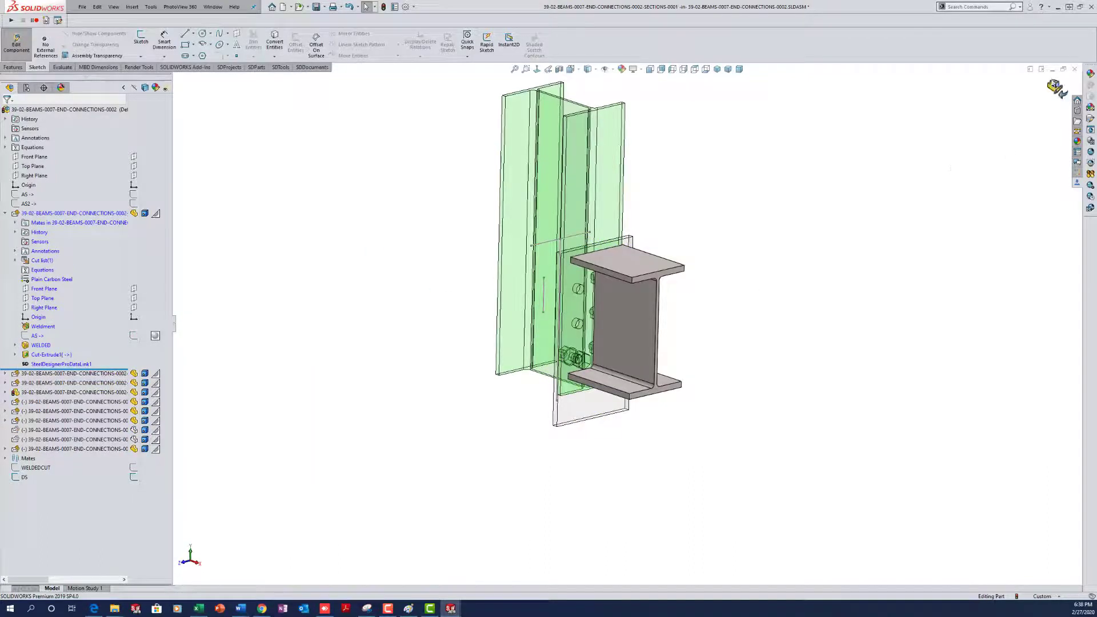
pyautogui.click(1053, 88)
# Step: Inspect the end plate's bolt holes and bolts against the resized beam
pyautogui.moveTo(800, 302); pyautogui.dragTo(725, 303, button='right')
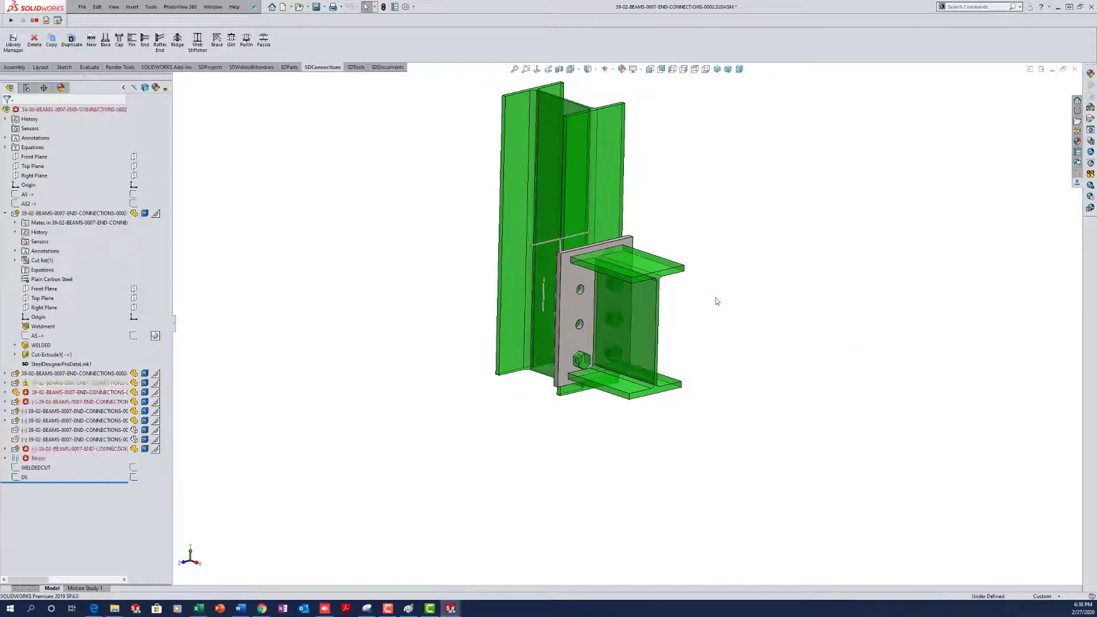
pyautogui.click(578, 345)
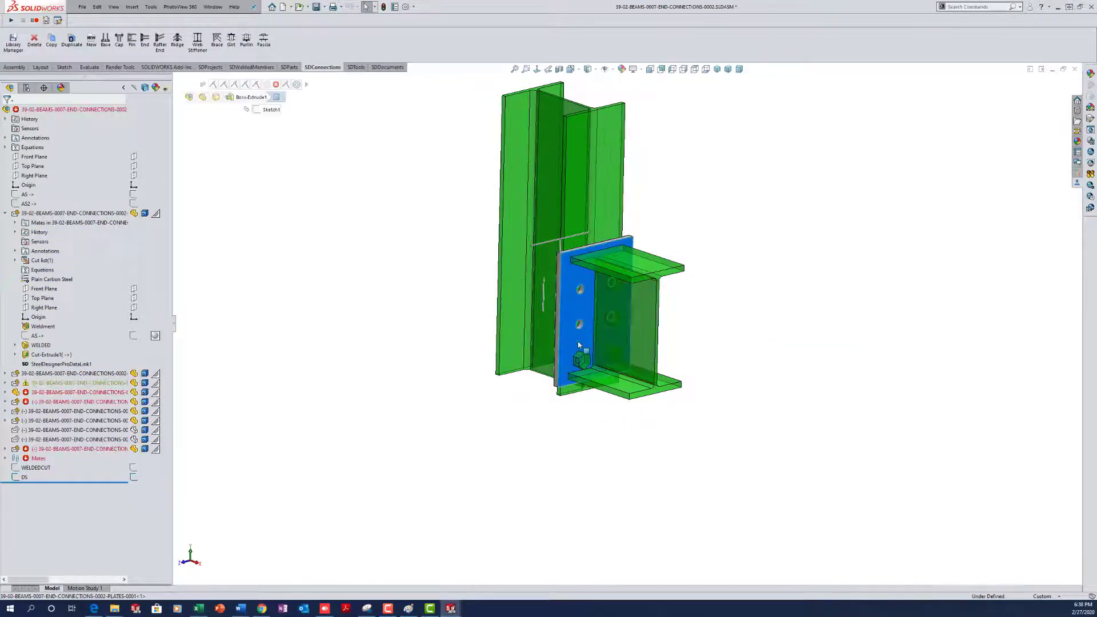
pyautogui.scroll(-4, 587, 333)
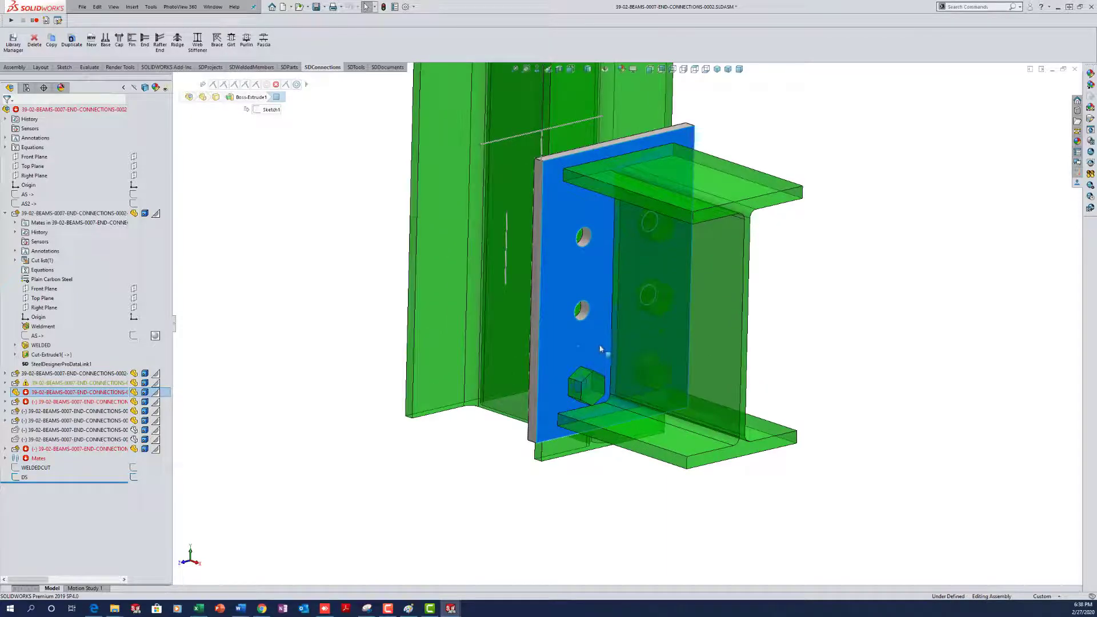
pyautogui.click(321, 456)
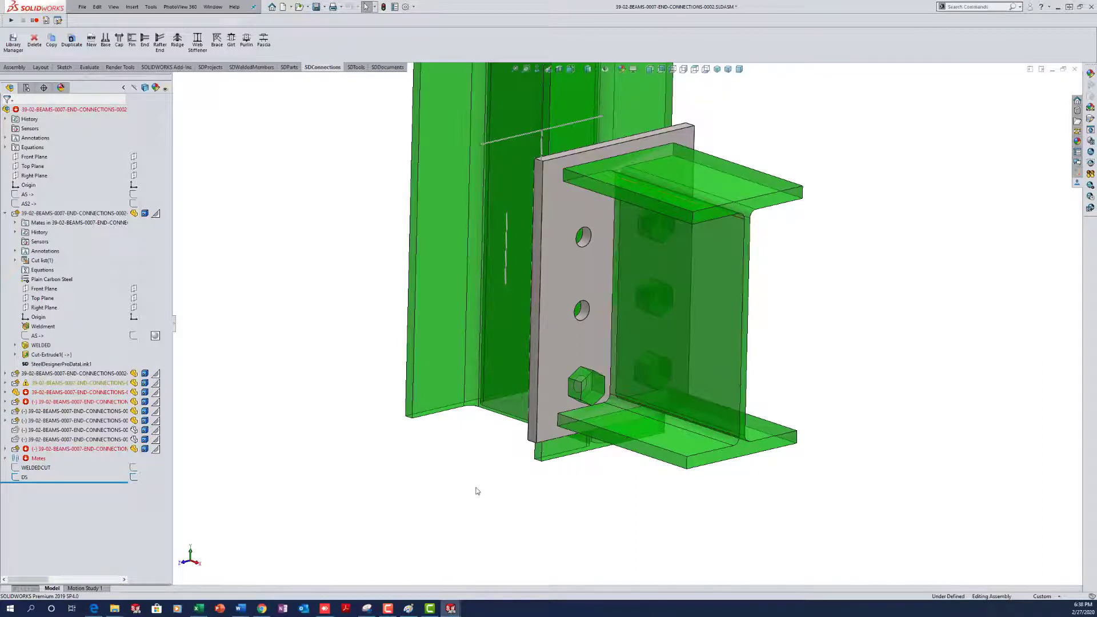
pyautogui.scroll(2, 628, 418)
pyautogui.scroll(-3, 762, 299)
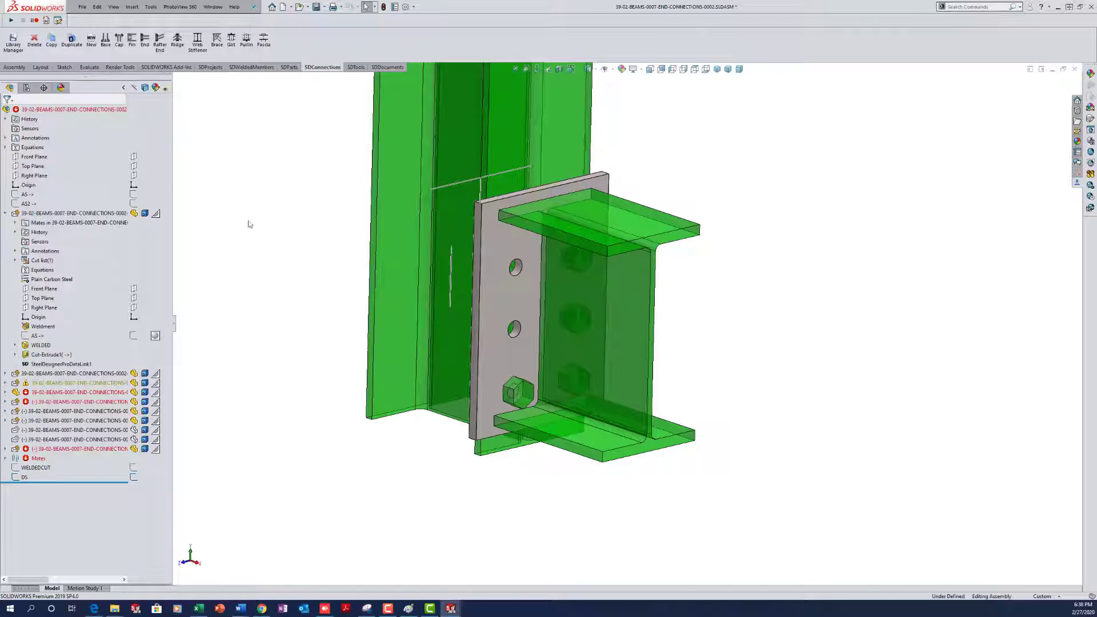
# Step: Review the assembly's global variables and the component equations driving the end plate, checking the hole count equation, and close the list
pyautogui.rightClick(30, 149)
pyautogui.click(43, 159)
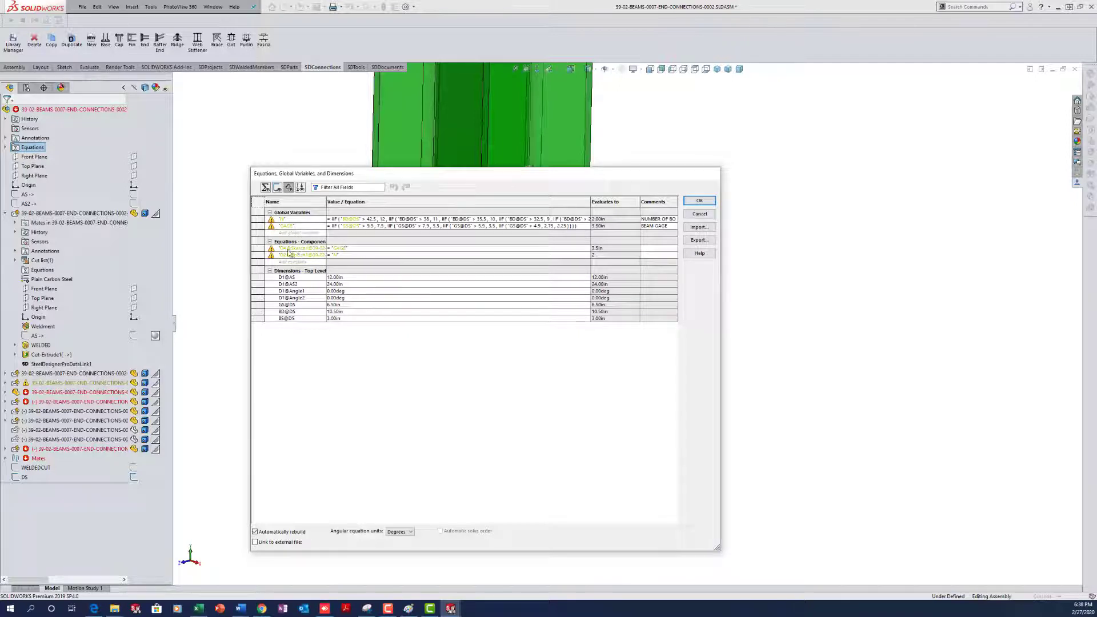
pyautogui.moveTo(289, 254)
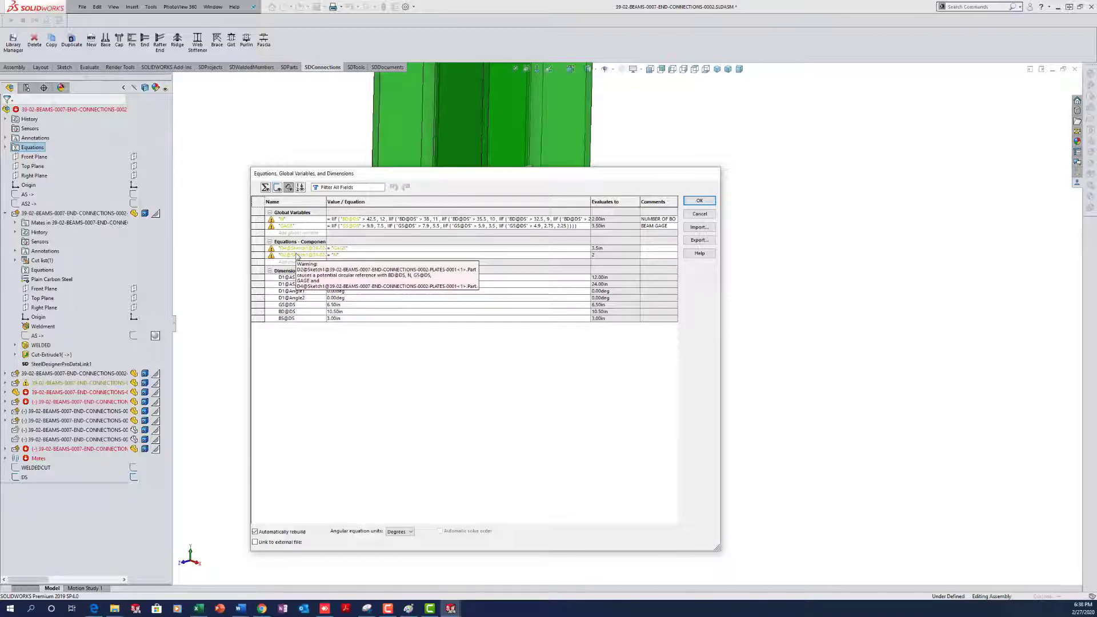
pyautogui.click(700, 202)
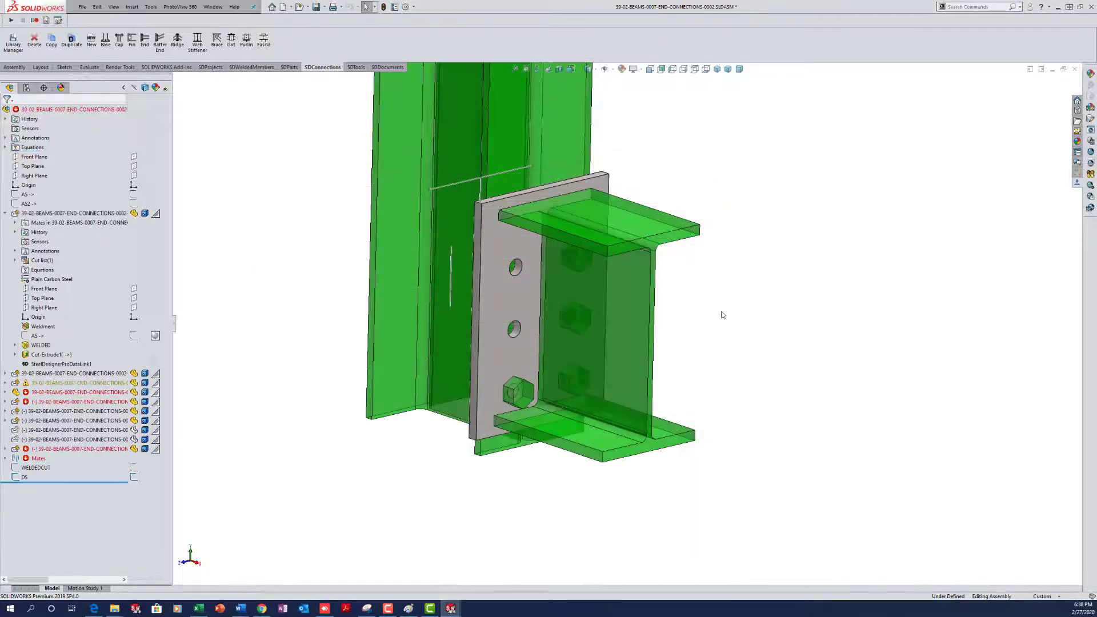
# Step: Add a custom file property named mN to the assembly, taking its value from the global variable N
pyautogui.press('p')
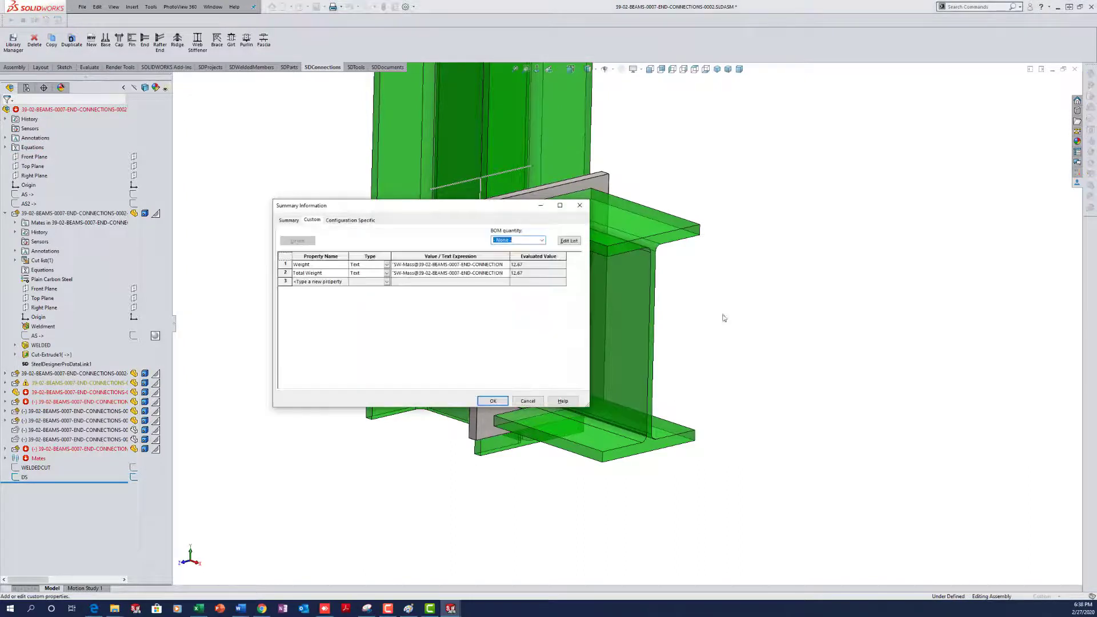
pyautogui.click(319, 282)
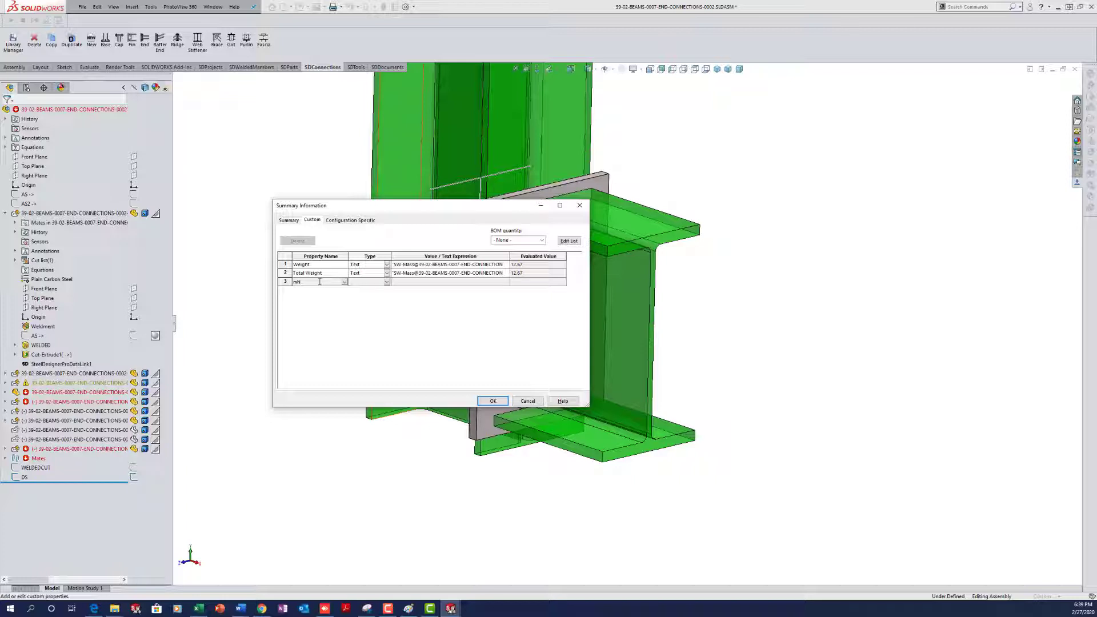
pyautogui.press('Return')
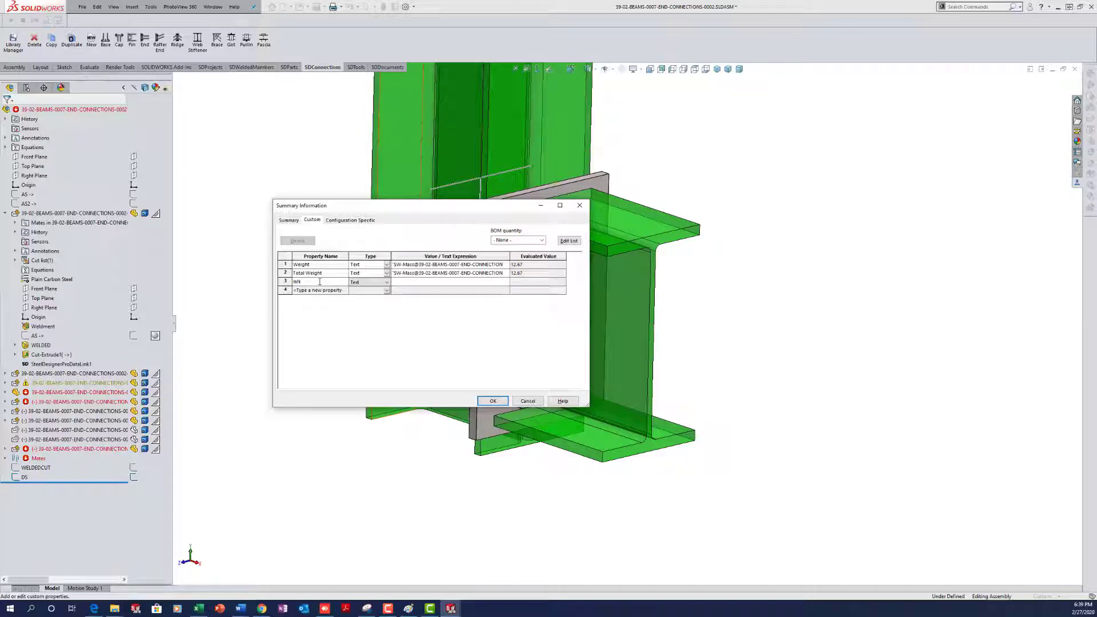
pyautogui.click(403, 284)
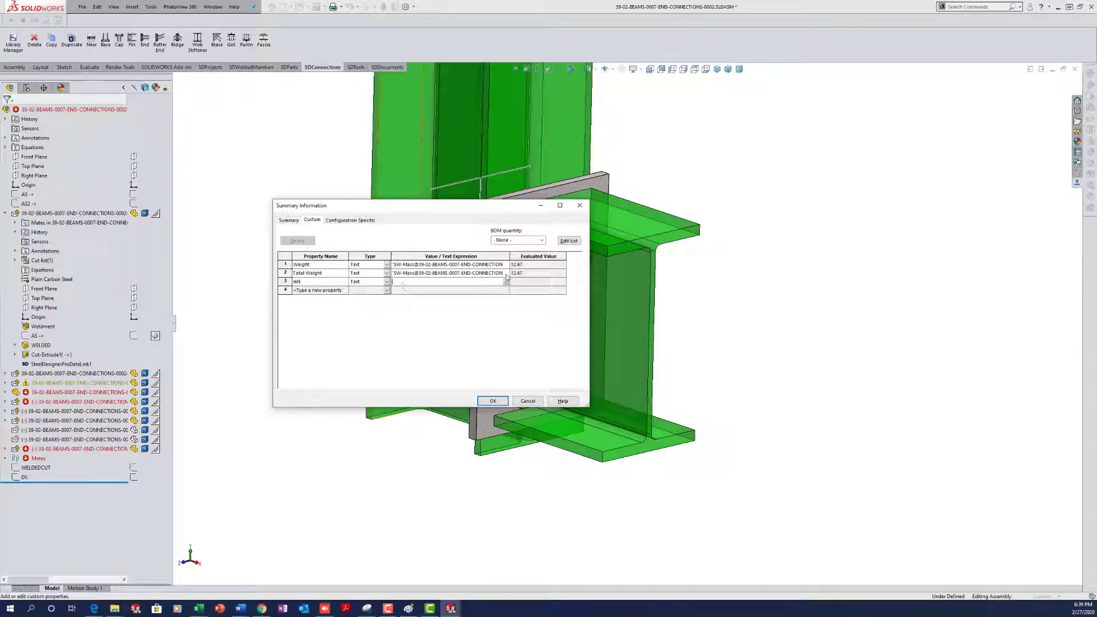
pyautogui.click(505, 283)
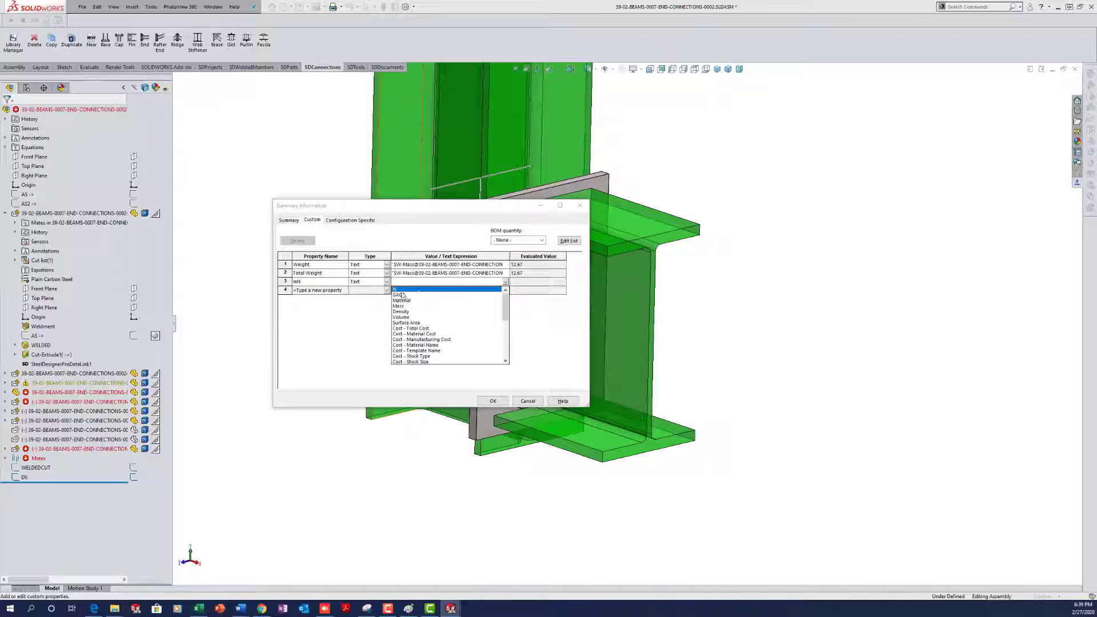
pyautogui.click(403, 292)
# Step: Add a custom file property named mGage linked to the global variable GAGE and accept the assembly properties
pyautogui.click(340, 292)
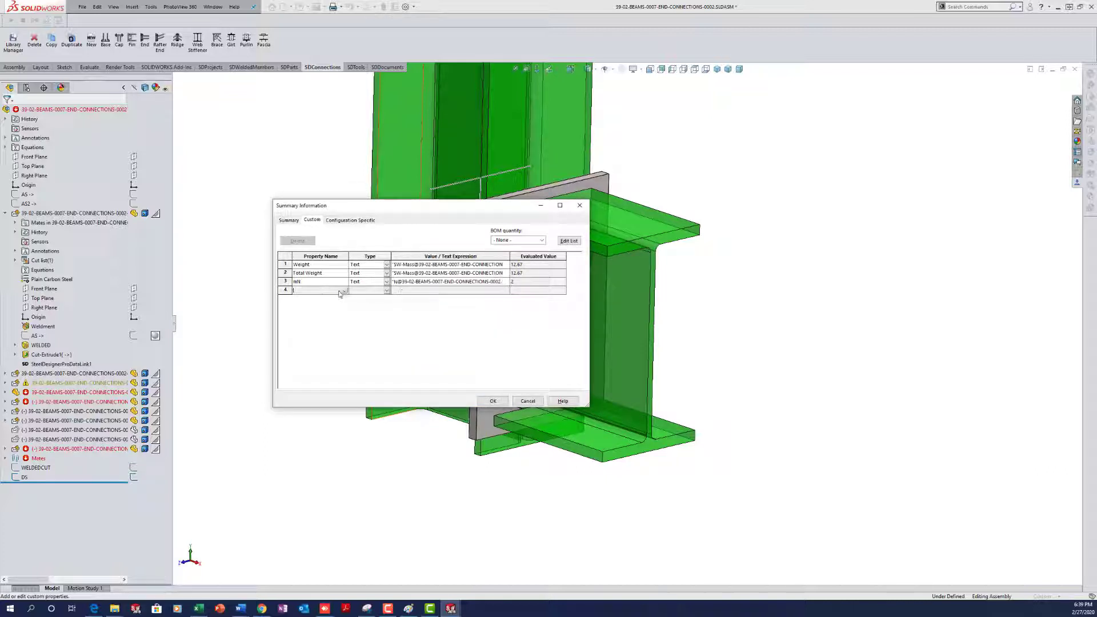
pyautogui.write('mGage')
pyautogui.click(505, 290)
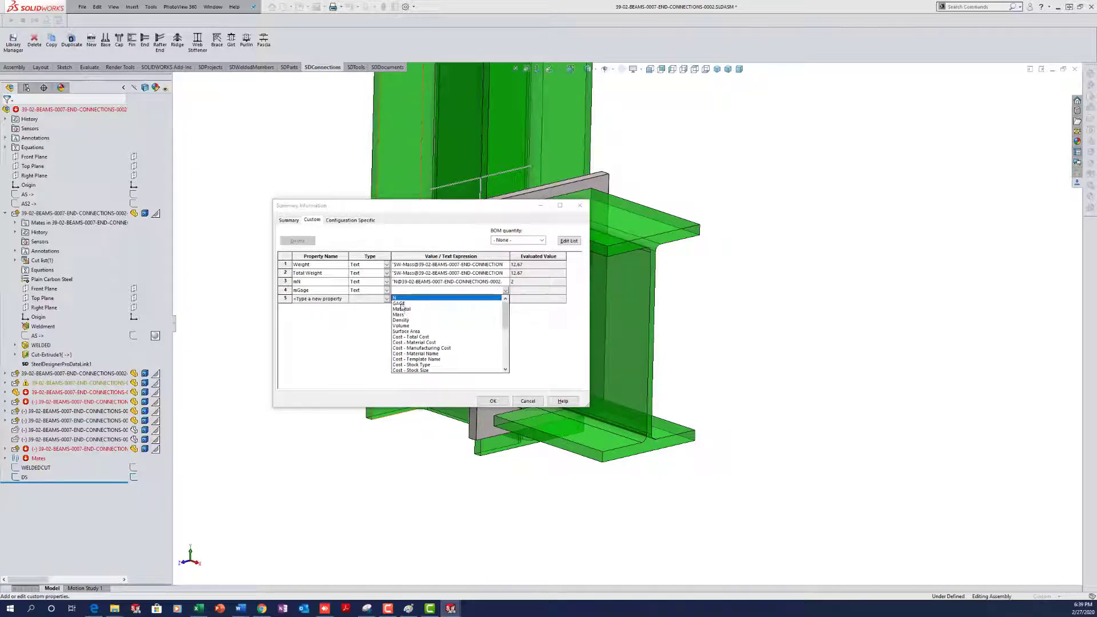
pyautogui.click(400, 303)
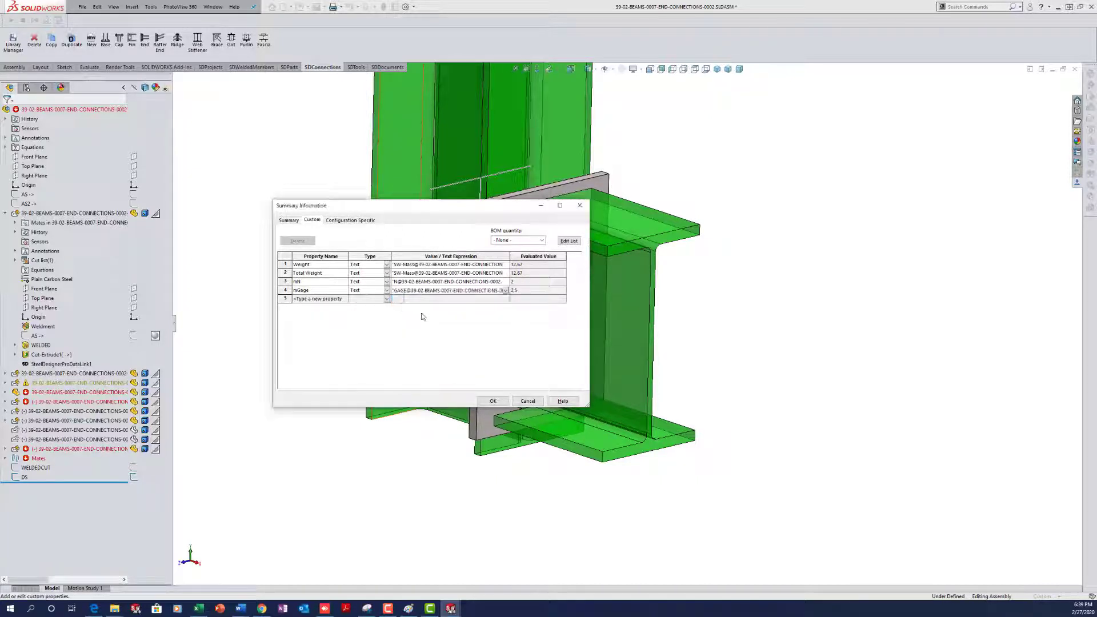
pyautogui.click(492, 401)
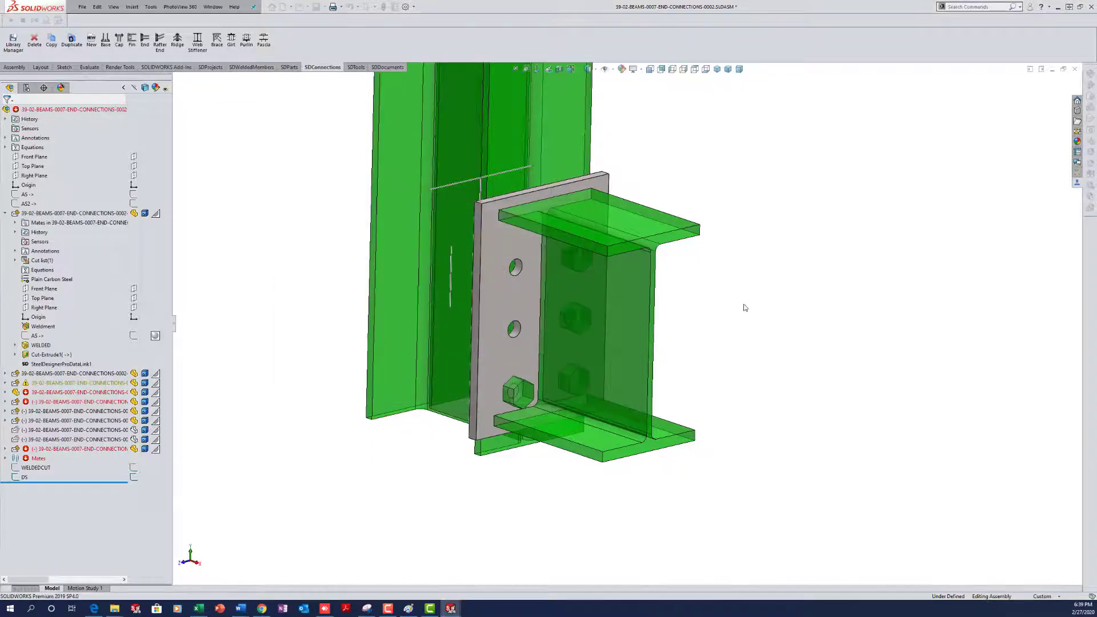
# Step: Replace the equation on the end plate's horizontal hole spacing with a link to the file property mGage
pyautogui.click(503, 296)
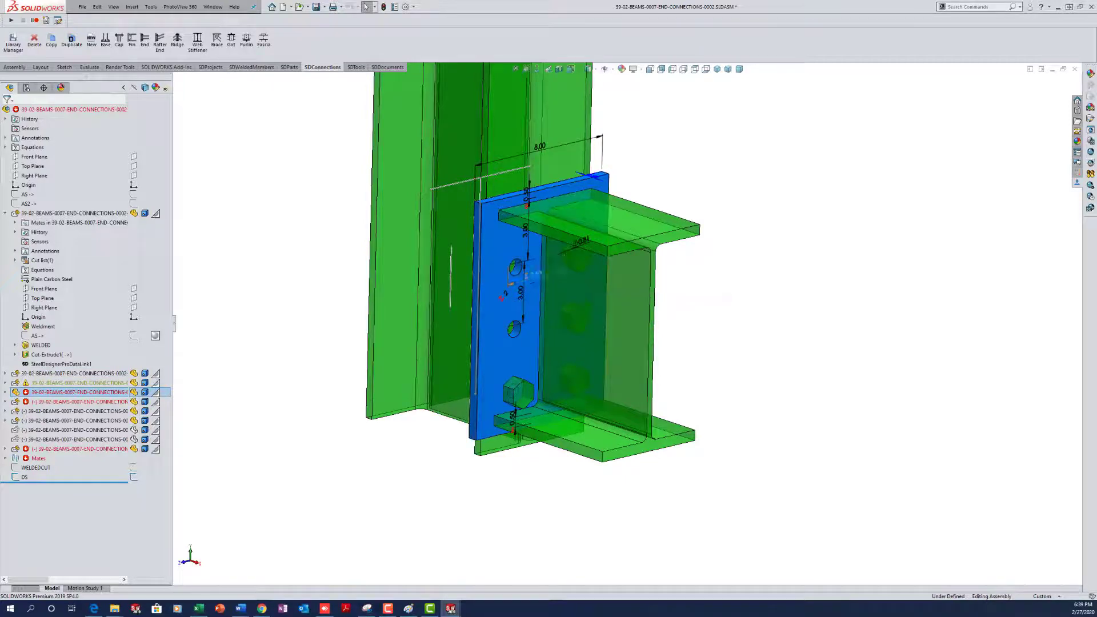
pyautogui.doubleClick(535, 277)
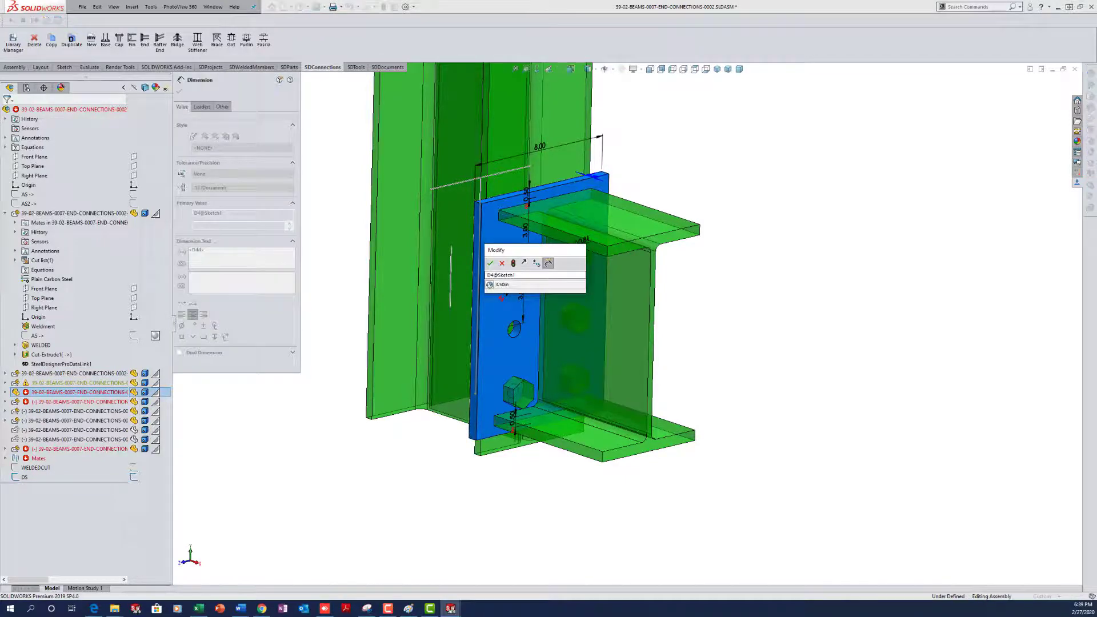
pyautogui.click(490, 284)
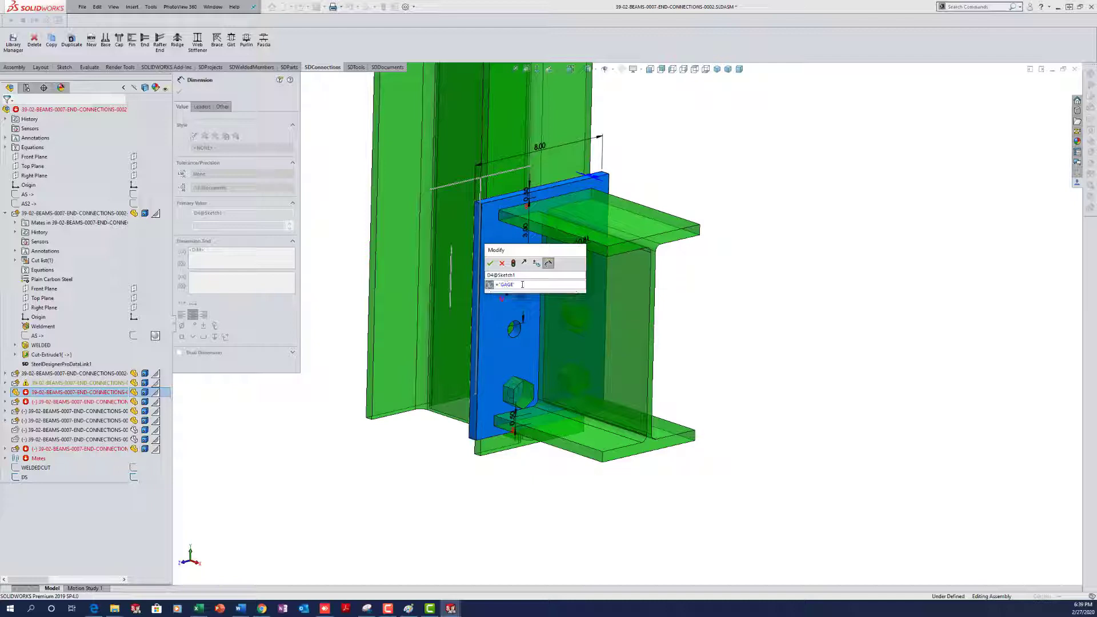
pyautogui.write('=')
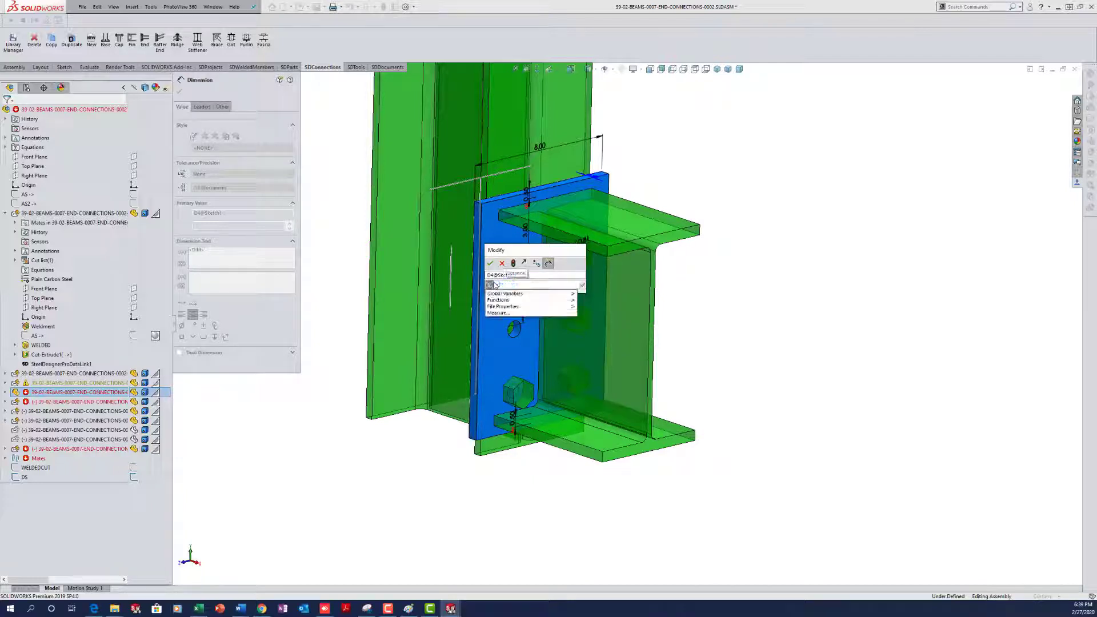
pyautogui.moveTo(558, 309)
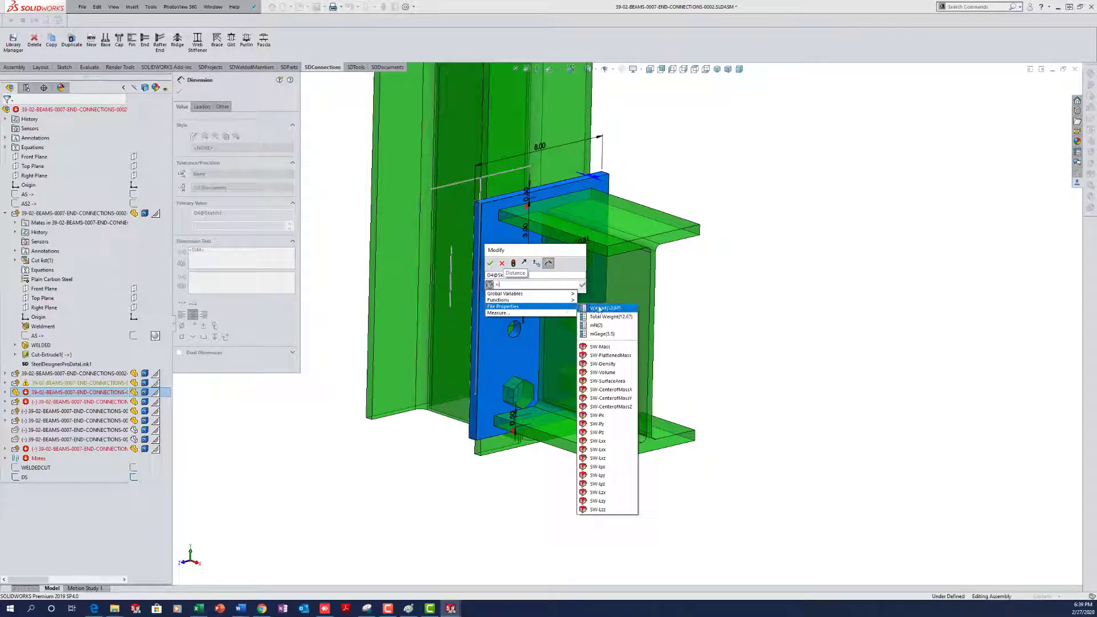
pyautogui.click(602, 334)
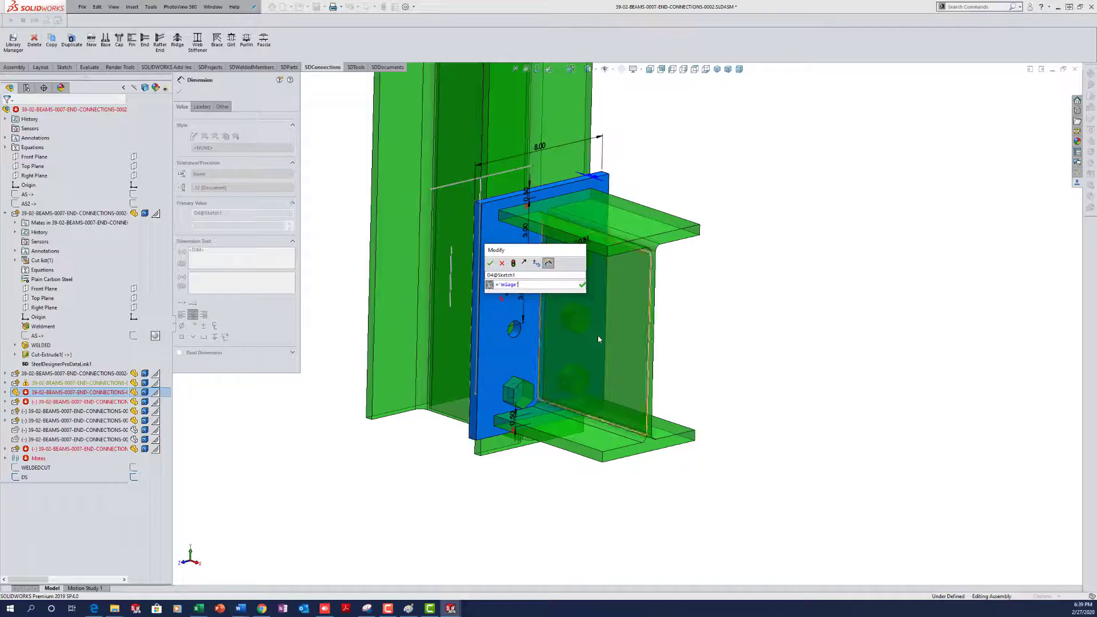
pyautogui.click(490, 263)
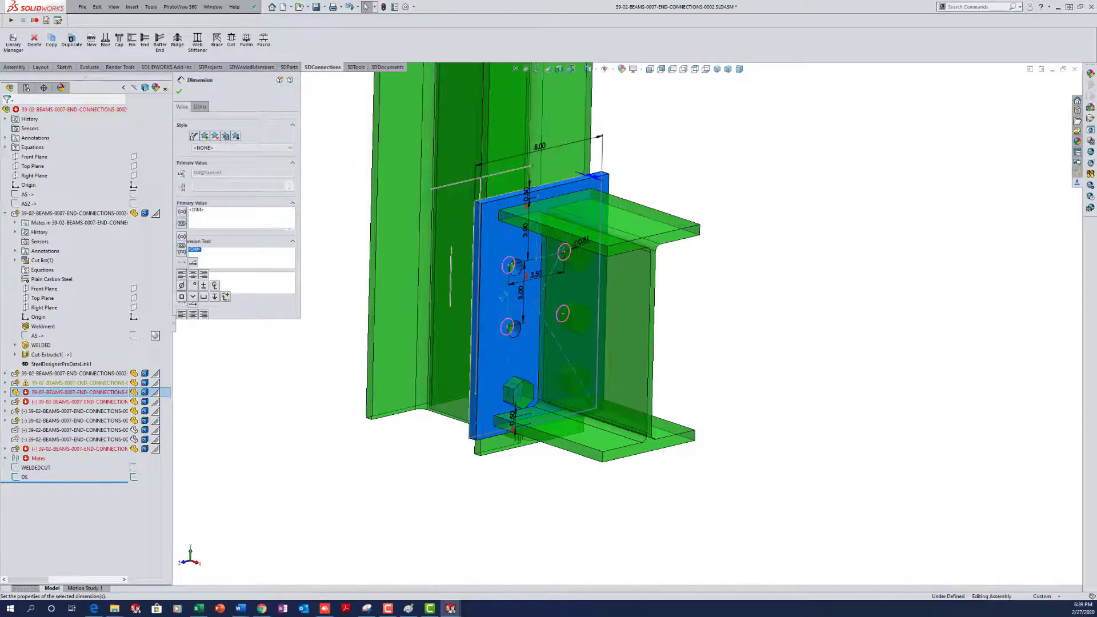
# Step: Link the number of holes in the end plate's vertical hole pattern to the file property mN
pyautogui.doubleClick(507, 296)
pyautogui.click(460, 305)
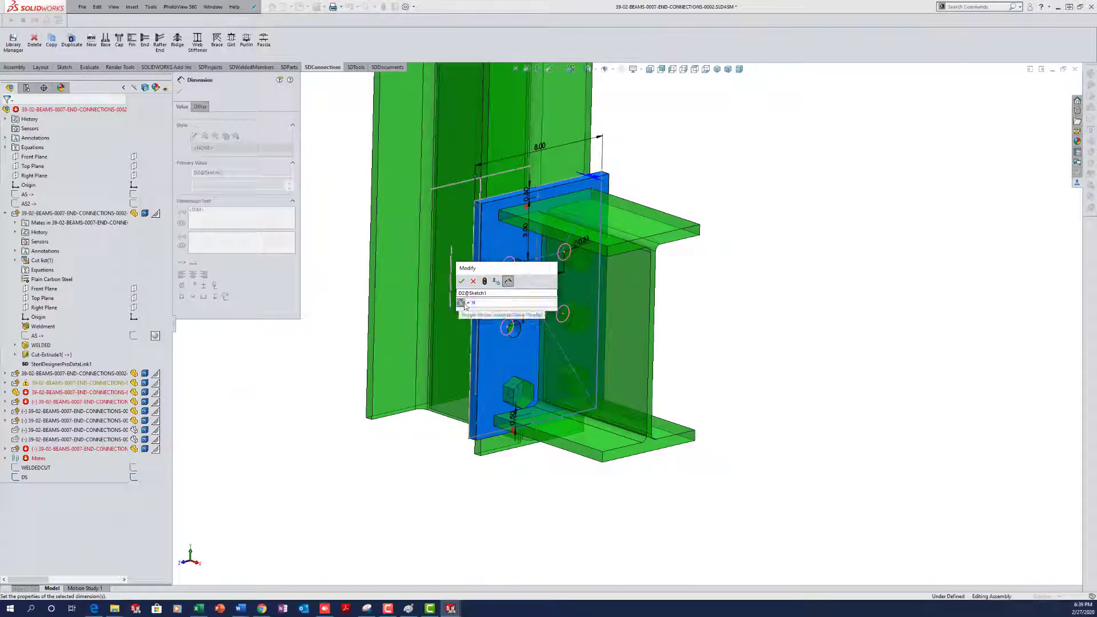
pyautogui.write('=')
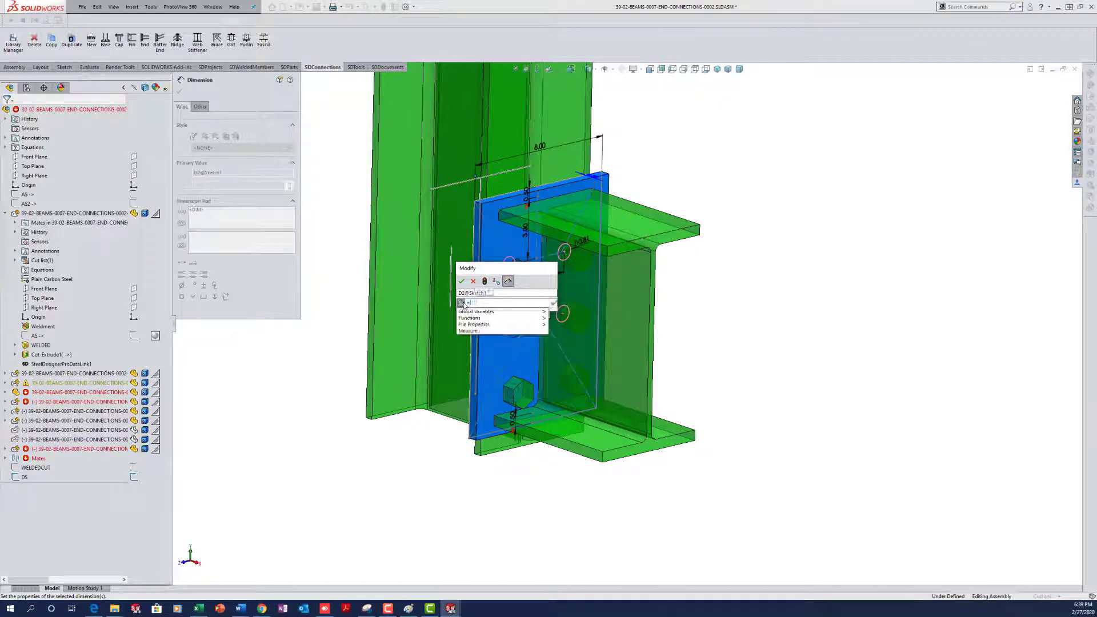
pyautogui.moveTo(495, 325)
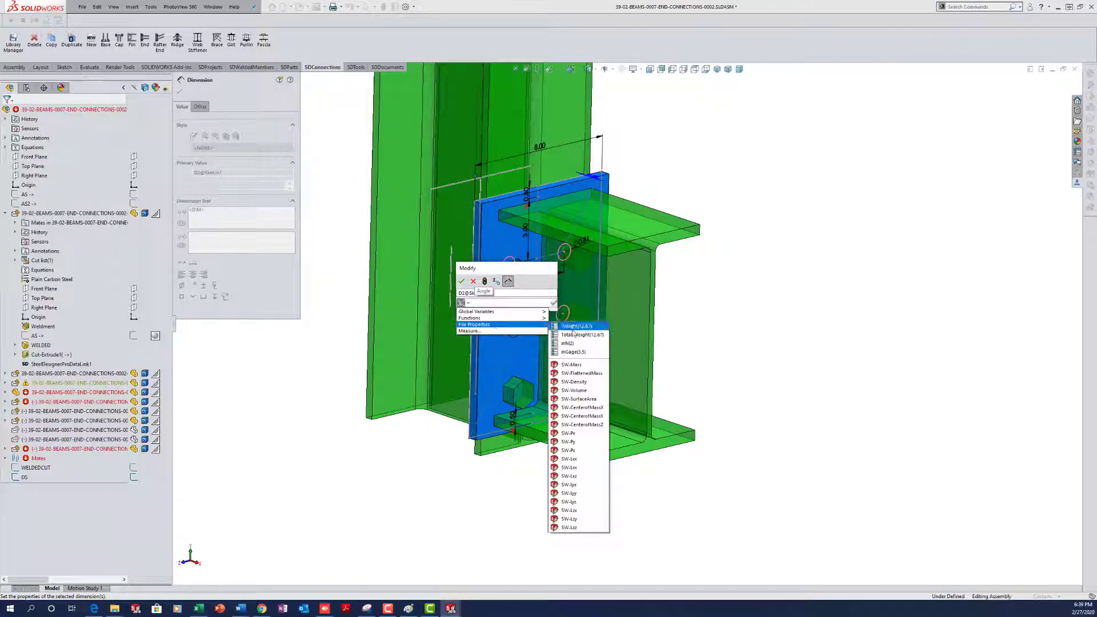
pyautogui.click(573, 328)
pyautogui.press('Return')
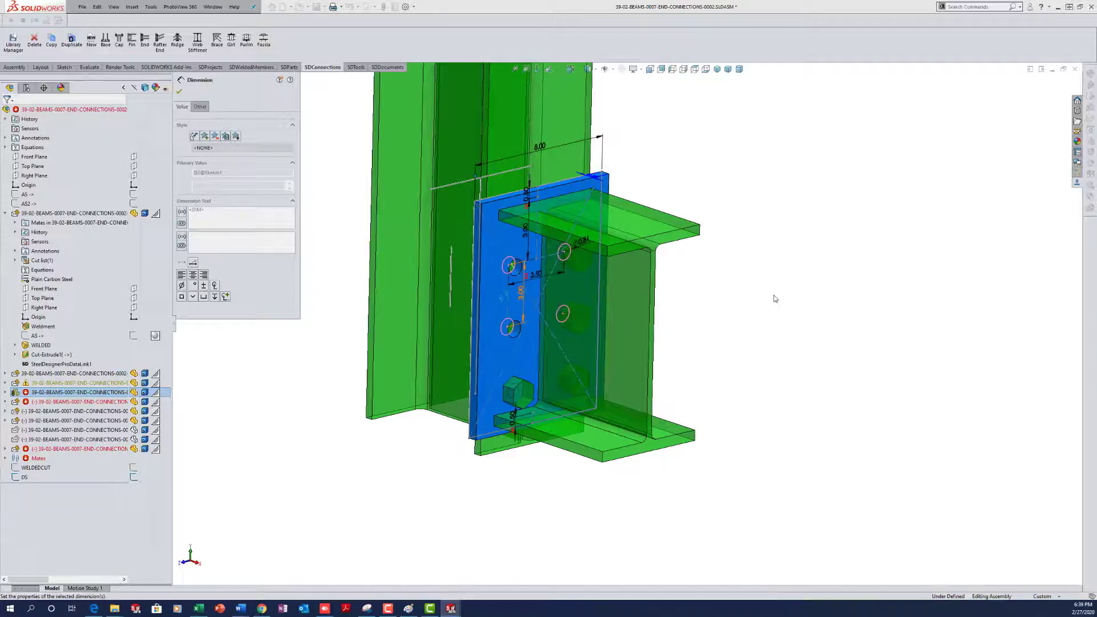
pyautogui.click(719, 299)
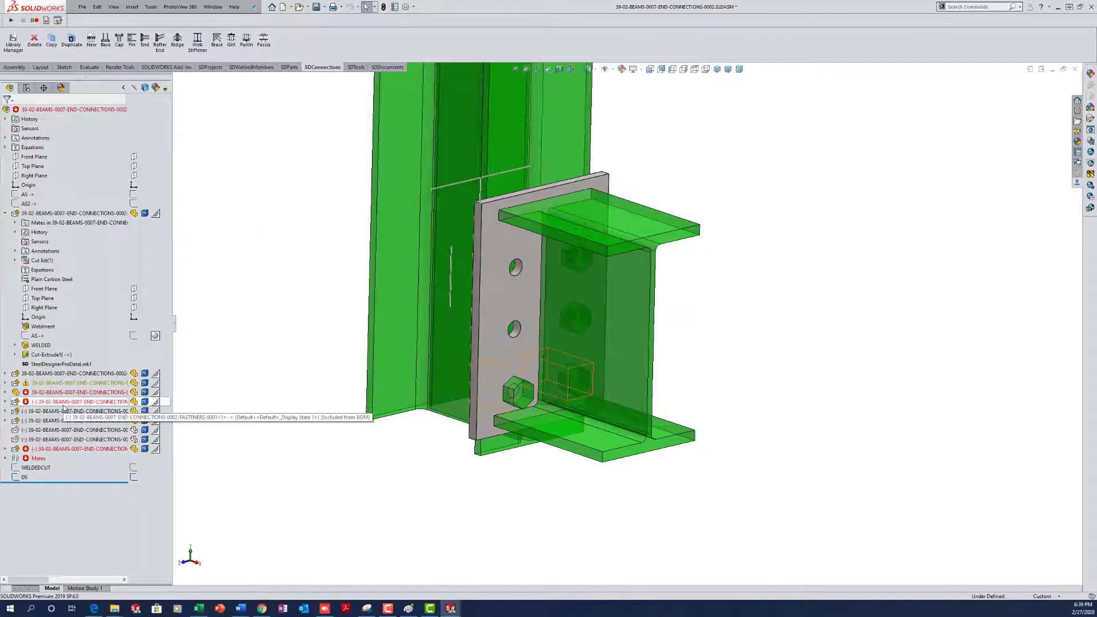
# Step: Suppress the two fastener components at the end plate's lowest bolt positions
pyautogui.click(80, 448)
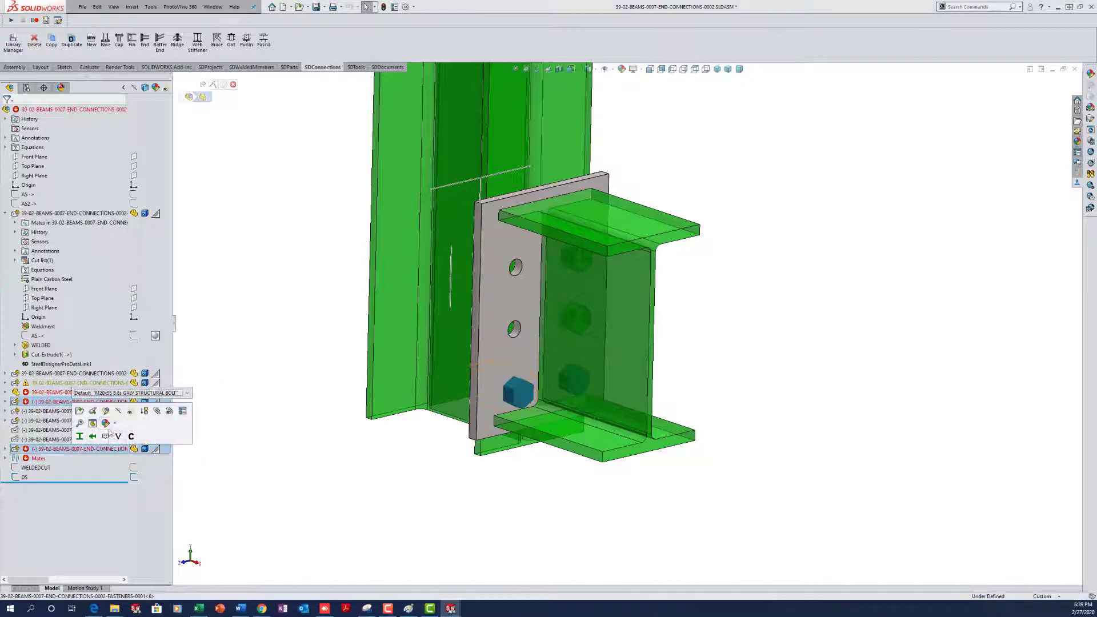
pyautogui.click(145, 412)
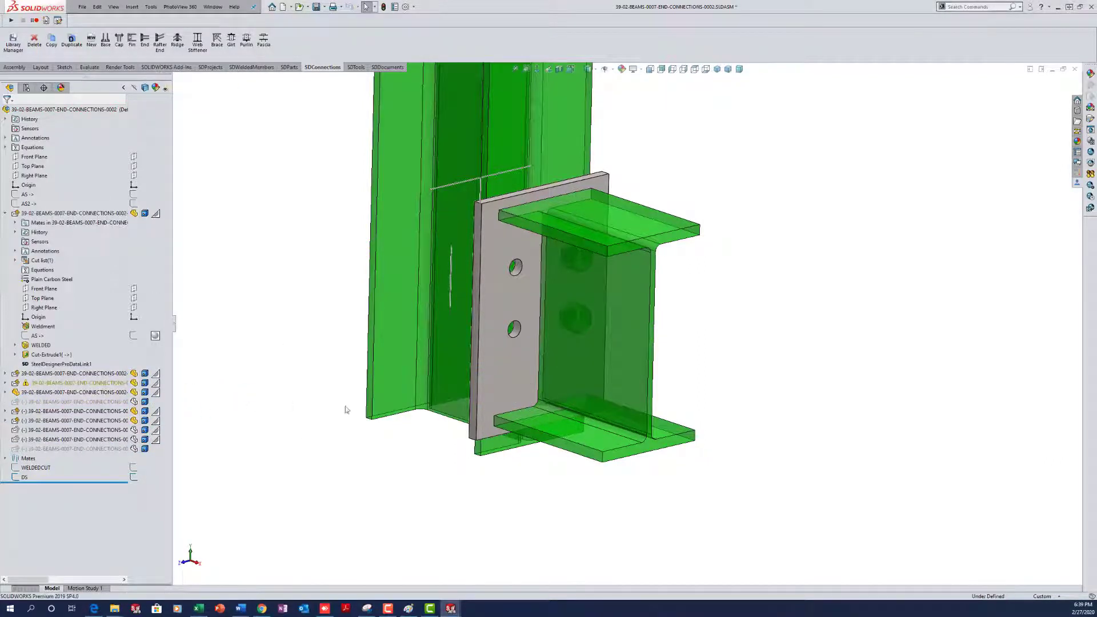
pyautogui.keyDown('ctrl'); pyautogui.moveTo(626, 323); pyautogui.dragTo(608, 323, button='middle'); pyautogui.keyUp('ctrl')
# Step: Open the assembly's equation list and toggle automatic solve order on and off
pyautogui.rightClick(37, 149)
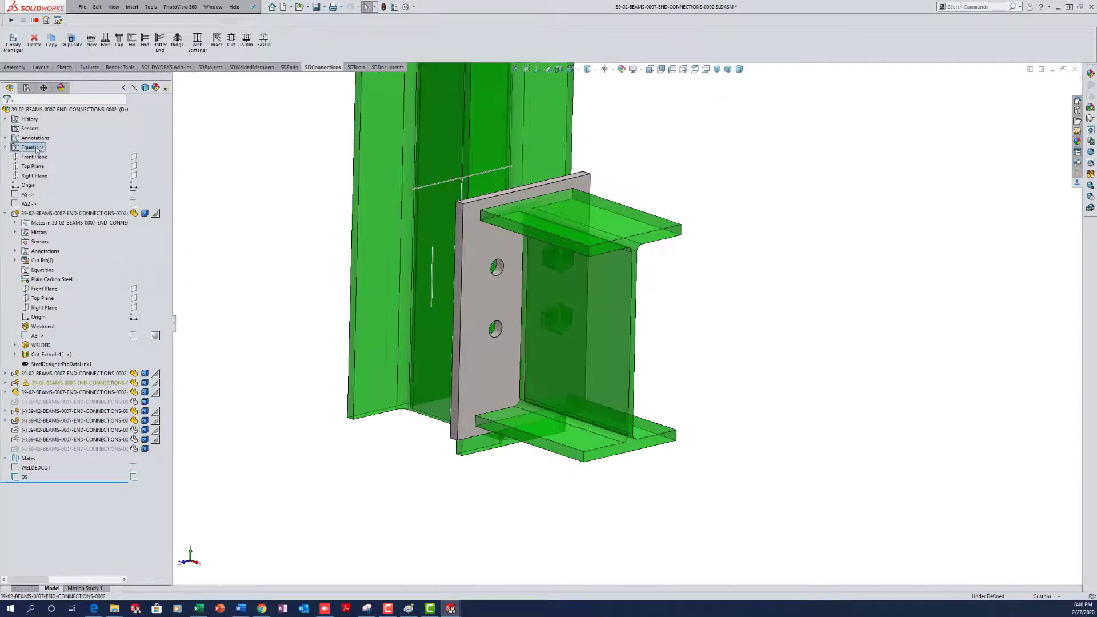
pyautogui.click(56, 153)
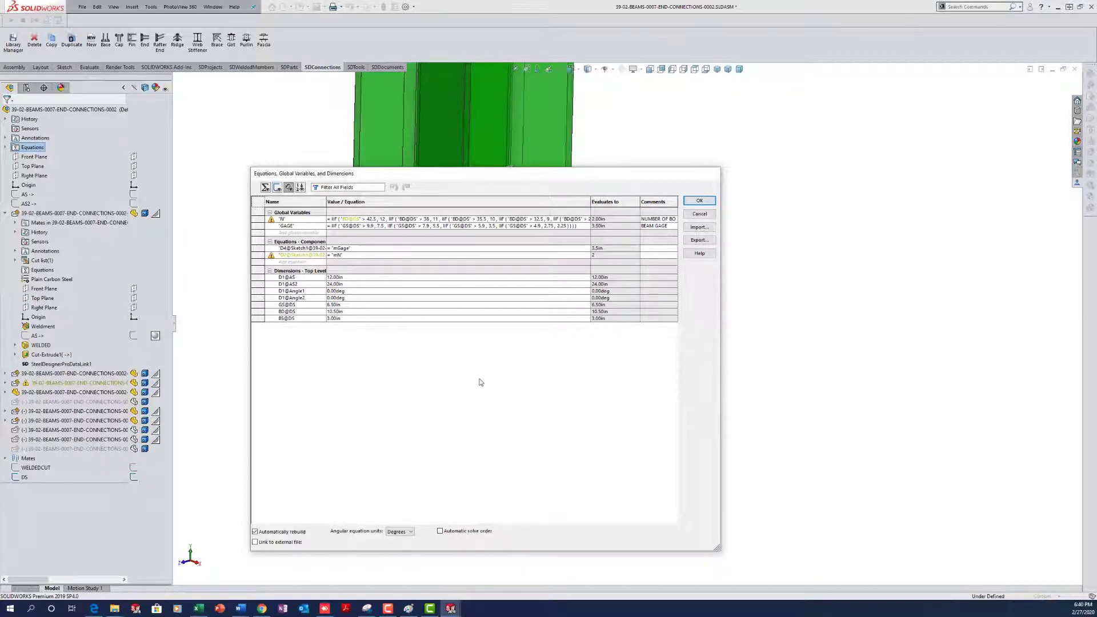
pyautogui.click(440, 531)
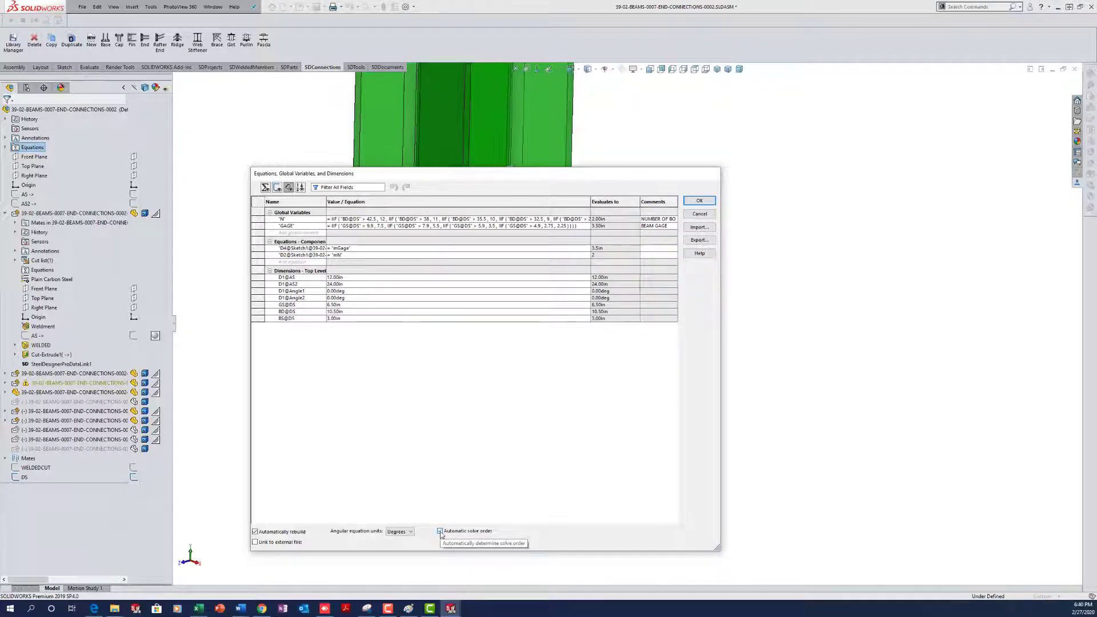
pyautogui.click(440, 531)
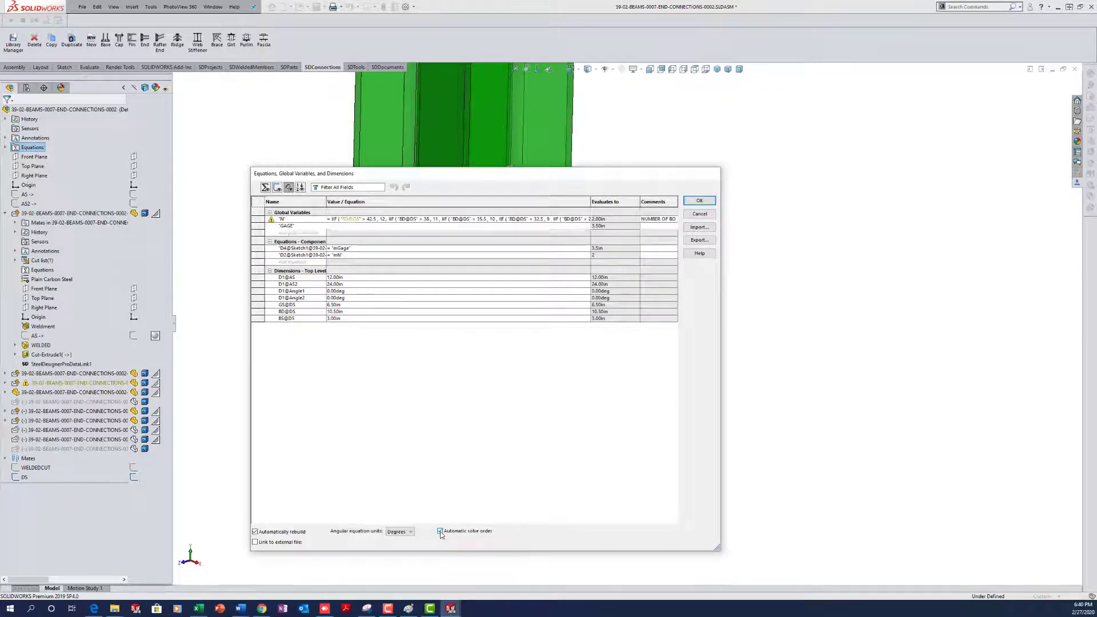
# Step: Reorder the equations so the mN and mGage links come before N and GAGE, enable automatic solve order, and accept the list
pyautogui.click(300, 188)
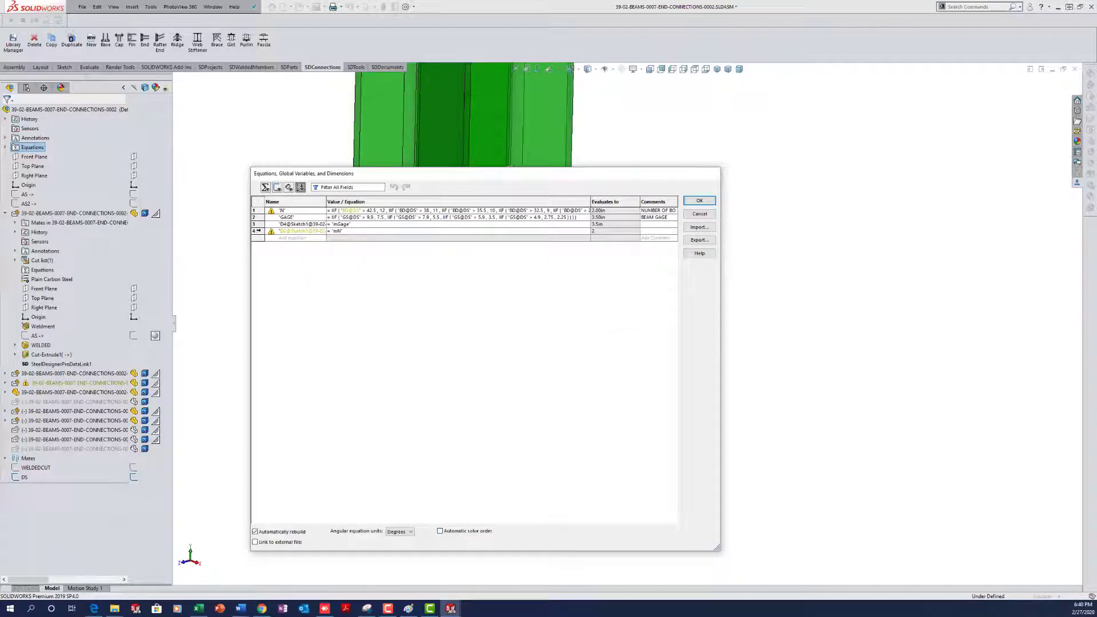
pyautogui.click(255, 231)
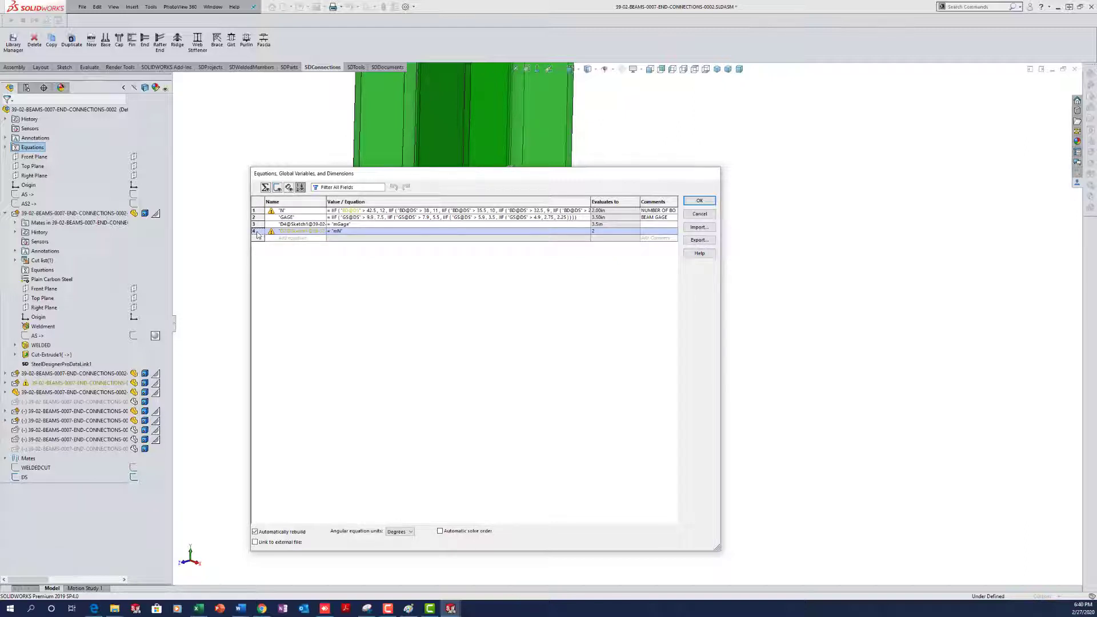
pyautogui.moveTo(258, 234)
pyautogui.mouseDown()
pyautogui.moveTo(258, 212)
pyautogui.moveTo(259, 223)
pyautogui.mouseUp()
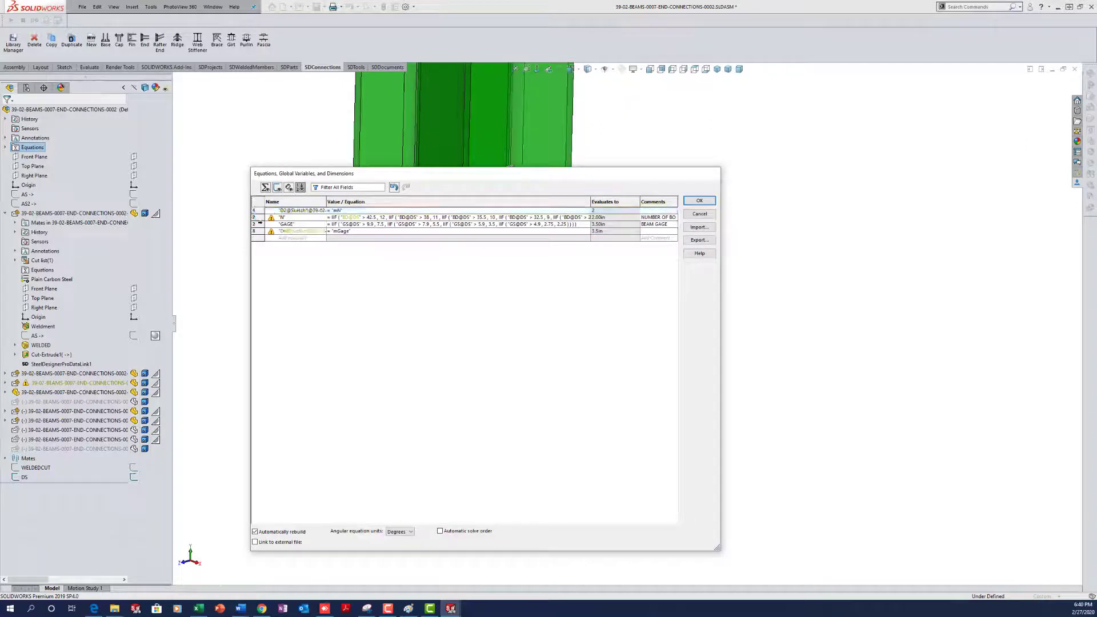
pyautogui.click(257, 232)
pyautogui.moveTo(262, 236); pyautogui.dragTo(258, 214)
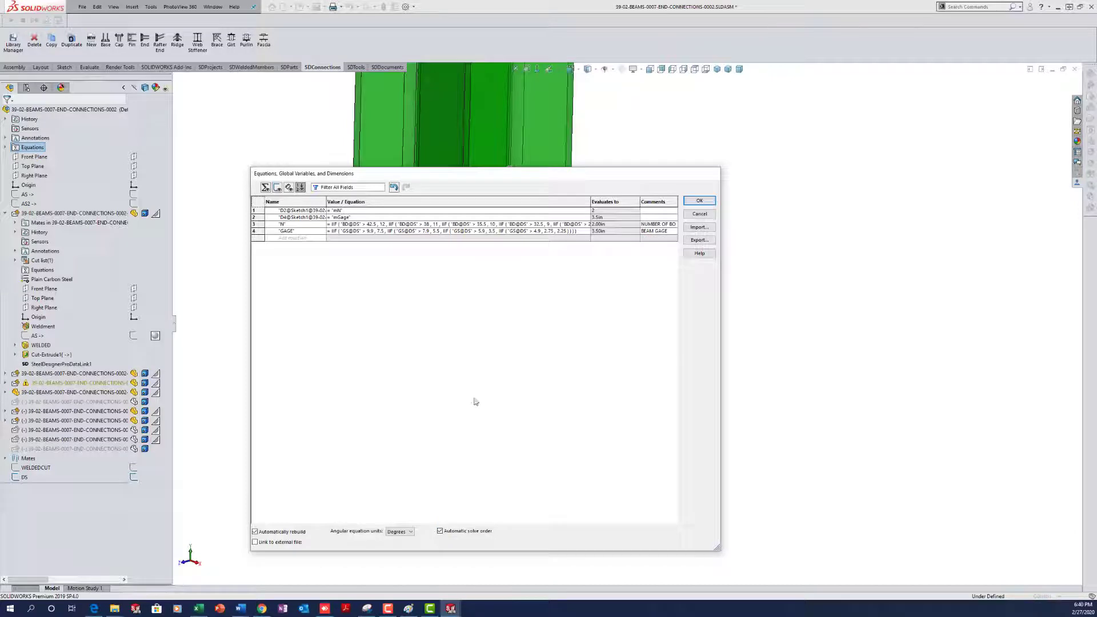
pyautogui.click(700, 201)
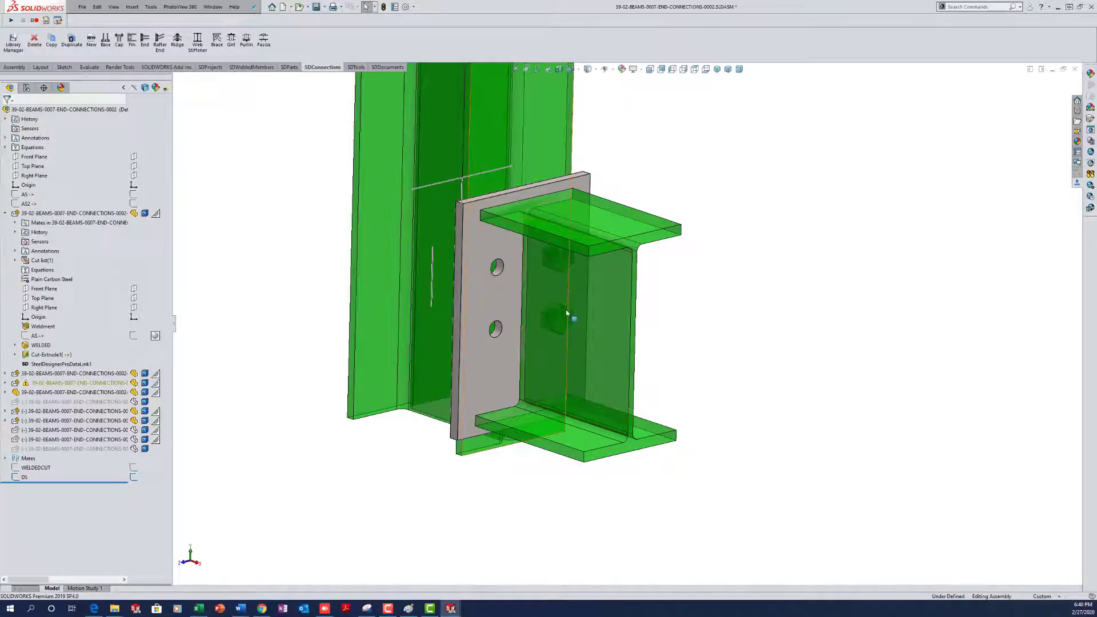
# Step: Change the supporting column's BOLTED1 structural member to size W8x15, return to the assembly and inspect the bolted connection
pyautogui.scroll(4, 611, 350)
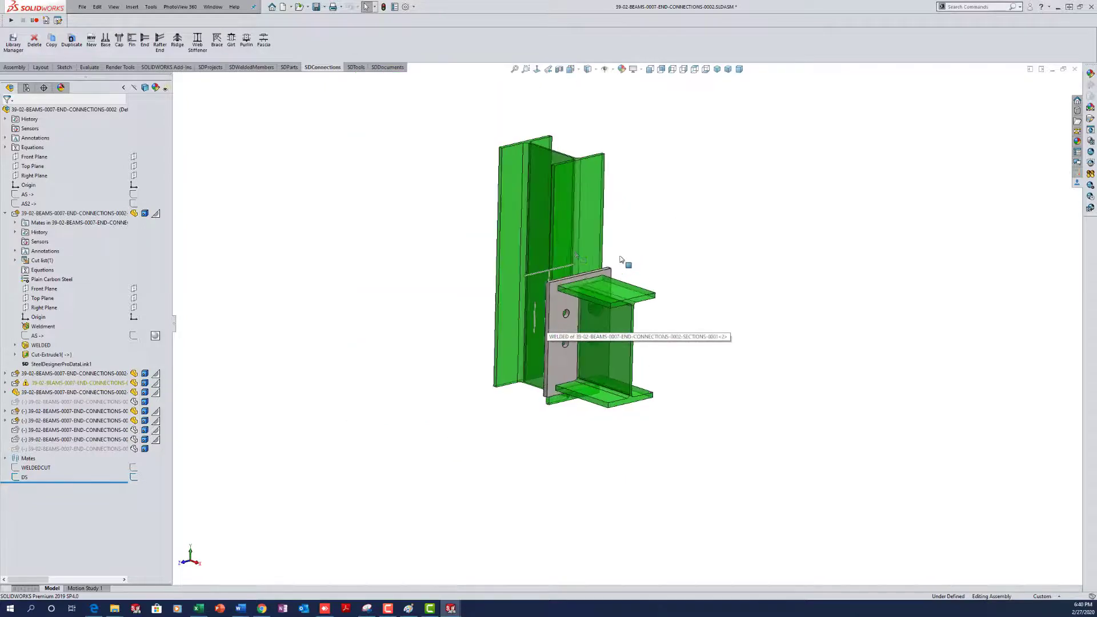
pyautogui.rightClick(583, 242)
pyautogui.click(591, 204)
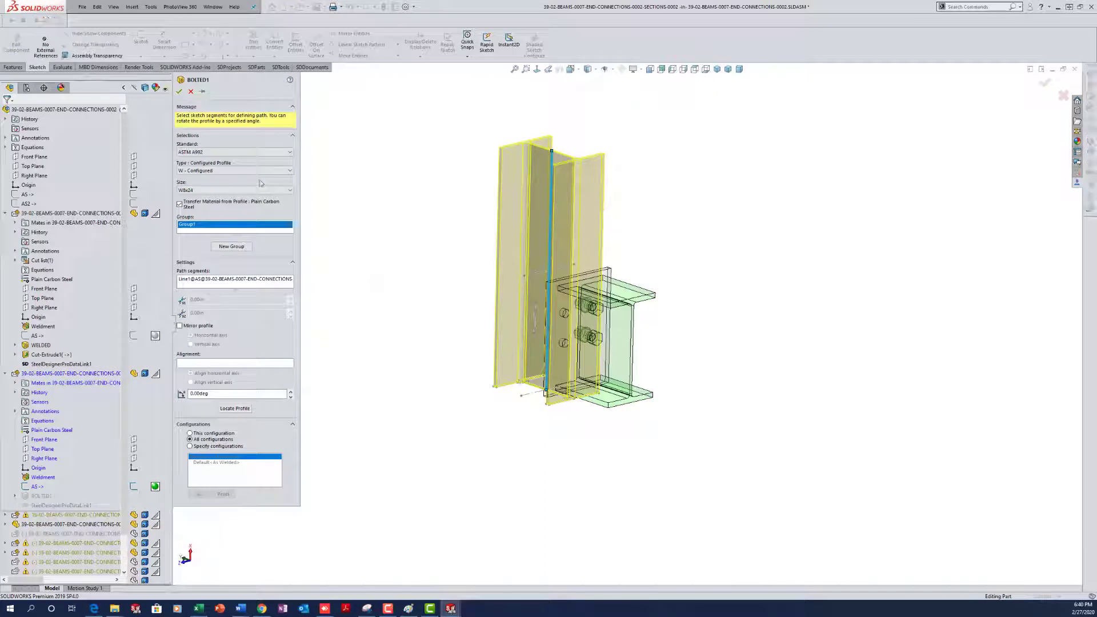
pyautogui.click(289, 190)
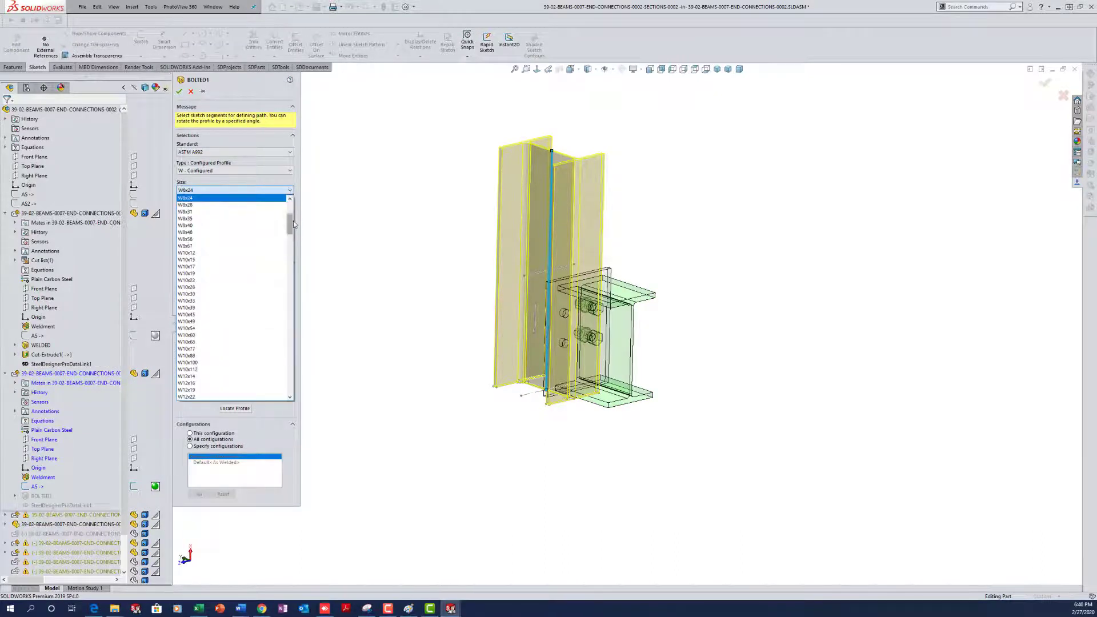
pyautogui.moveTo(291, 221); pyautogui.dragTo(291, 216)
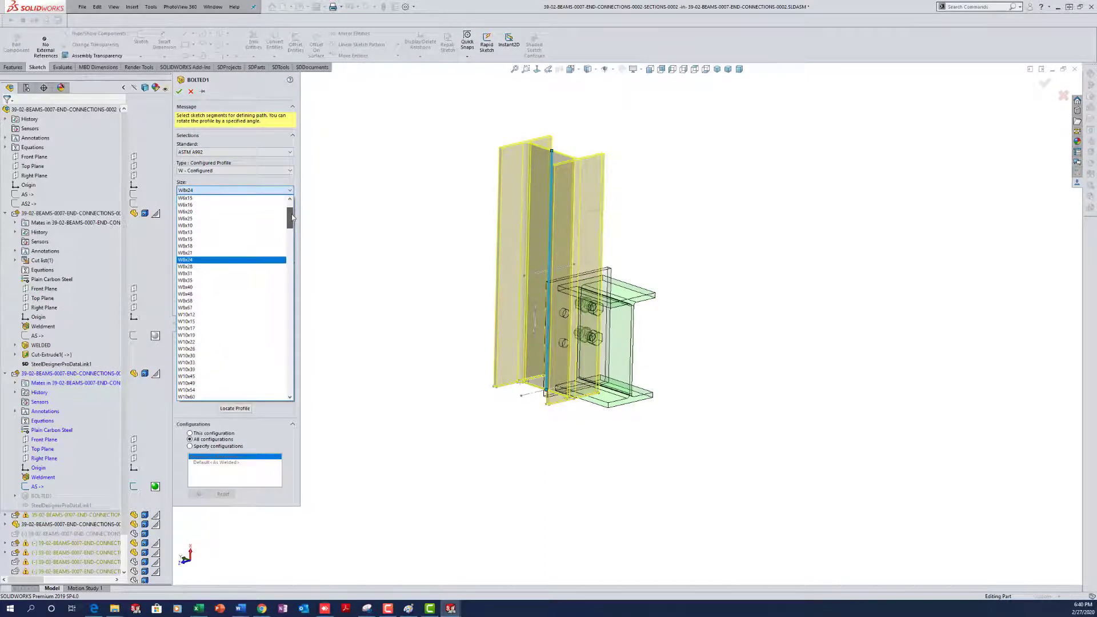
pyautogui.click(237, 239)
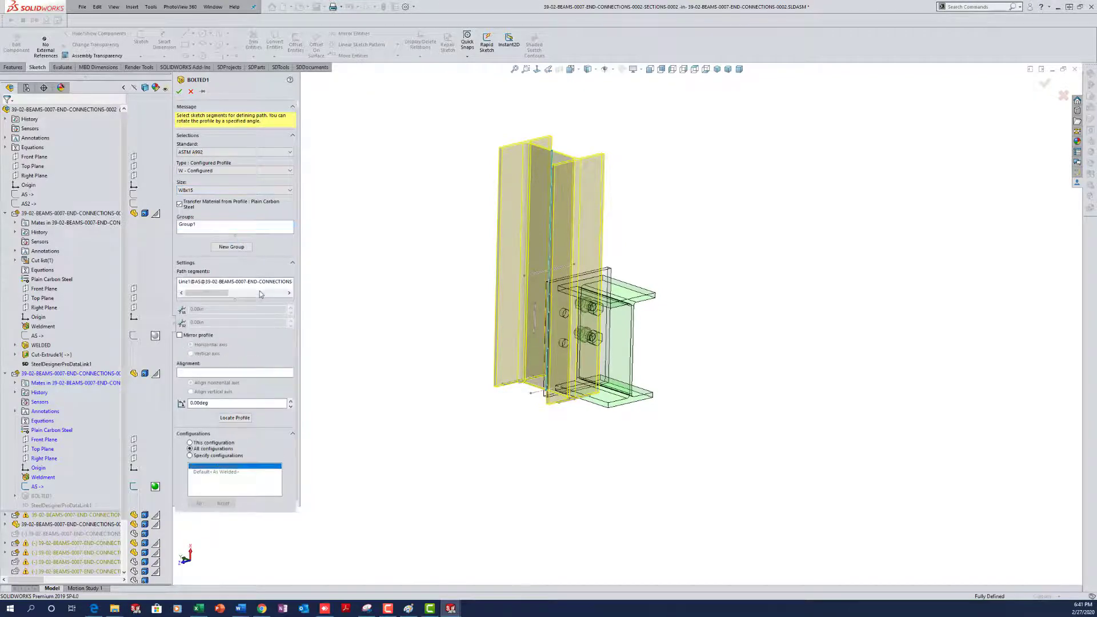
pyautogui.click(181, 90)
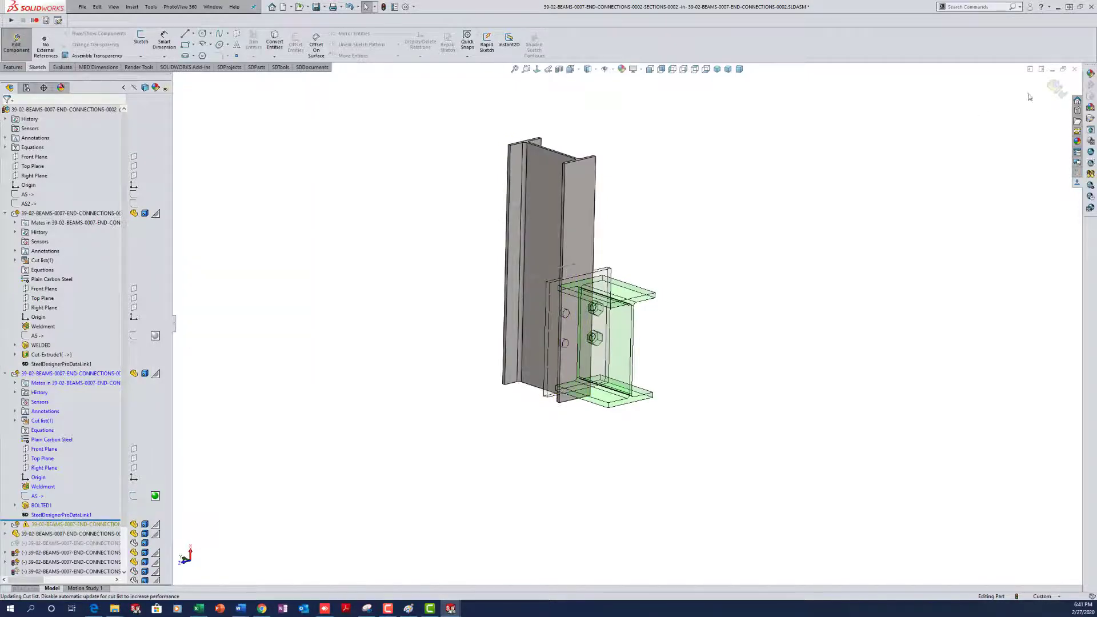
pyautogui.click(1066, 90)
pyautogui.scroll(-4, 671, 325)
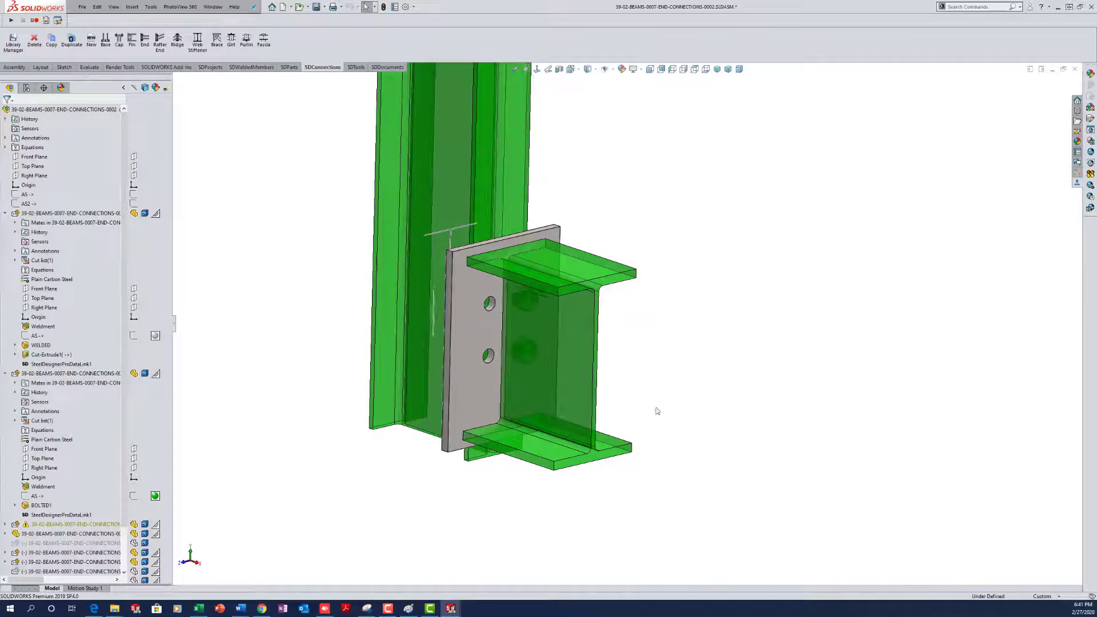
pyautogui.moveTo(657, 410); pyautogui.dragTo(595, 404, button='middle')
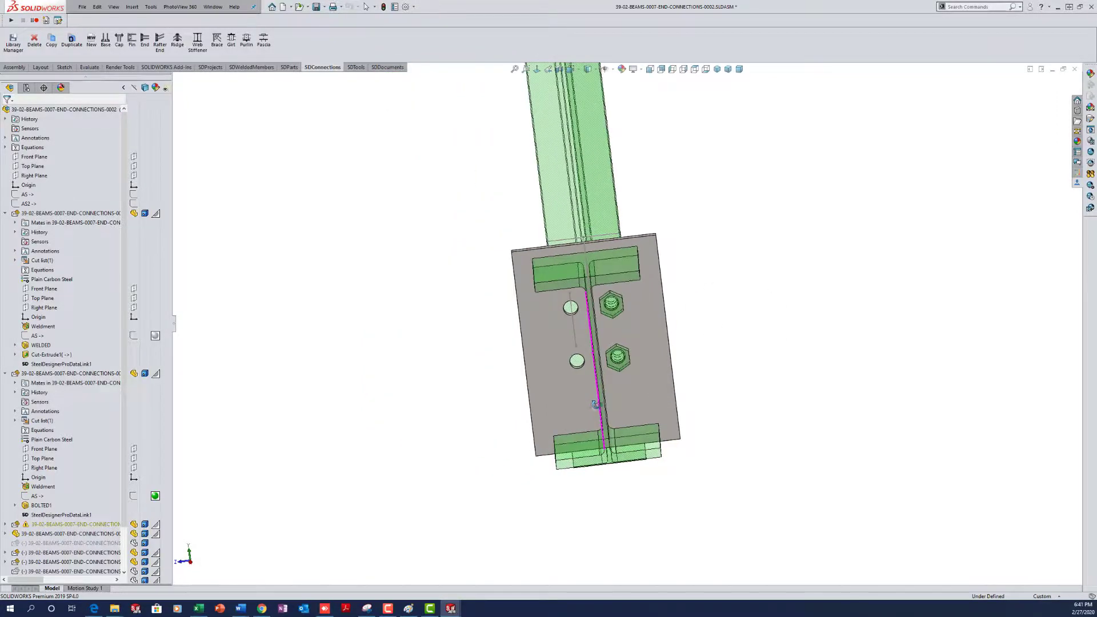
pyautogui.hotkey('ctrl', '7')
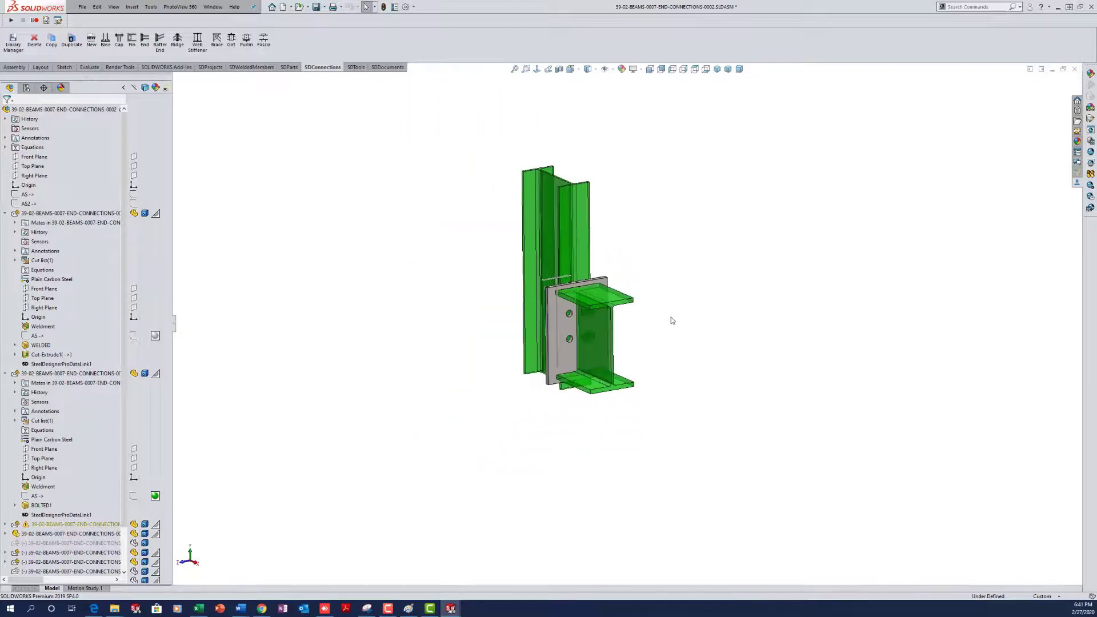
pyautogui.scroll(-3, 672, 321)
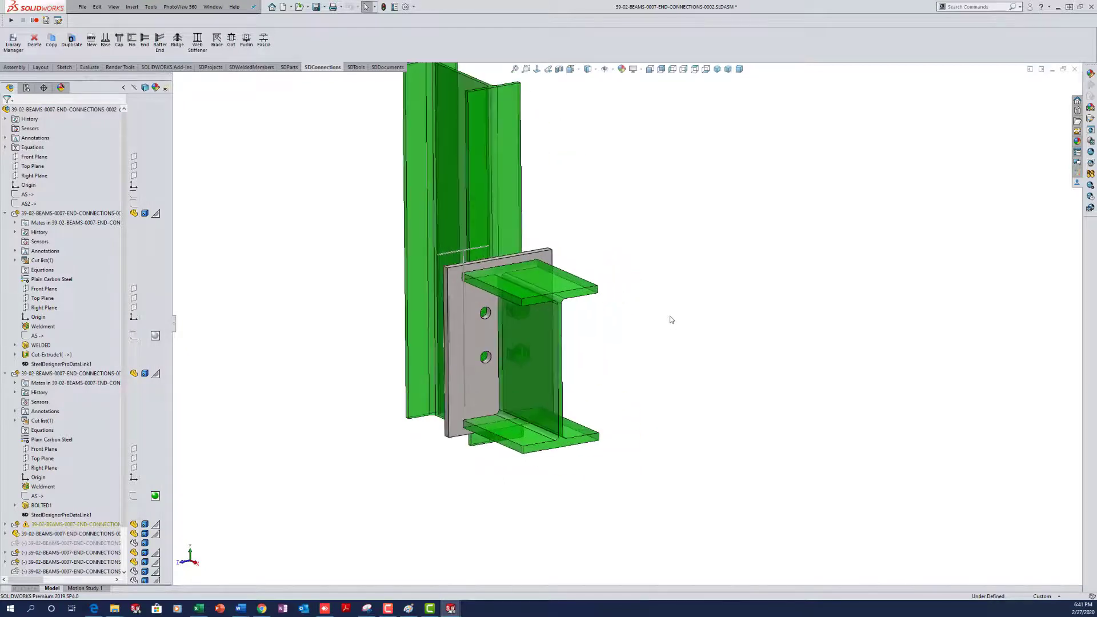
# Step: Unsuppress the first fastener component and delete all the other fastener components from the assembly
pyautogui.click(5, 375)
pyautogui.moveTo(174, 325); pyautogui.dragTo(289, 345)
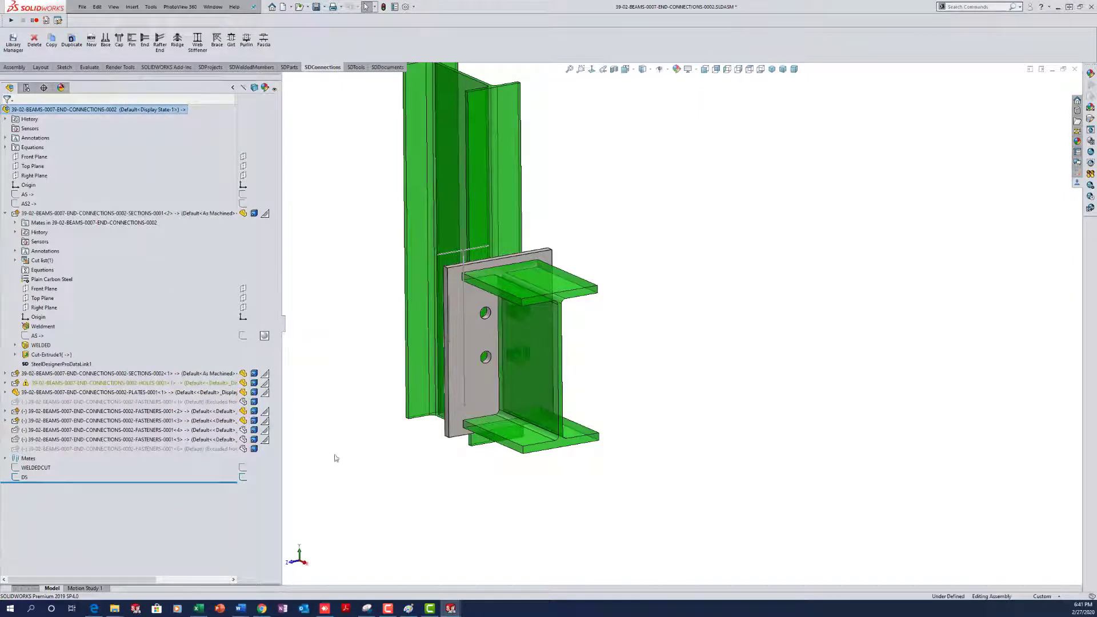
pyautogui.rightClick(96, 403)
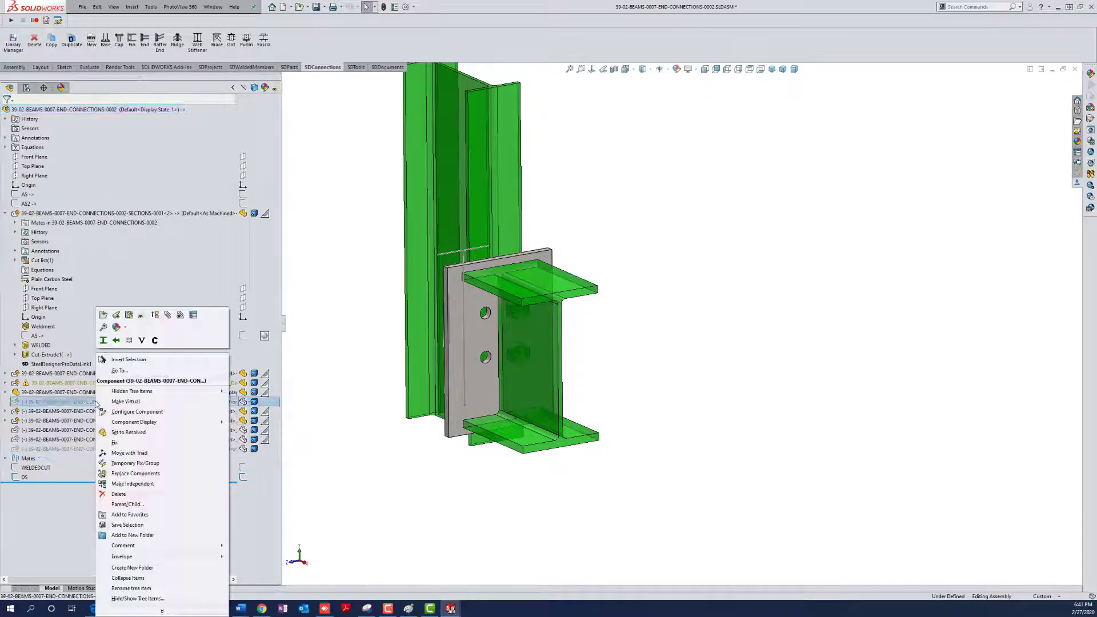
pyautogui.click(155, 316)
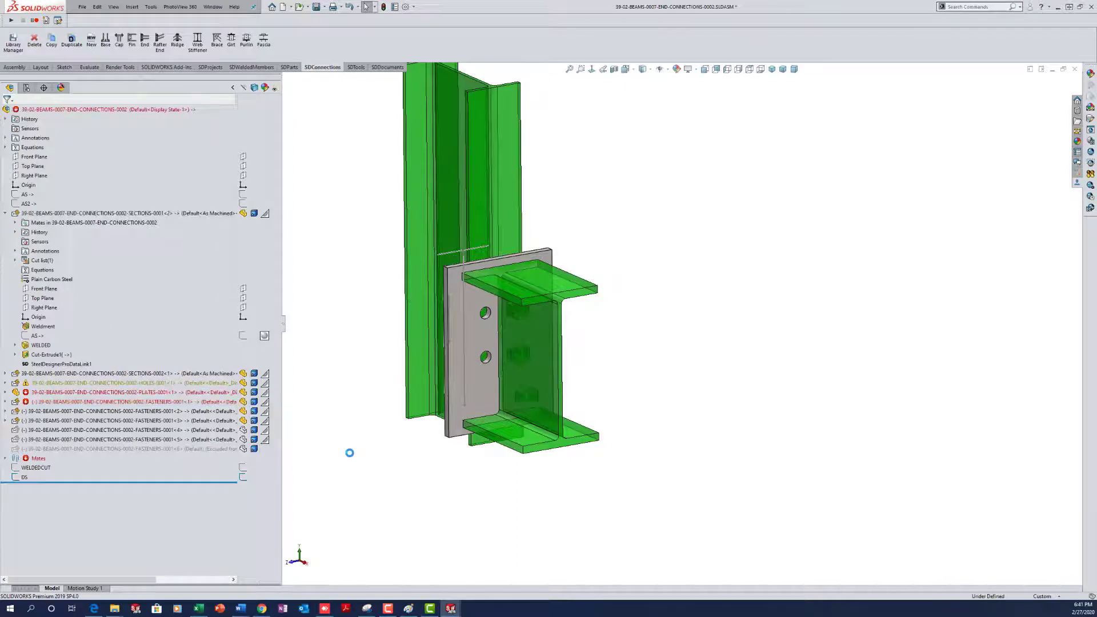
pyautogui.click(173, 412)
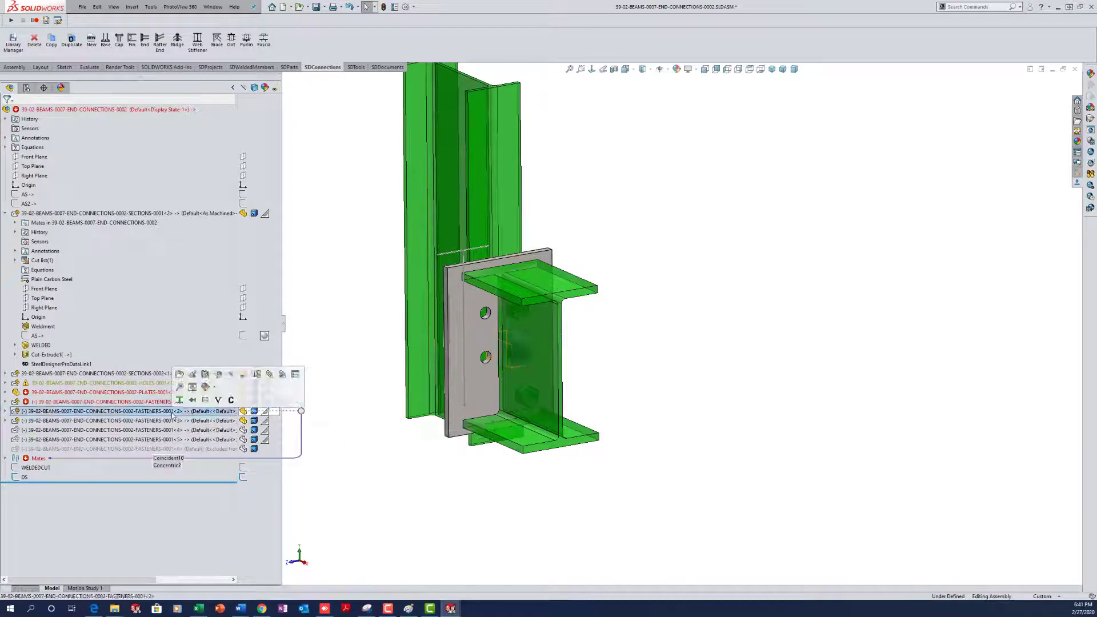
pyautogui.keyDown('shift'); pyautogui.click(170, 448); pyautogui.keyUp('shift')
pyautogui.press('Delete')
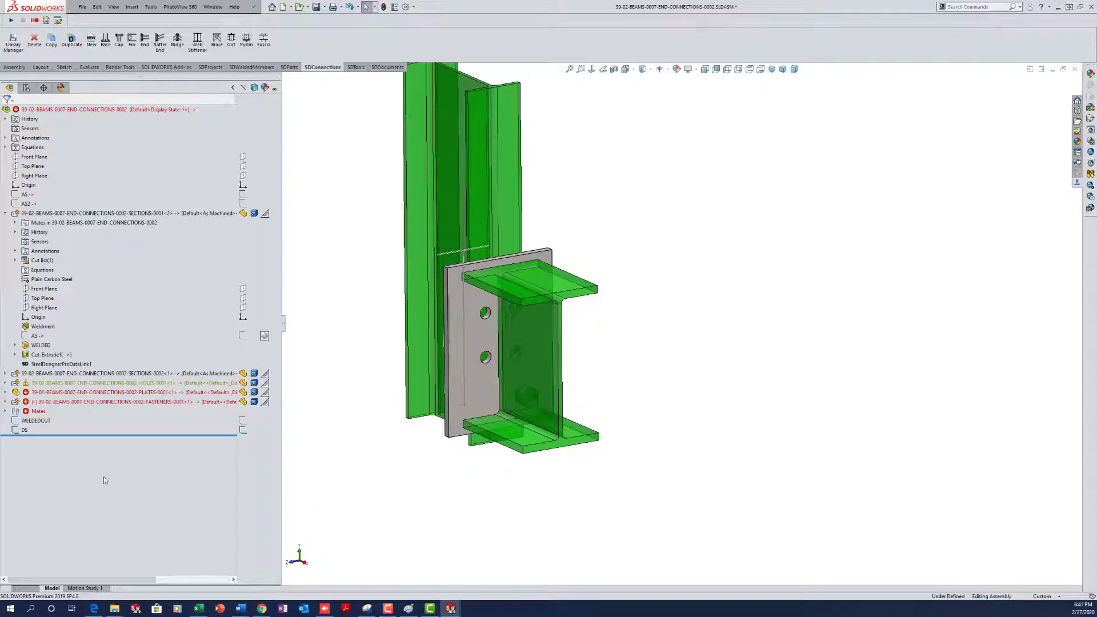
# Step: Repair the remaining fastener's concentric mate by selecting the end plate's upper hole on the near side of the web
pyautogui.click(5, 401)
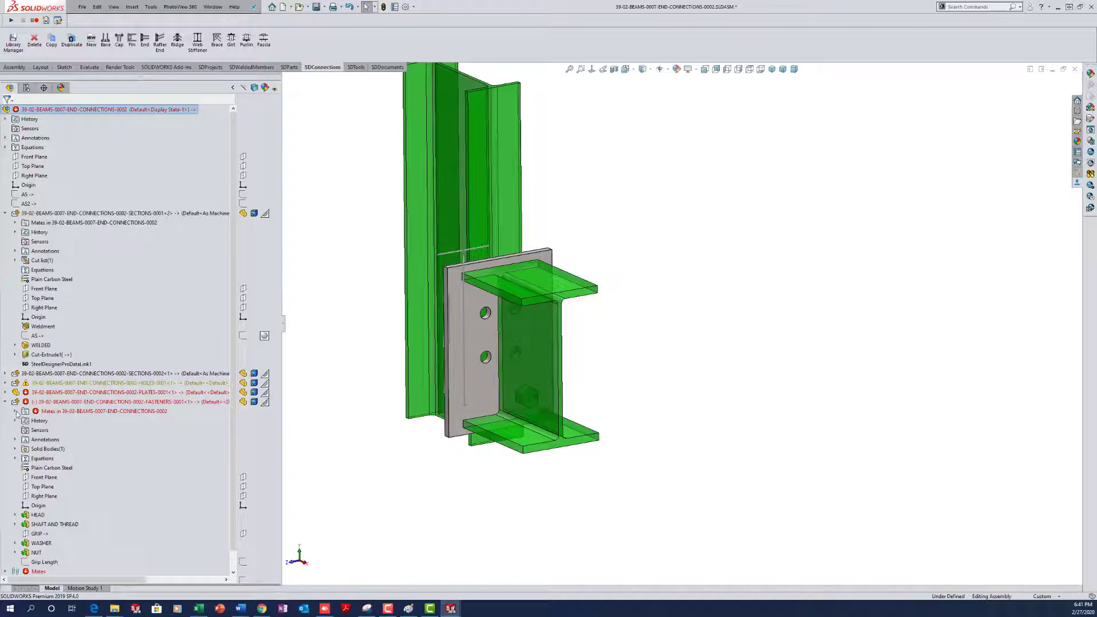
pyautogui.click(15, 411)
pyautogui.click(102, 430)
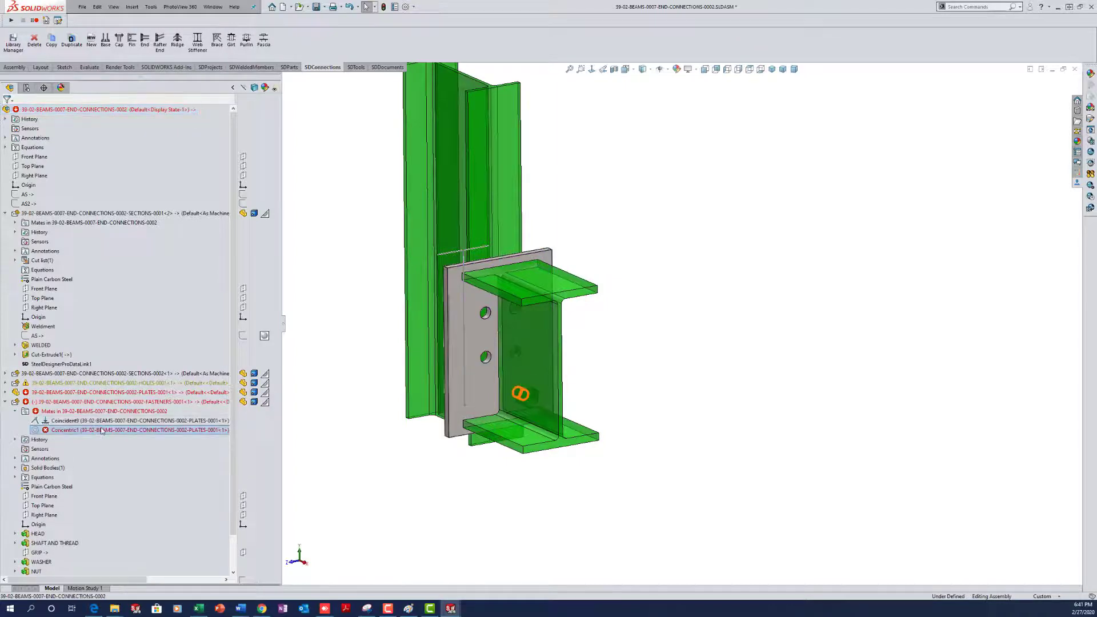
pyautogui.rightClick(102, 430)
pyautogui.click(109, 359)
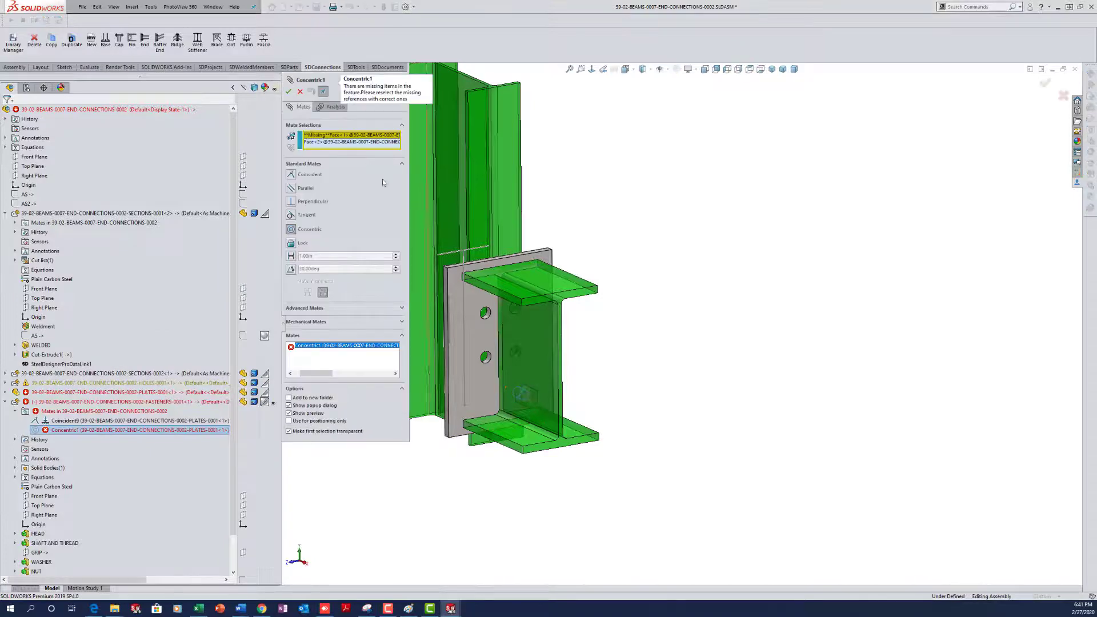
pyautogui.scroll(-8, 484, 313)
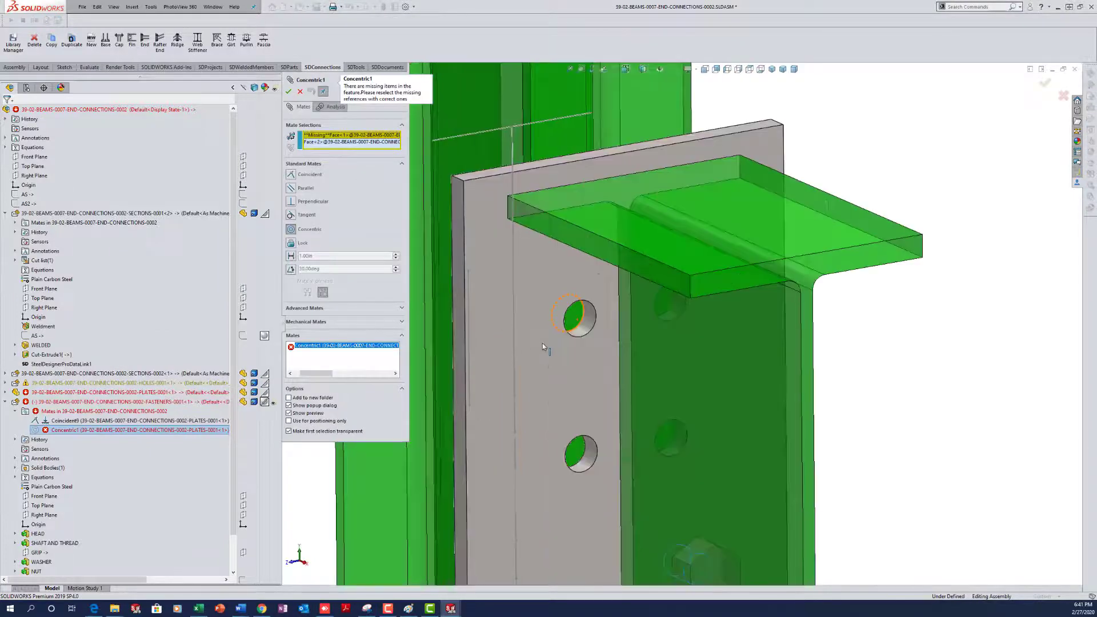
pyautogui.click(593, 320)
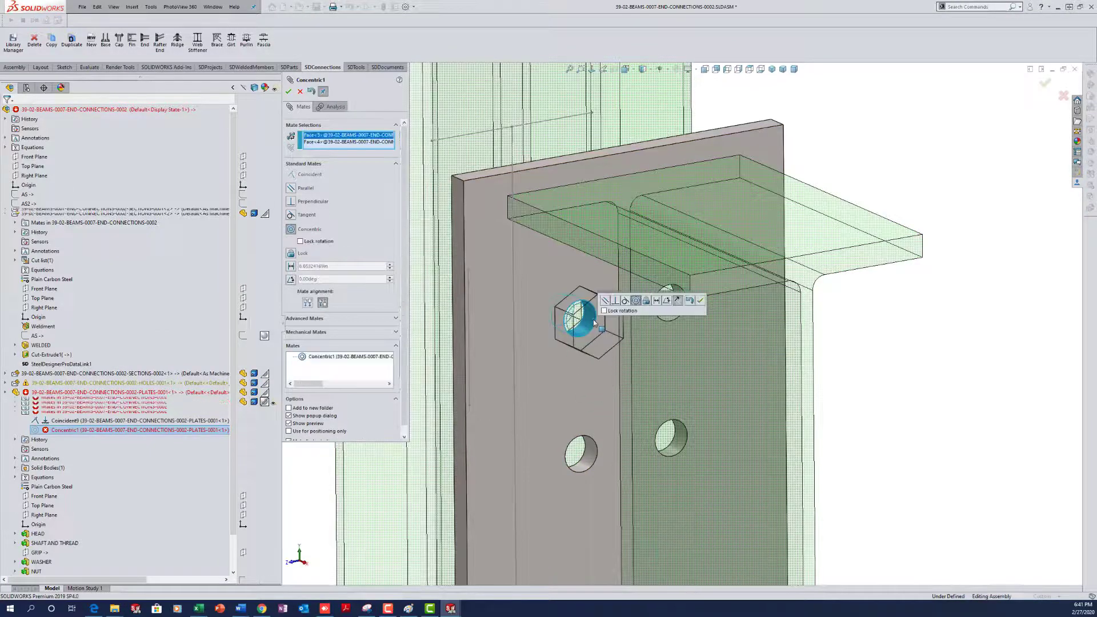
pyautogui.rightClick(593, 320)
pyautogui.click(289, 91)
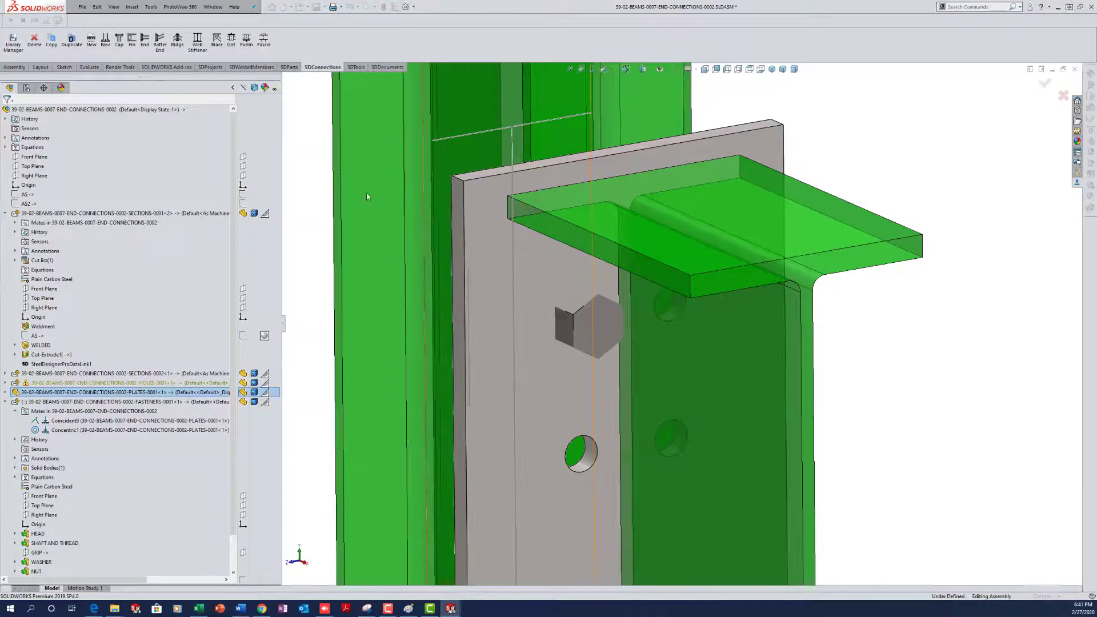
# Step: Copy the fastener with its mates, repeating the coincident reference and placing it concentric in the upper hole across the web
pyautogui.press('f')
pyautogui.moveTo(762, 374); pyautogui.dragTo(705, 372, button='middle')
pyautogui.click(562, 337)
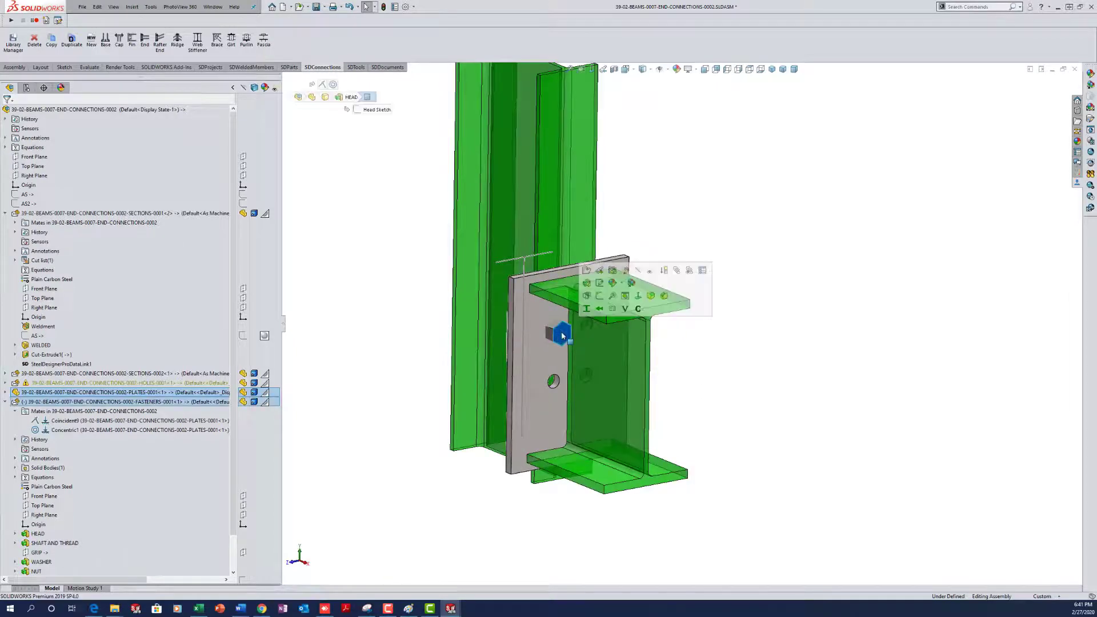
pyautogui.press('c')
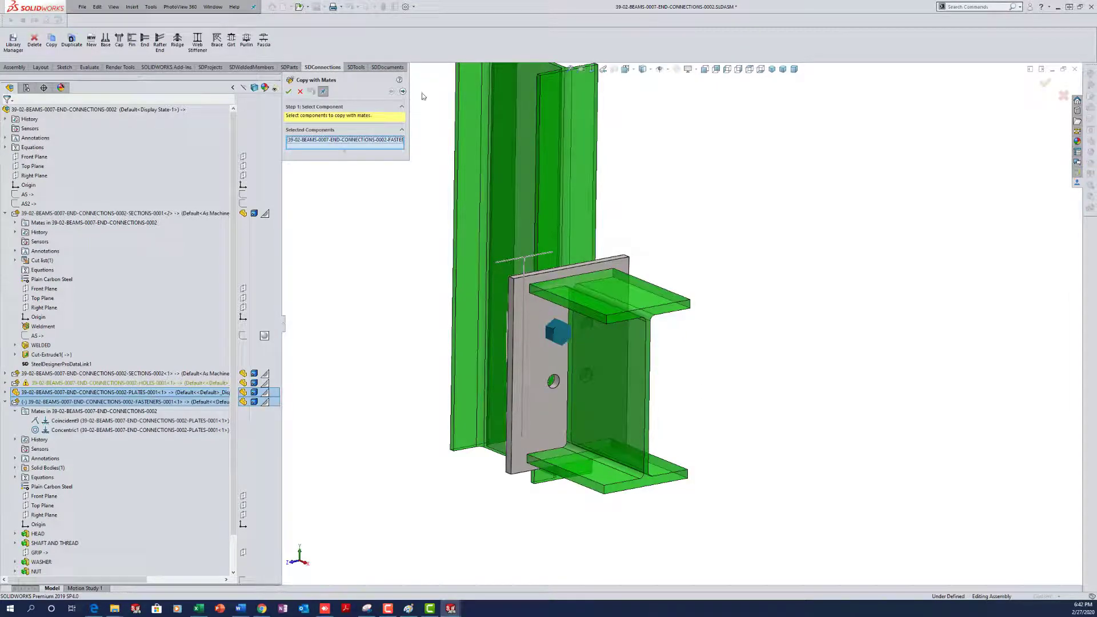
pyautogui.click(403, 92)
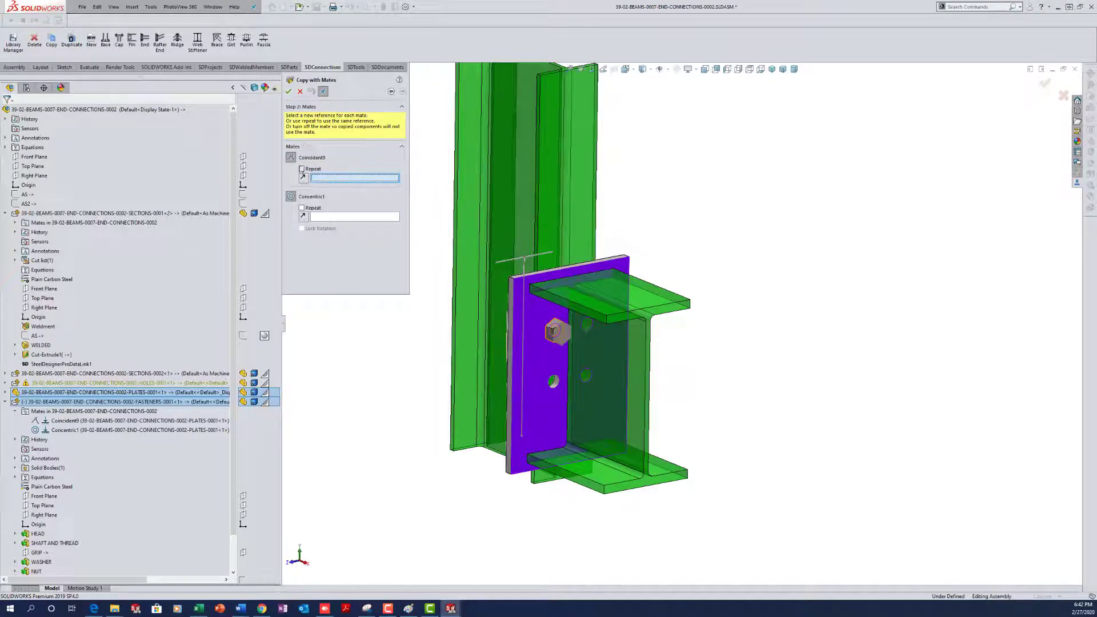
pyautogui.click(302, 170)
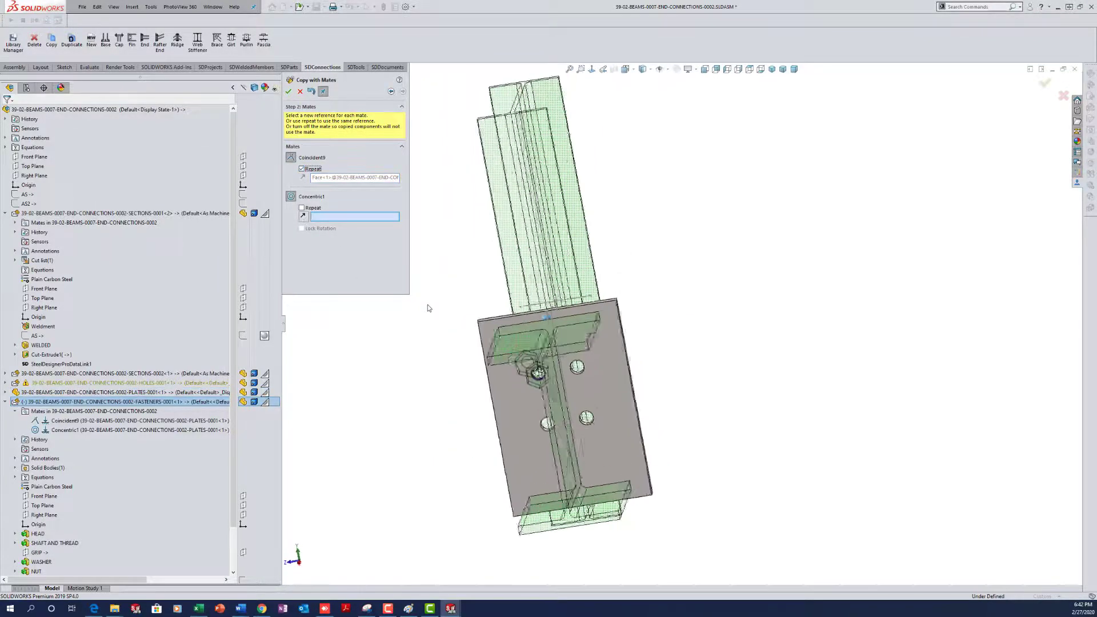
pyautogui.scroll(-5, 591, 381)
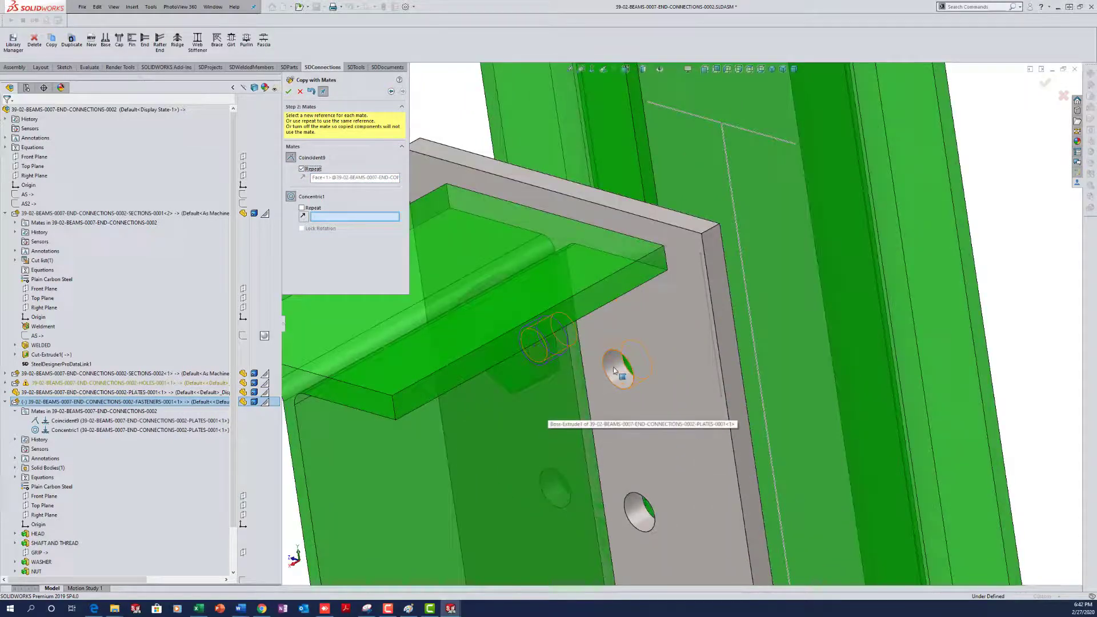
pyautogui.click(614, 370)
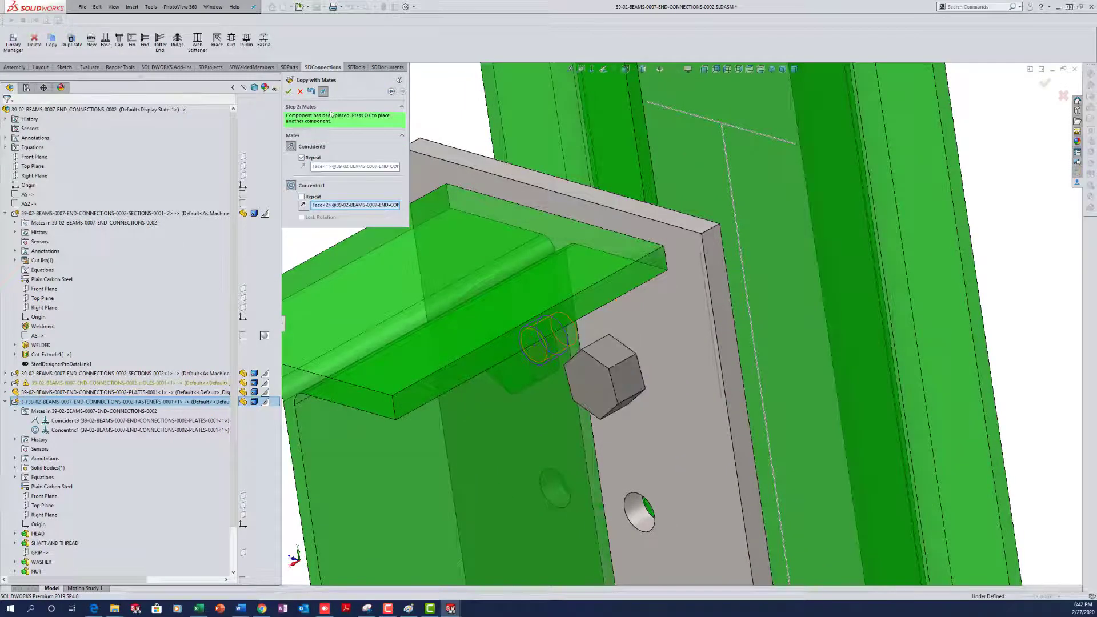
pyautogui.click(289, 92)
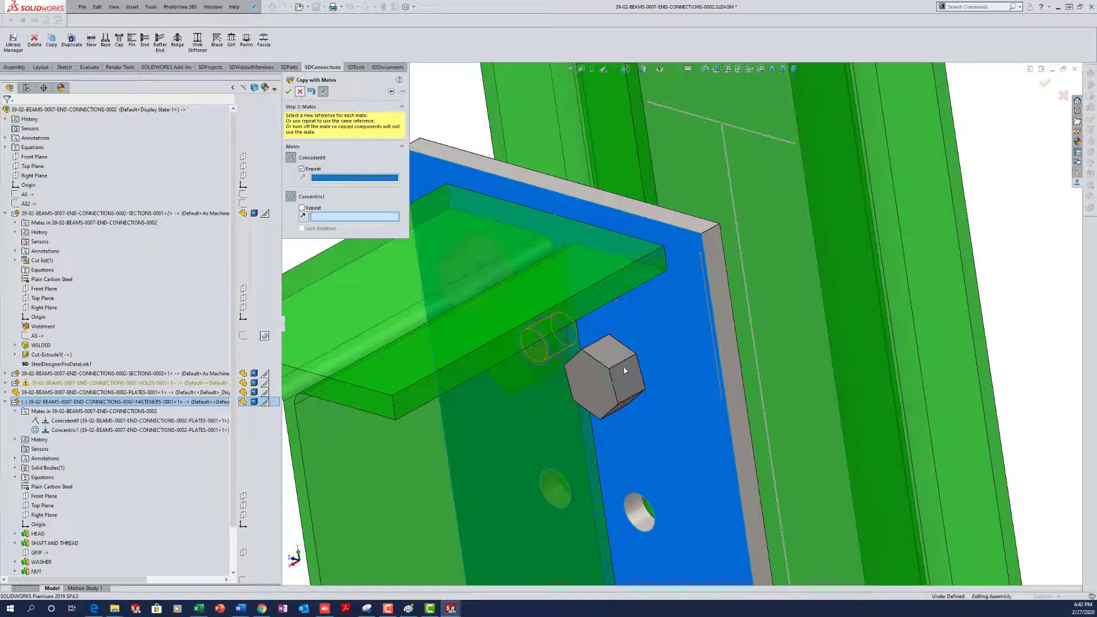
# Step: Check the copied fastener's placement and review its component properties
pyautogui.scroll(5, 624, 371)
pyautogui.moveTo(594, 365); pyautogui.dragTo(816, 333, button='middle')
pyautogui.scroll(-4, 743, 325)
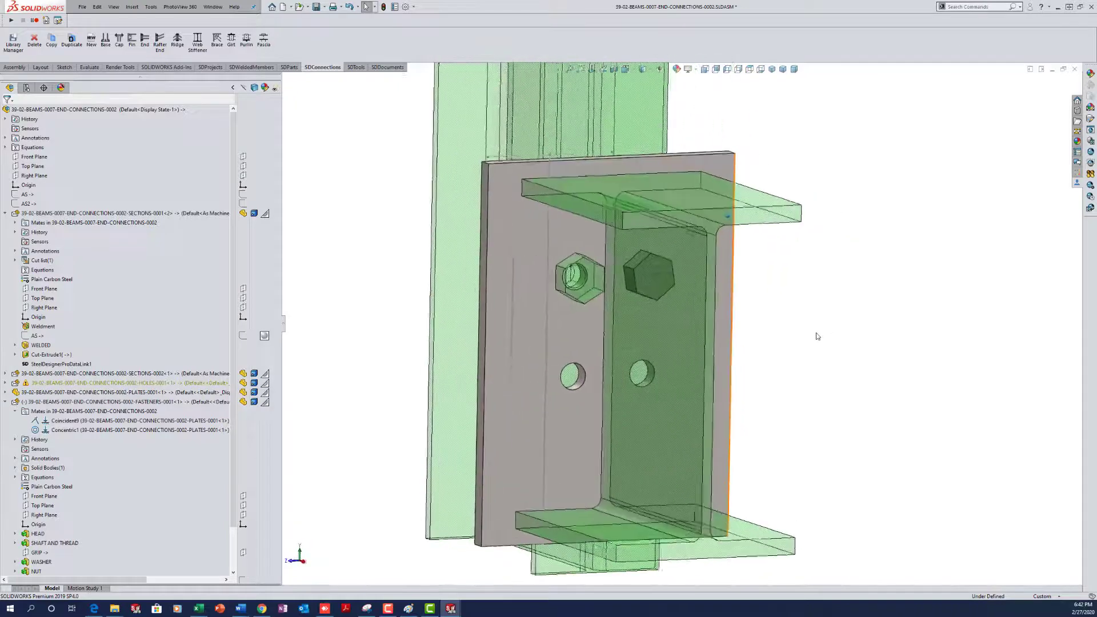
pyautogui.scroll(3, 783, 324)
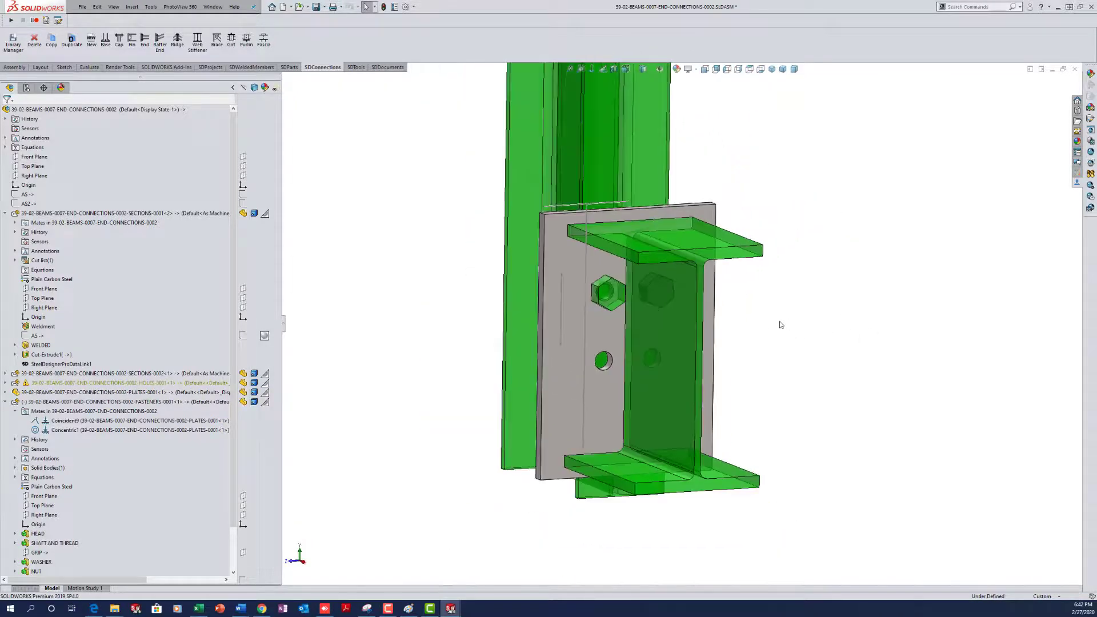
pyautogui.click(5, 401)
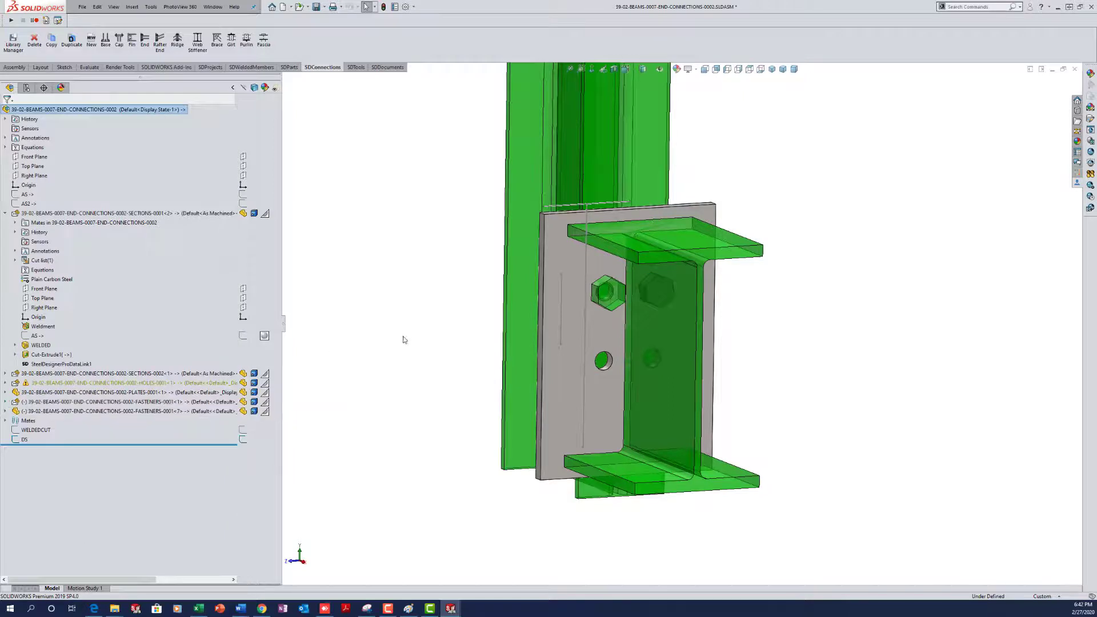
pyautogui.rightClick(202, 412)
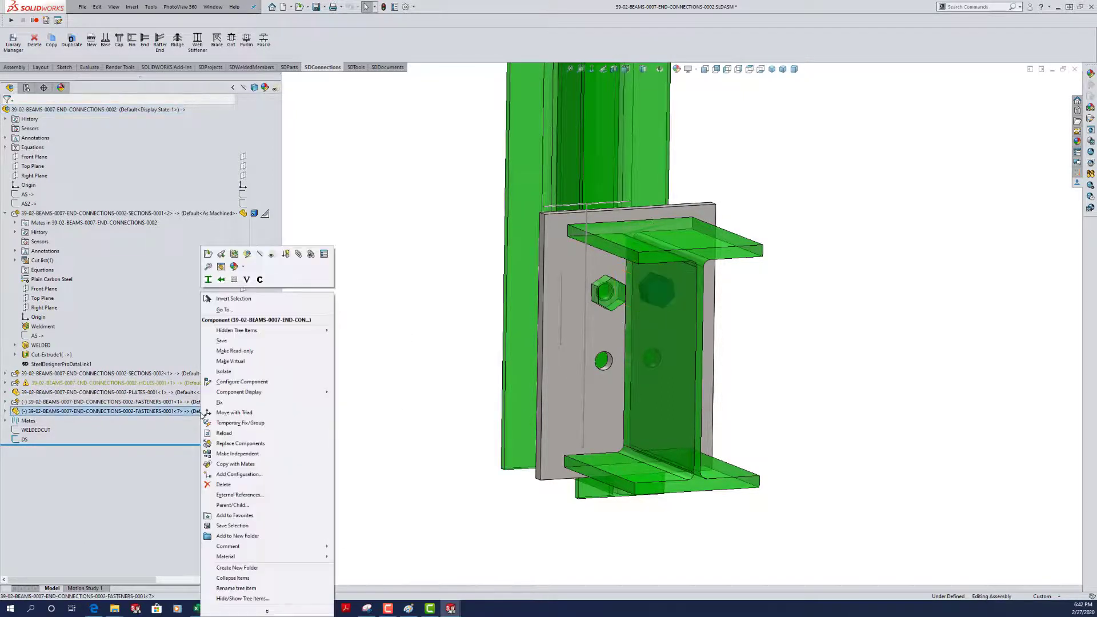
pyautogui.click(324, 254)
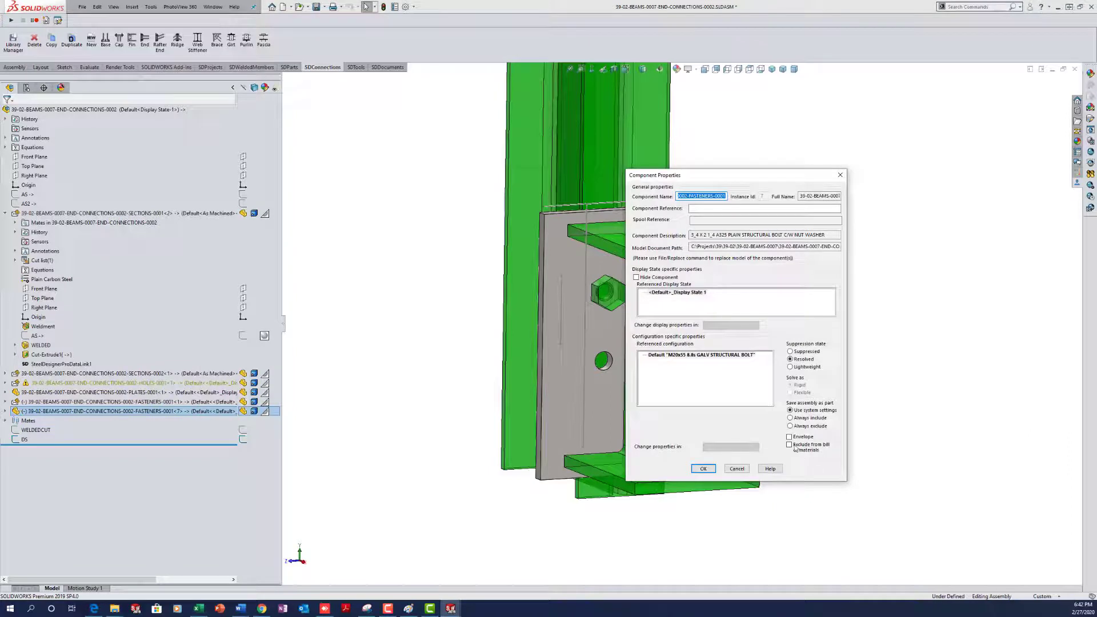
pyautogui.click(703, 468)
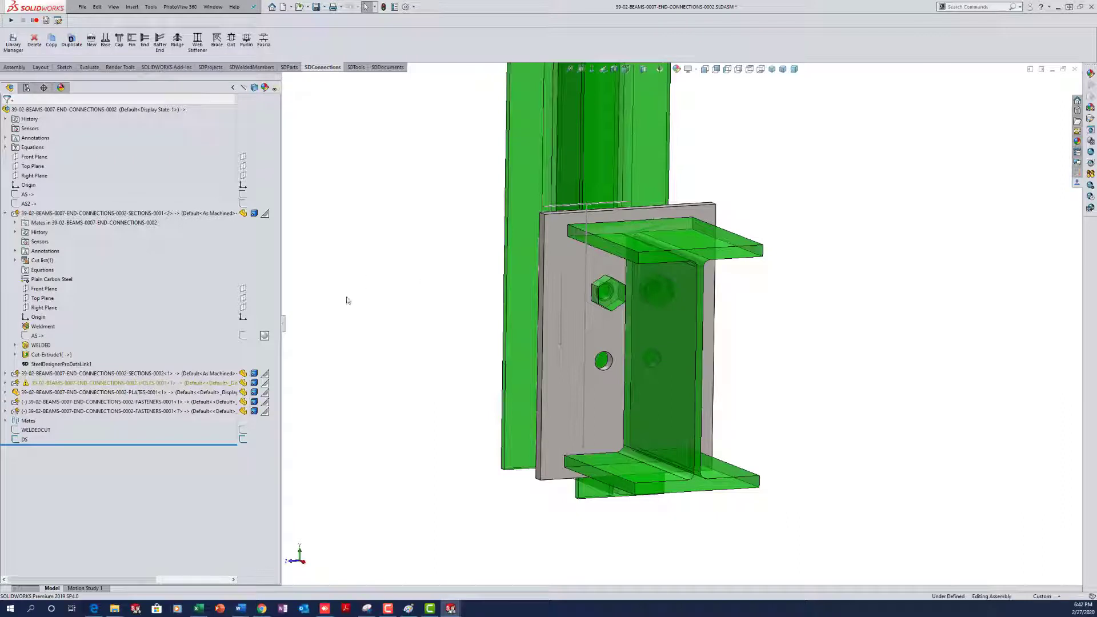
# Step: Create a linear component pattern of both fasteners along the end plate's vertical edge with 4 instances
pyautogui.click(376, 274)
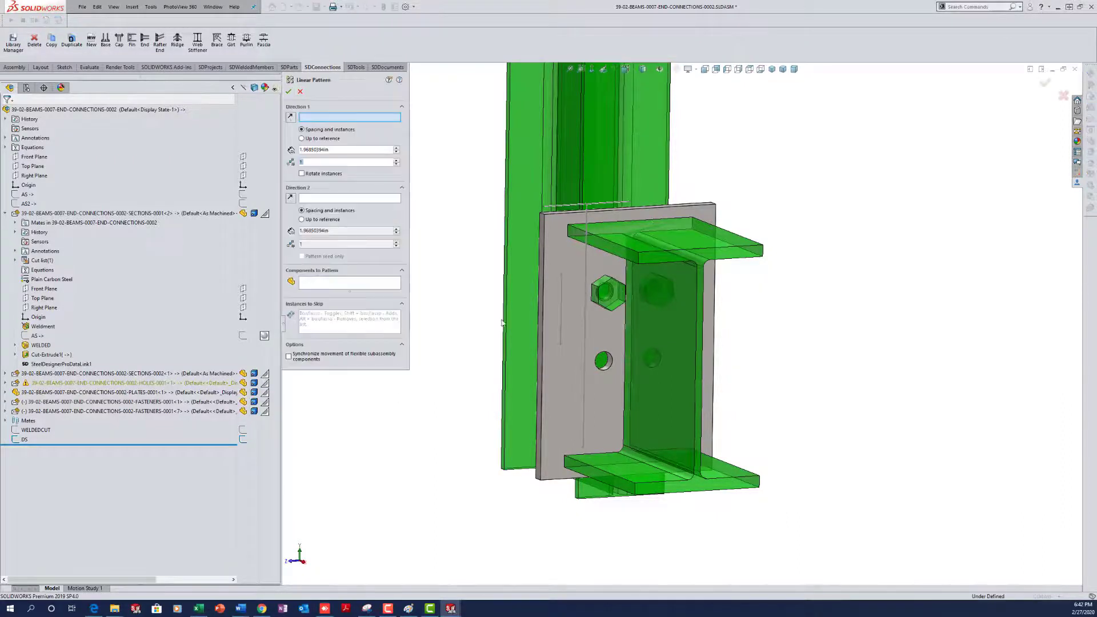
pyautogui.click(544, 323)
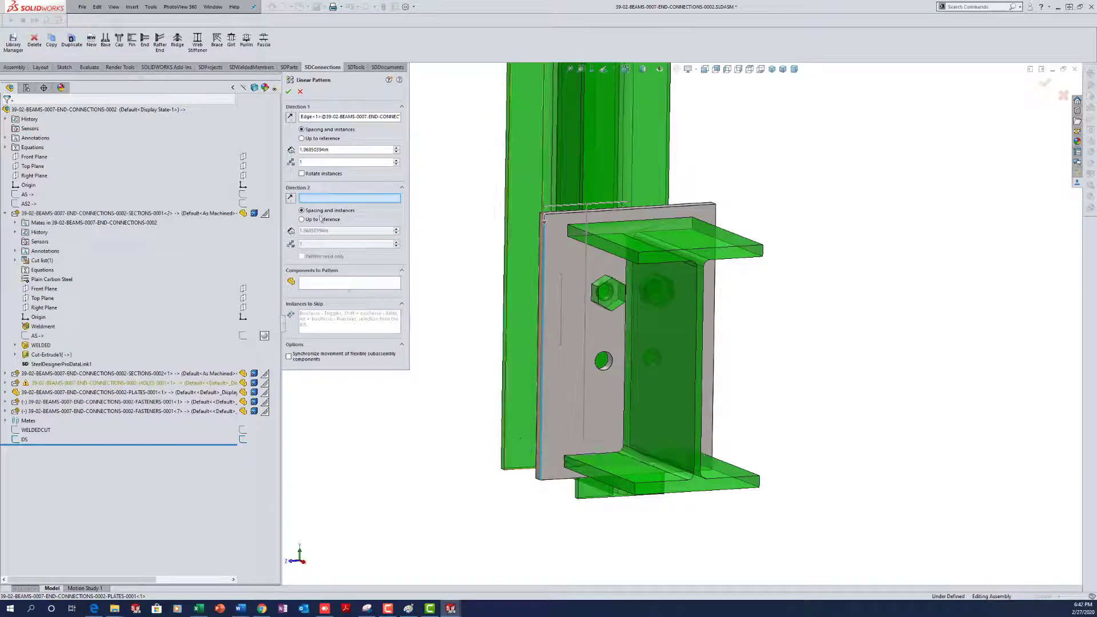
pyautogui.click(396, 160)
pyautogui.click(307, 286)
pyautogui.click(619, 294)
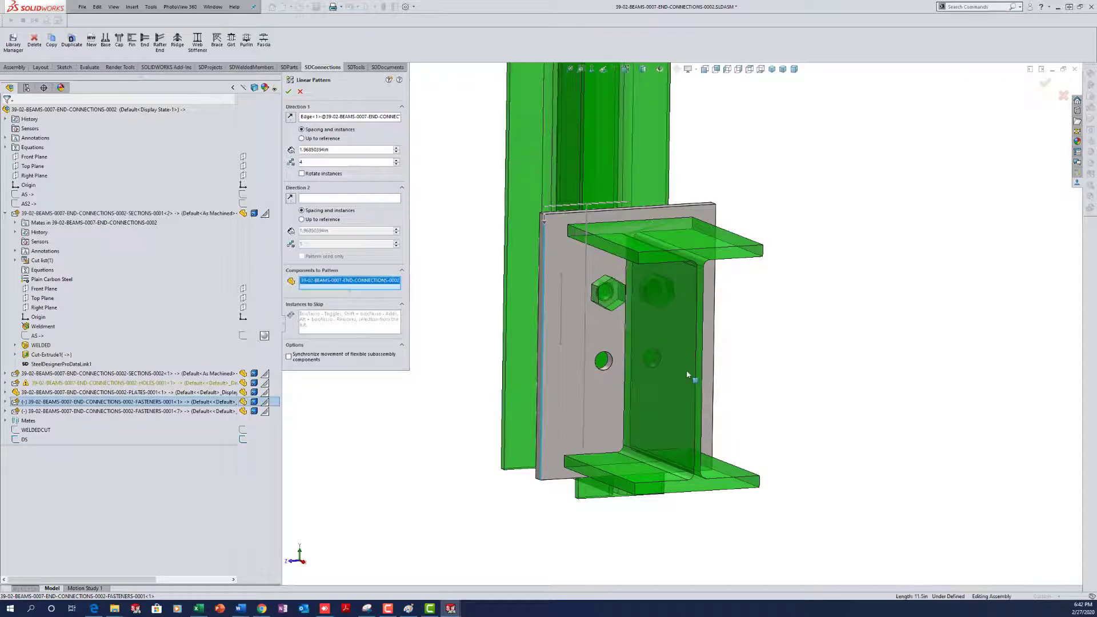
pyautogui.moveTo(618, 294); pyautogui.dragTo(687, 407, button='middle')
pyautogui.click(703, 322)
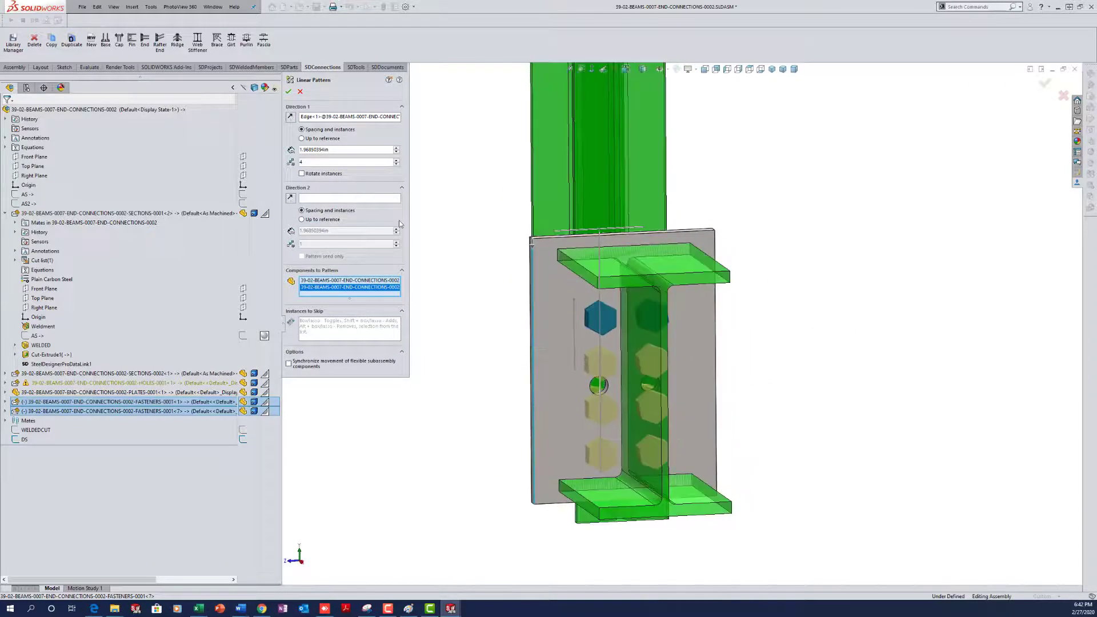
pyautogui.click(288, 93)
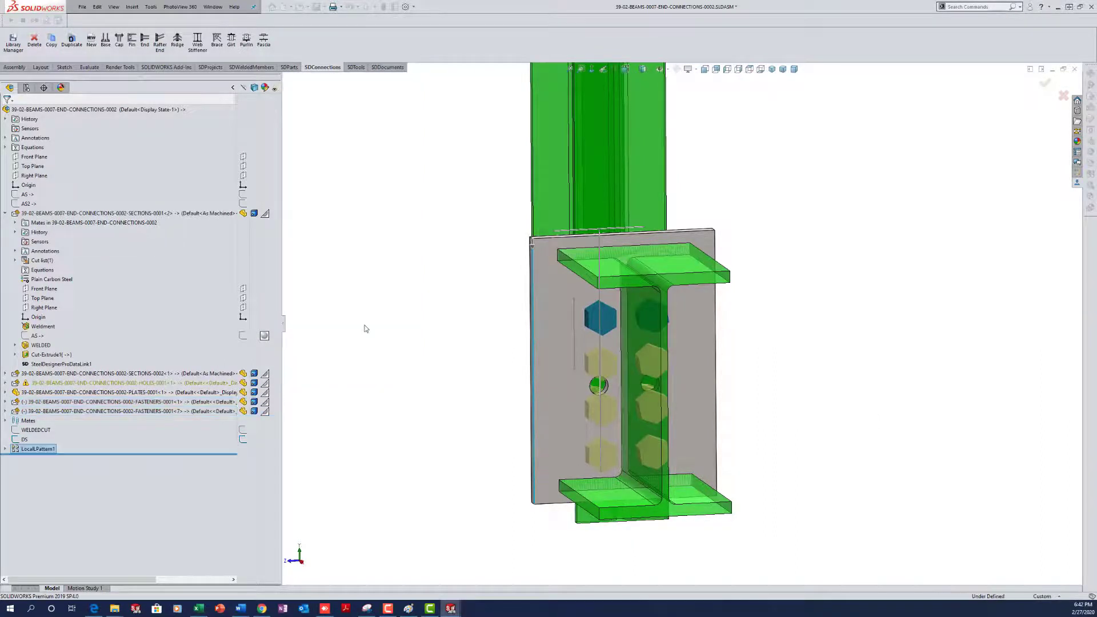
# Step: Rename the new linear component pattern as Fastener Pattern
pyautogui.click(45, 452)
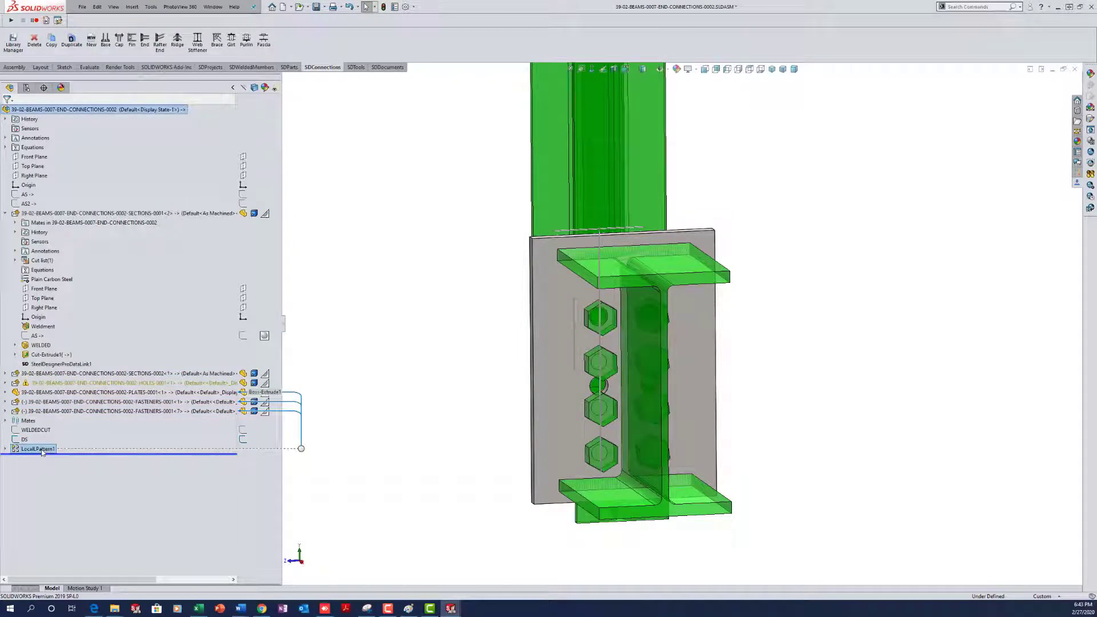
pyautogui.press('F2')
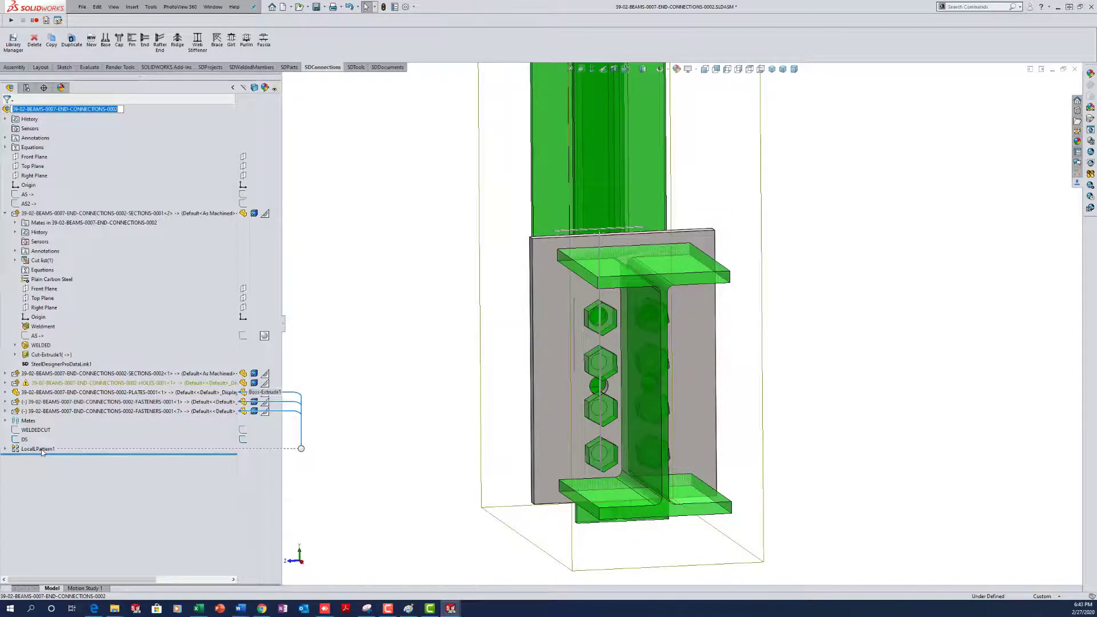
pyautogui.click(37, 449)
pyautogui.press('F2')
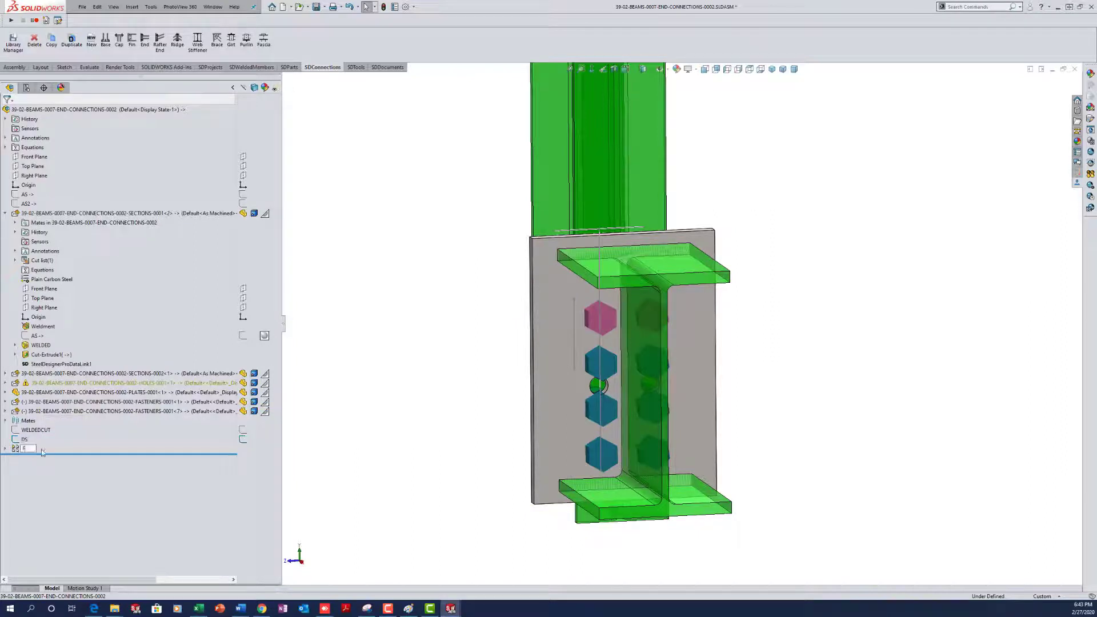
pyautogui.write('Fasteners')
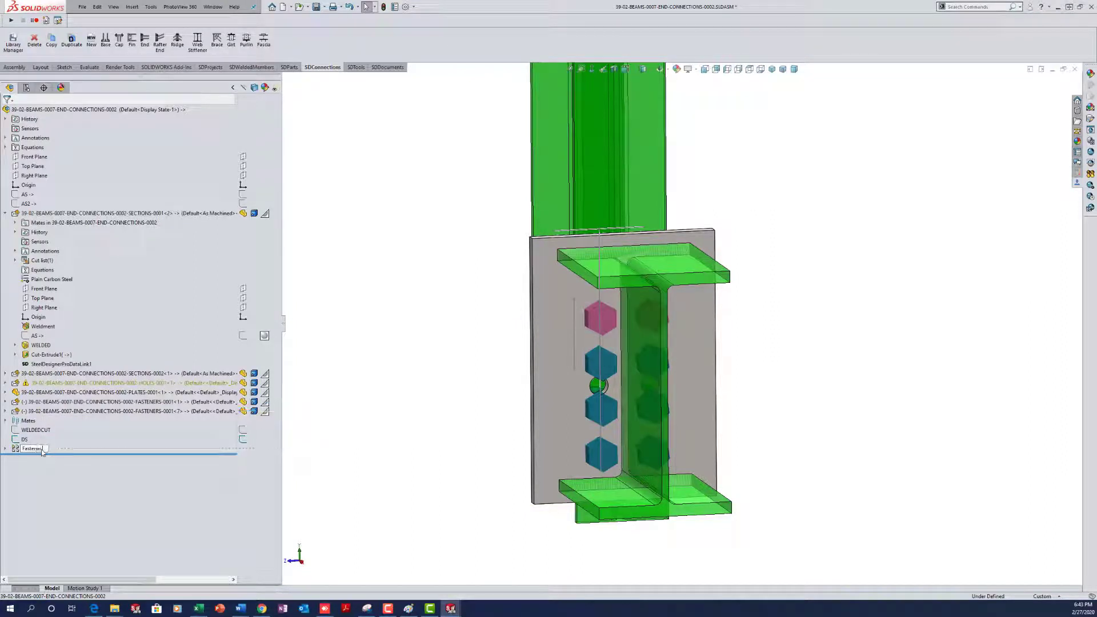
pyautogui.write(' Pa')
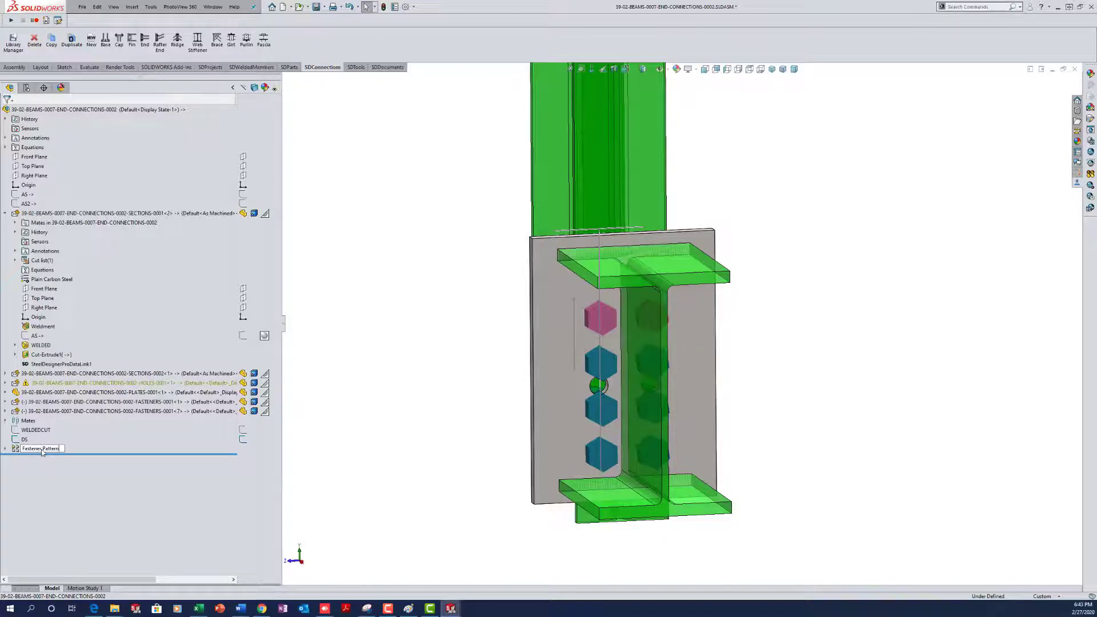
pyautogui.write('ttern')
pyautogui.press('Return')
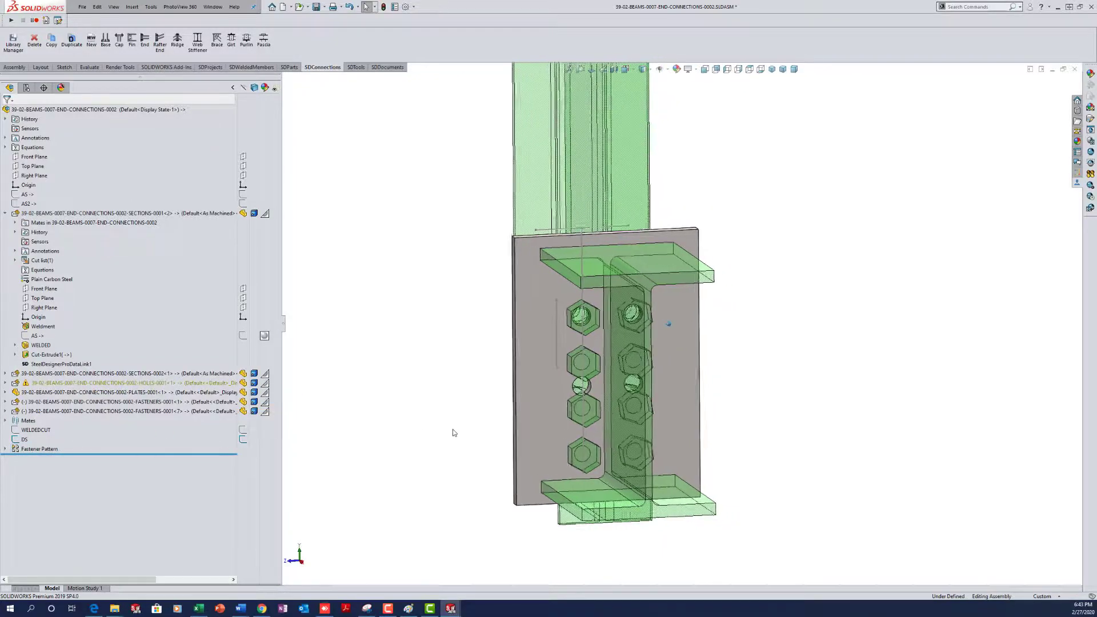
pyautogui.doubleClick(41, 450)
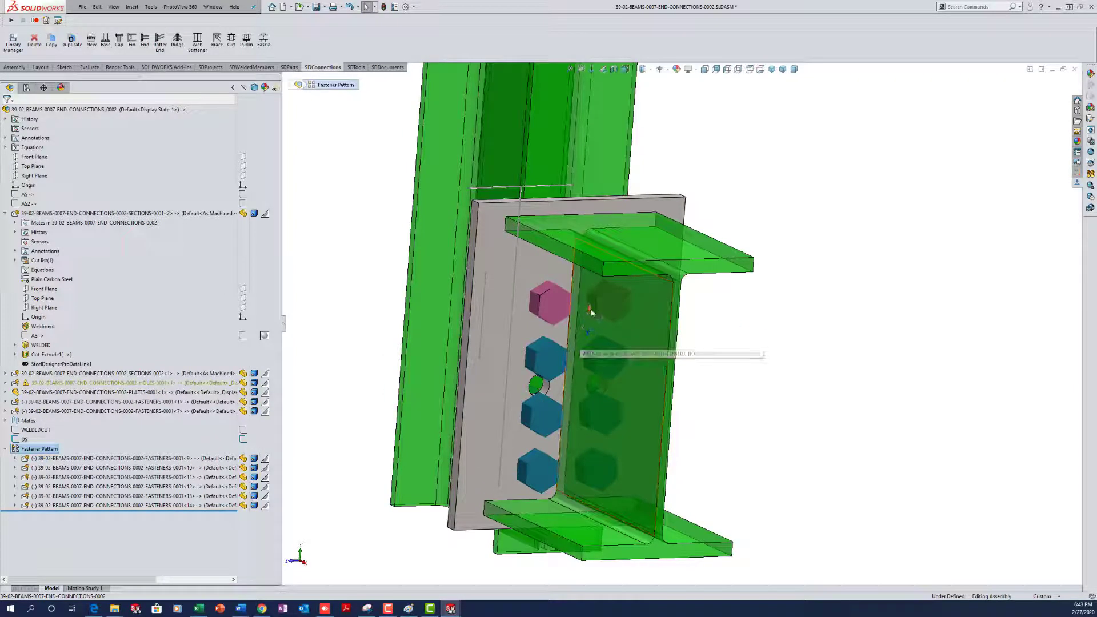
pyautogui.doubleClick(590, 311)
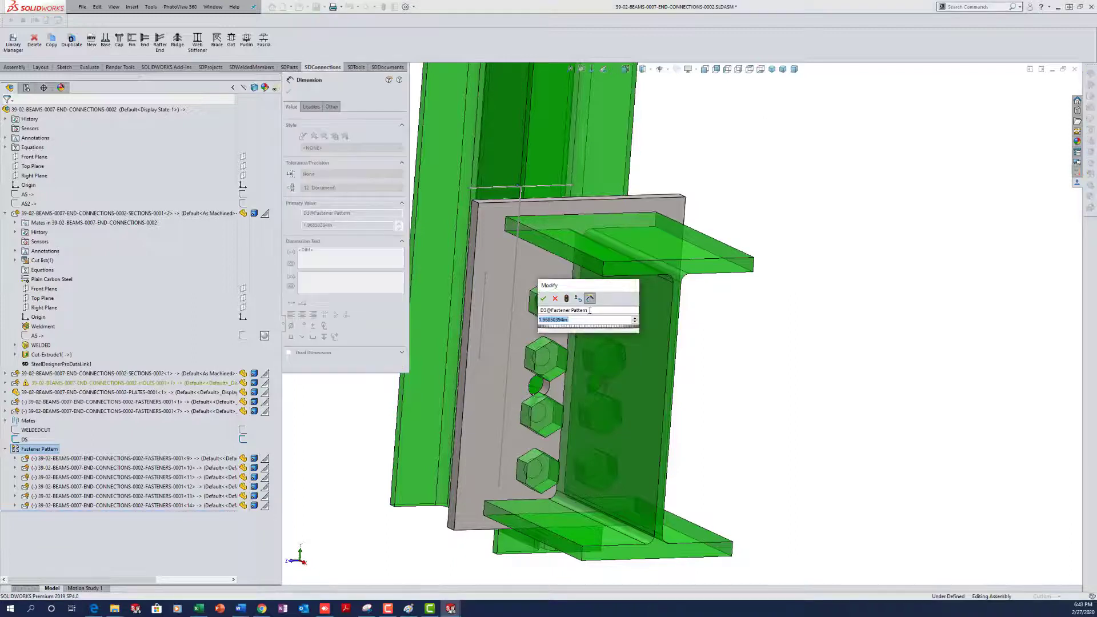
pyautogui.write('=')
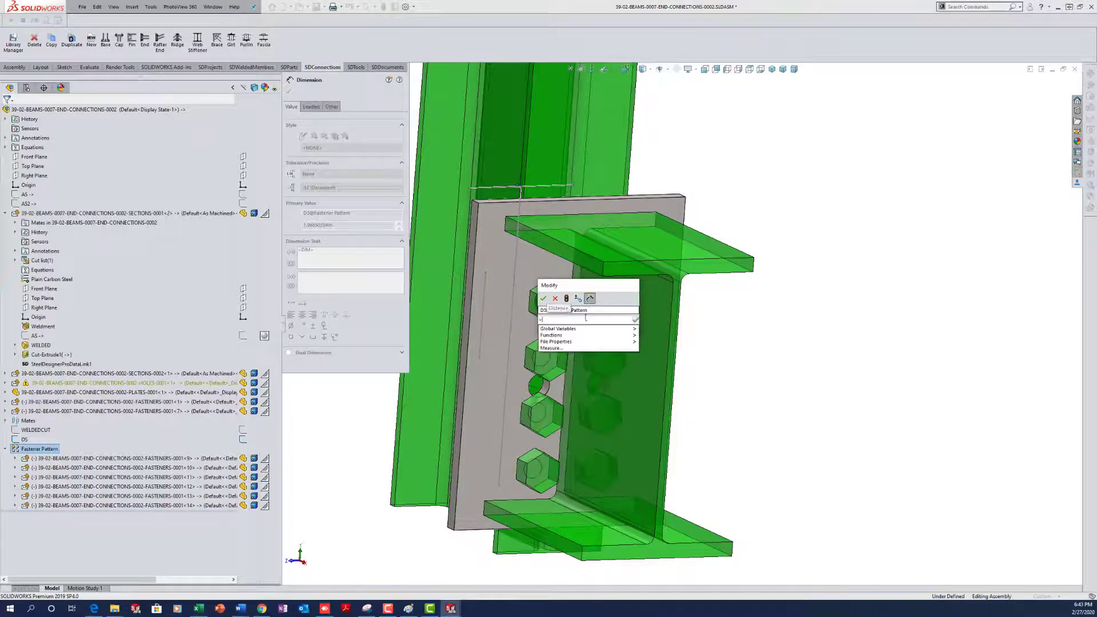
pyautogui.moveTo(600, 330)
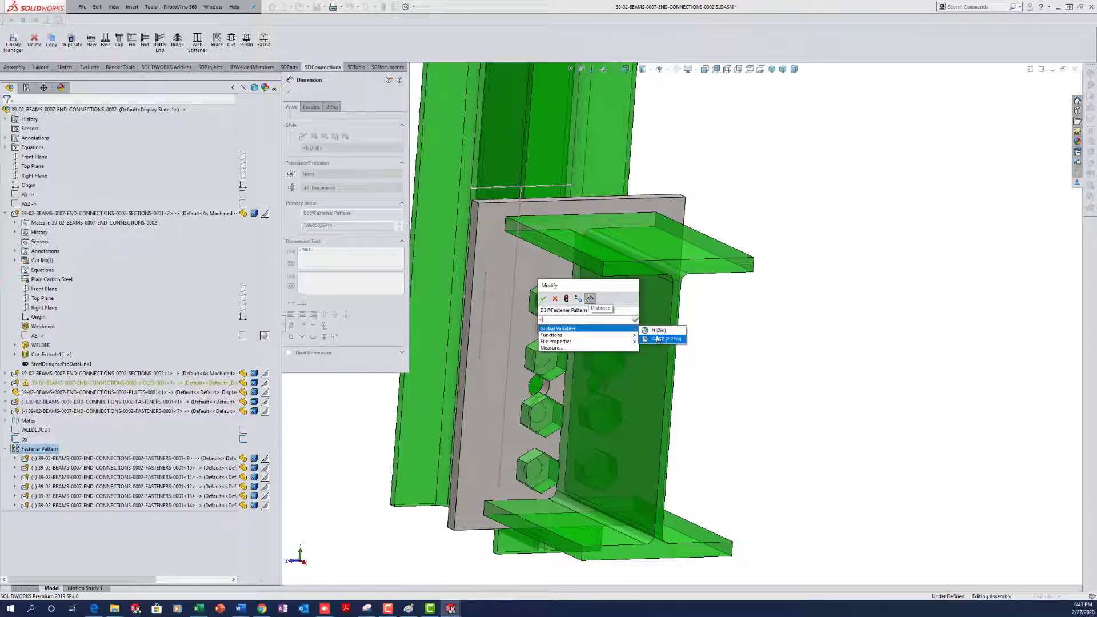
pyautogui.click(558, 300)
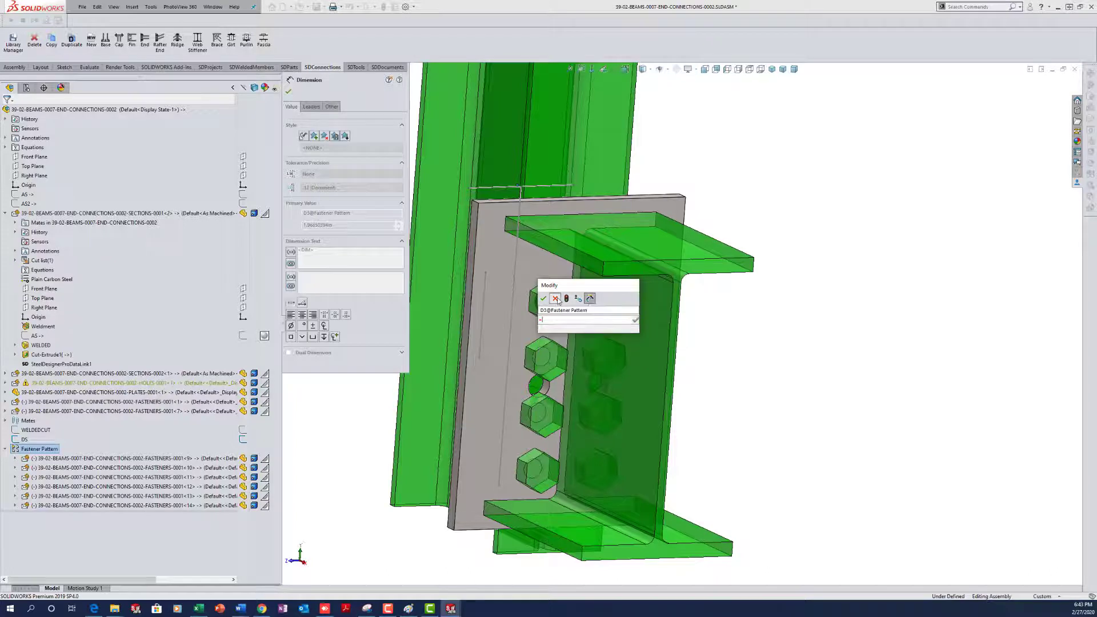
pyautogui.click(555, 298)
pyautogui.press('Escape')
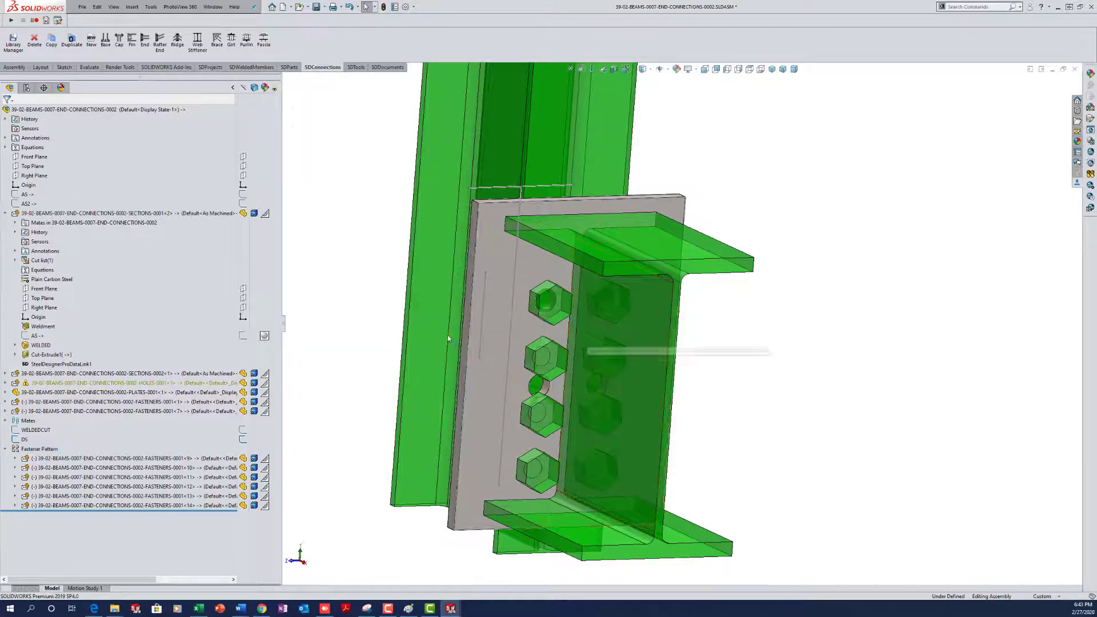
# Step: Link the Fastener Pattern's instance count to the global variable N
pyautogui.doubleClick(38, 449)
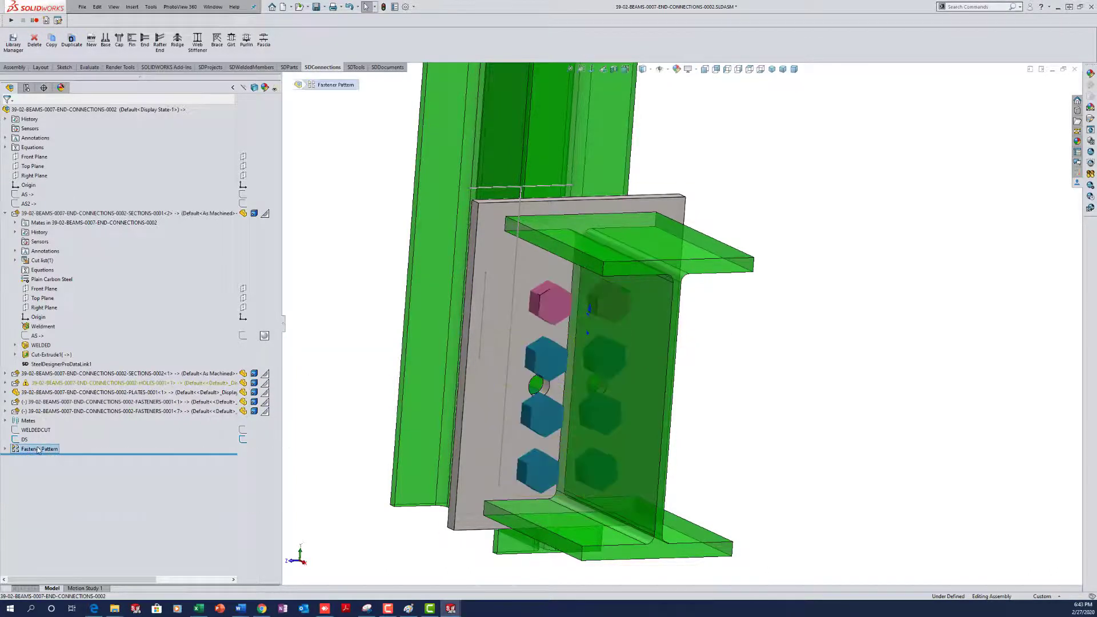
pyautogui.doubleClick(587, 333)
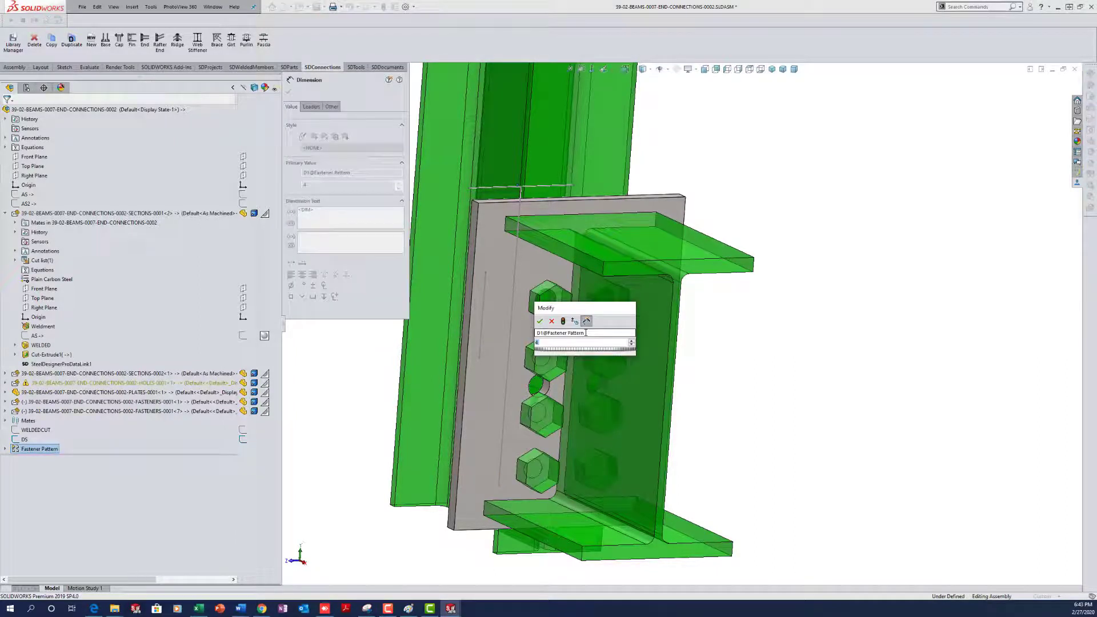
pyautogui.write('=')
pyautogui.moveTo(582, 351)
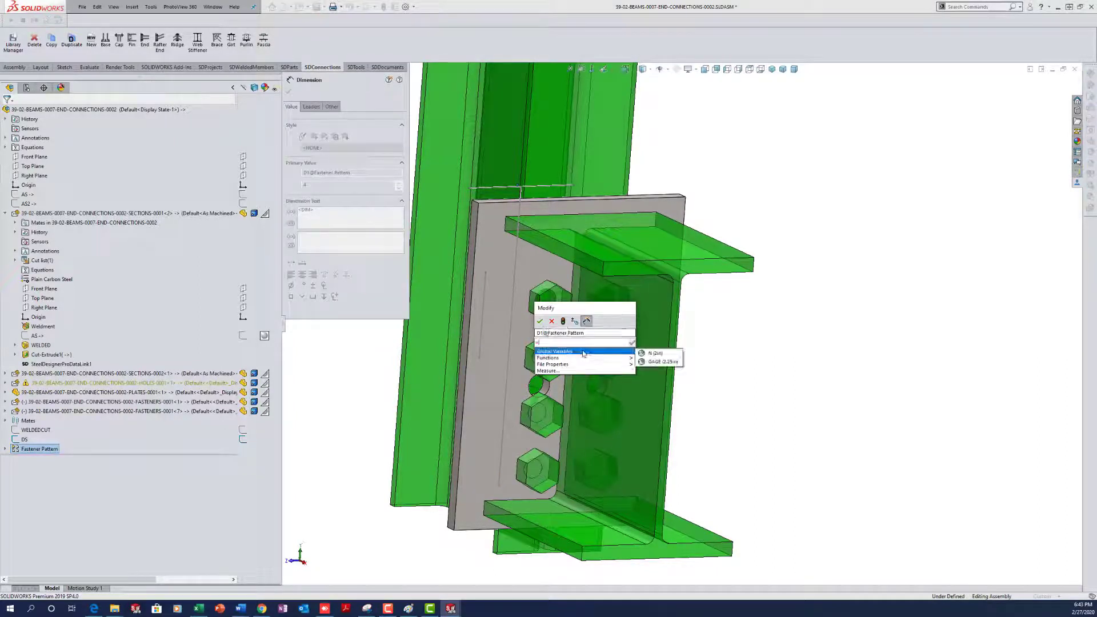
pyautogui.click(652, 353)
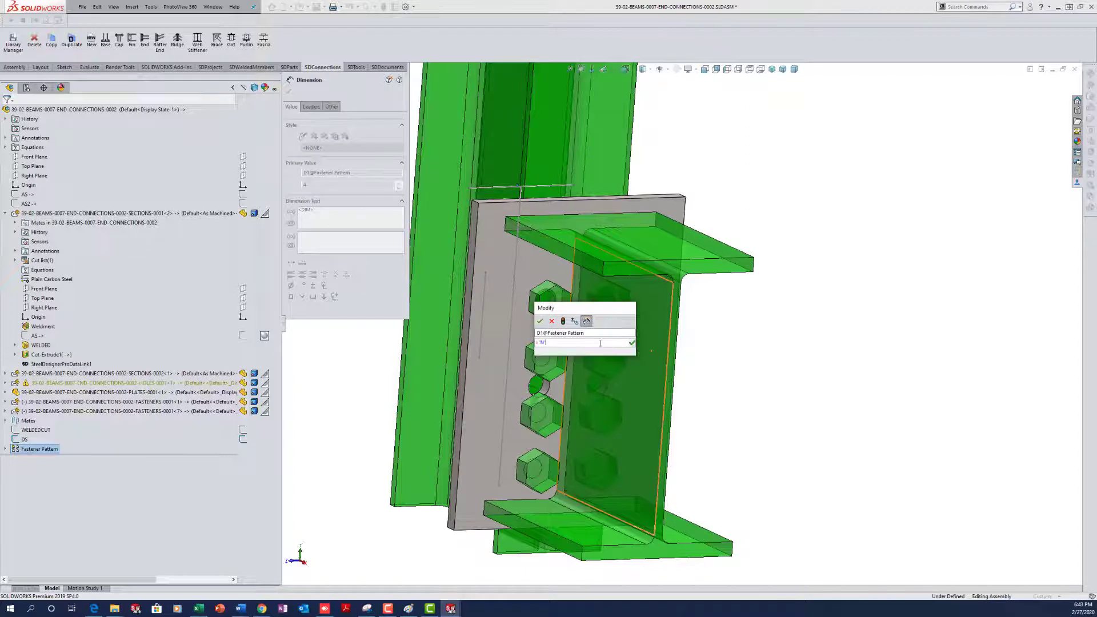
pyautogui.click(541, 322)
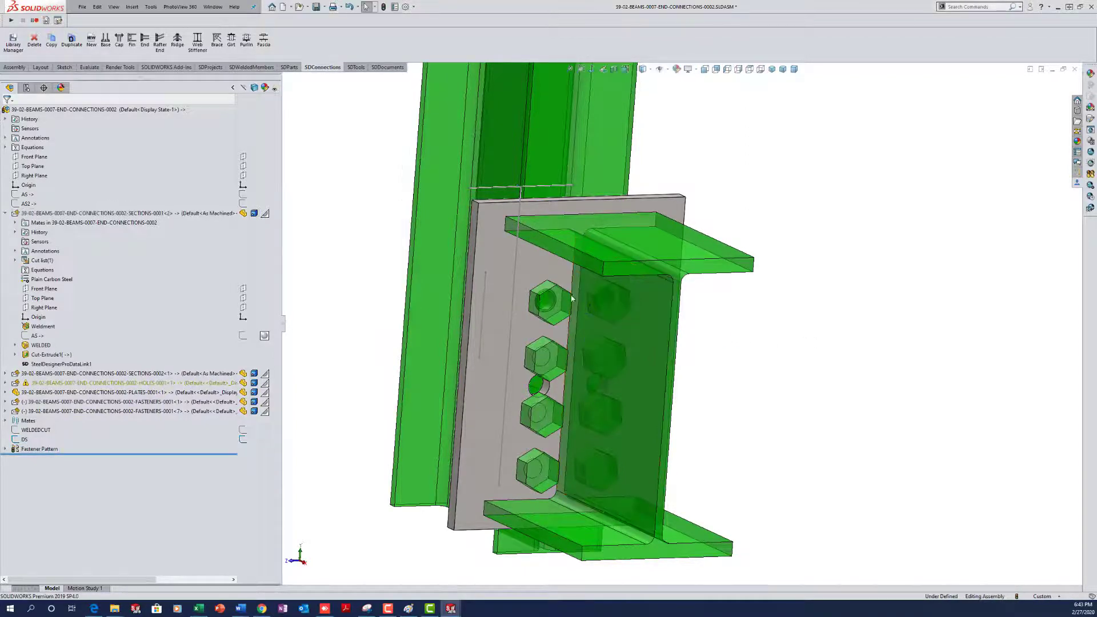
# Step: Add a global variable BS equal to the BS@DS dimension in the assembly equations, with the comment BOLT SPACING
pyautogui.rightClick(38, 147)
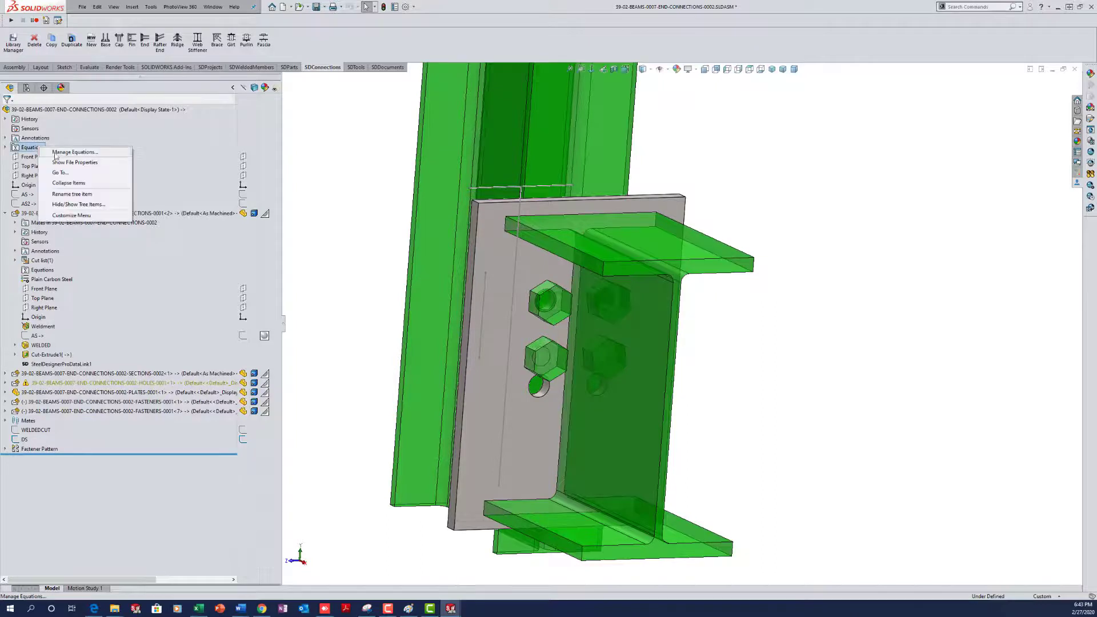
pyautogui.click(56, 154)
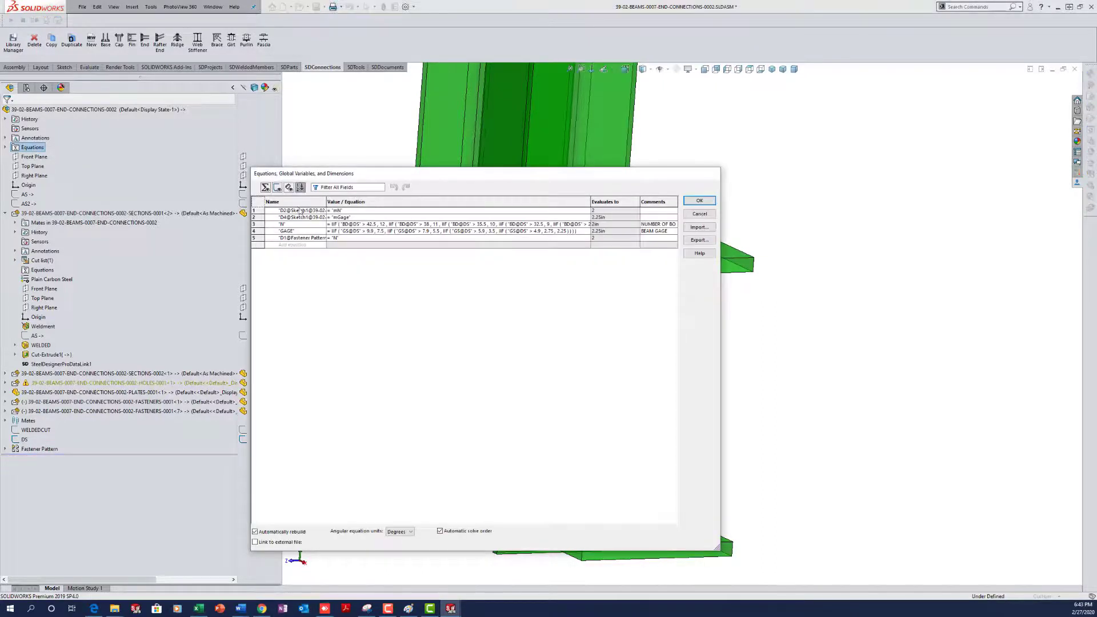
pyautogui.click(289, 187)
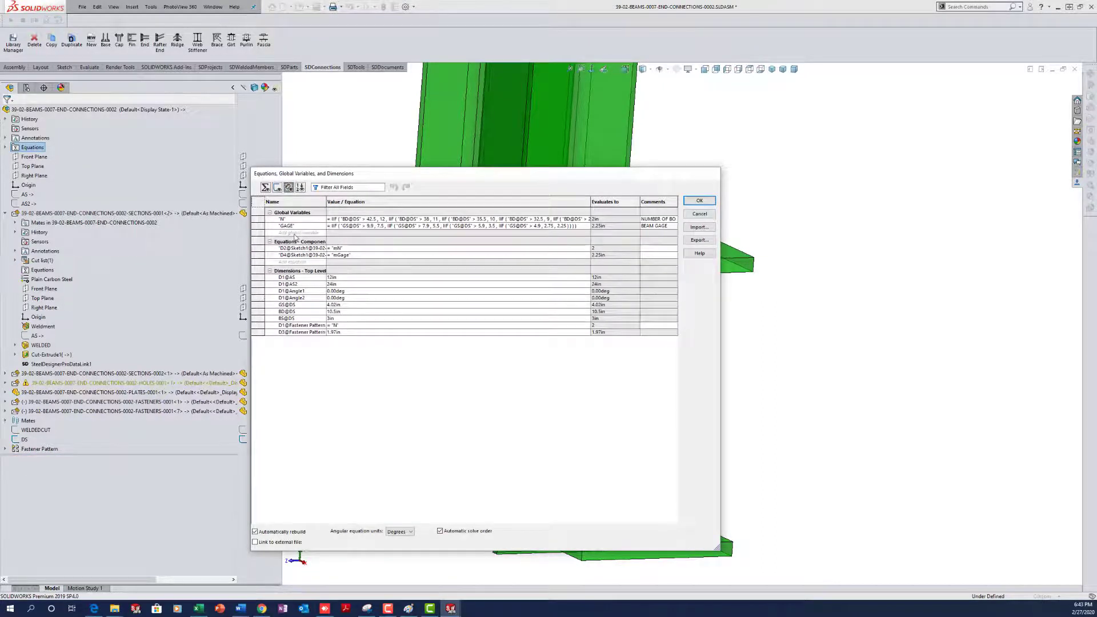
pyautogui.click(294, 233)
pyautogui.press('Tab')
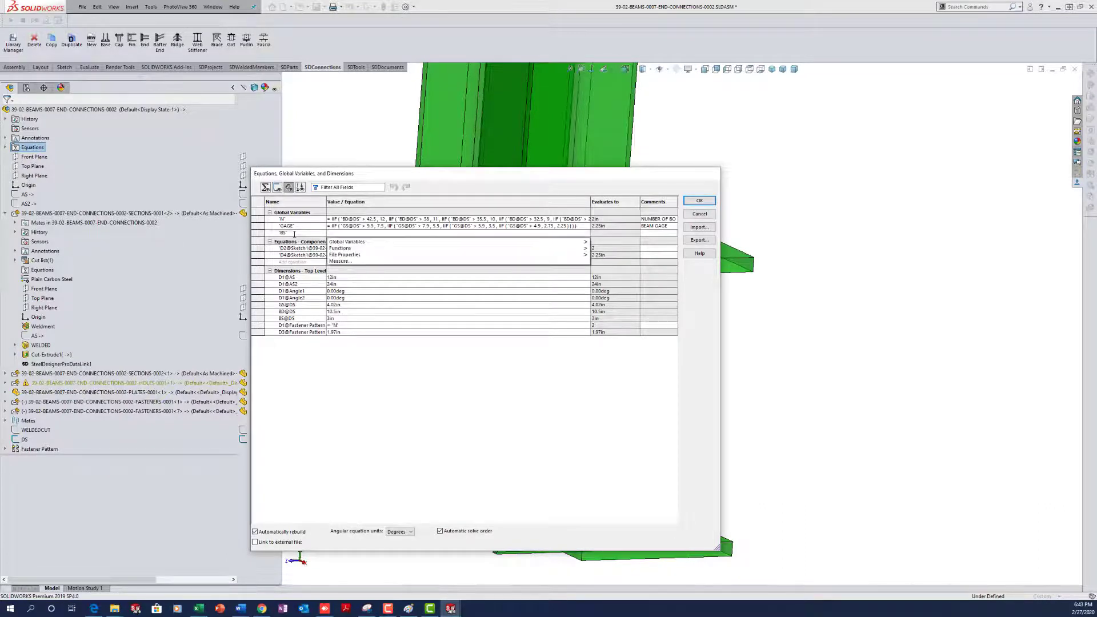
pyautogui.click(288, 319)
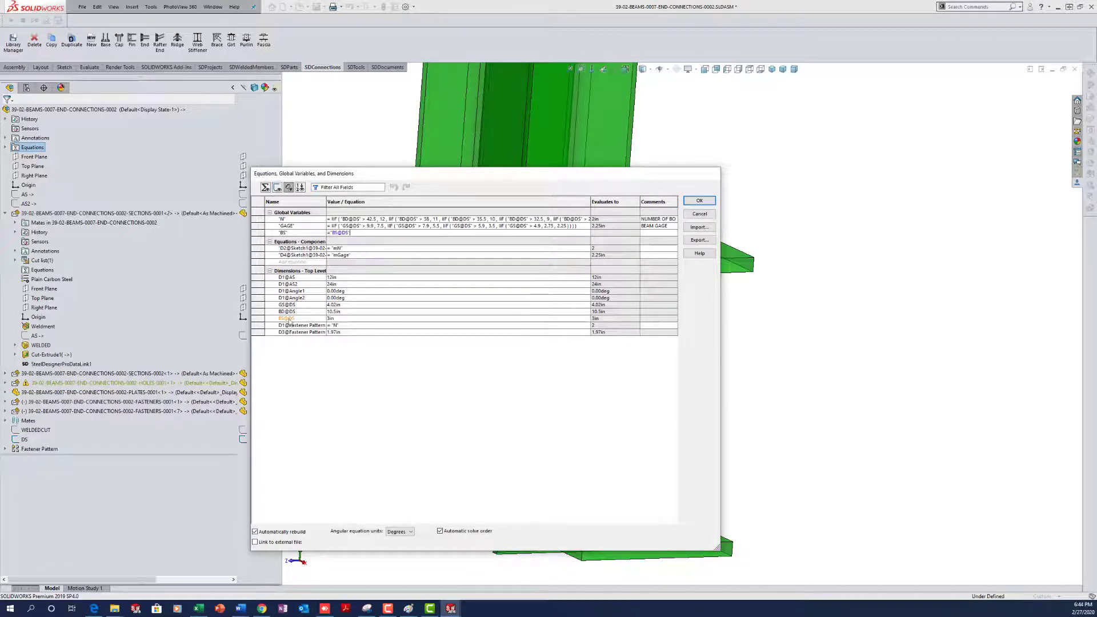
pyautogui.press('Return')
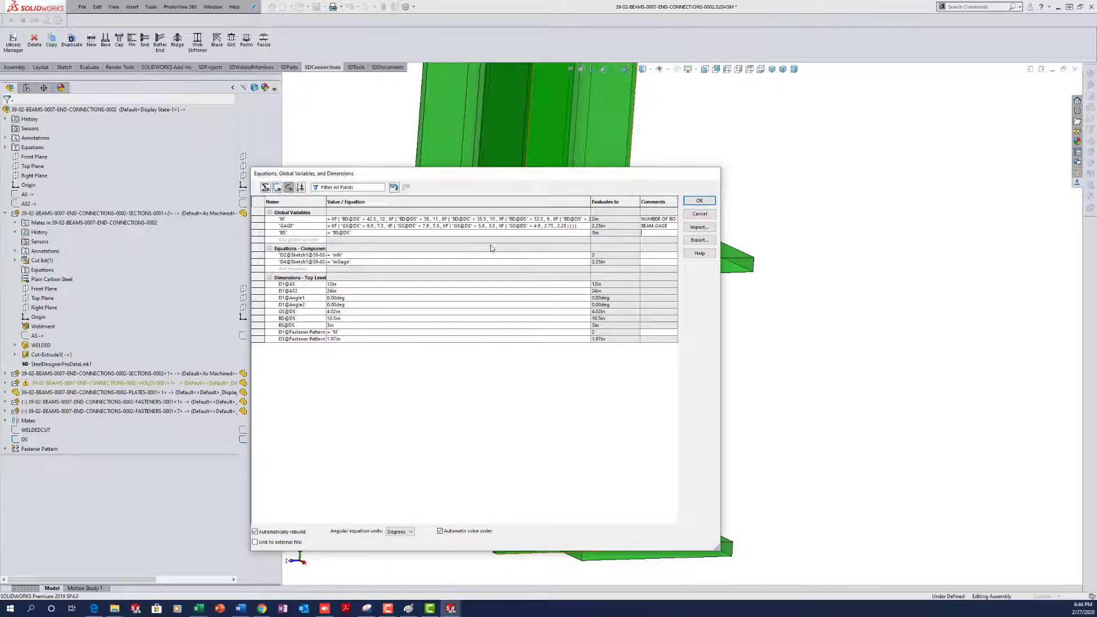
pyautogui.write('BOLT SPACING')
# Step: Set the Fastener Pattern's spacing dimension equal to the global variable BS and apply the equations
pyautogui.click(344, 338)
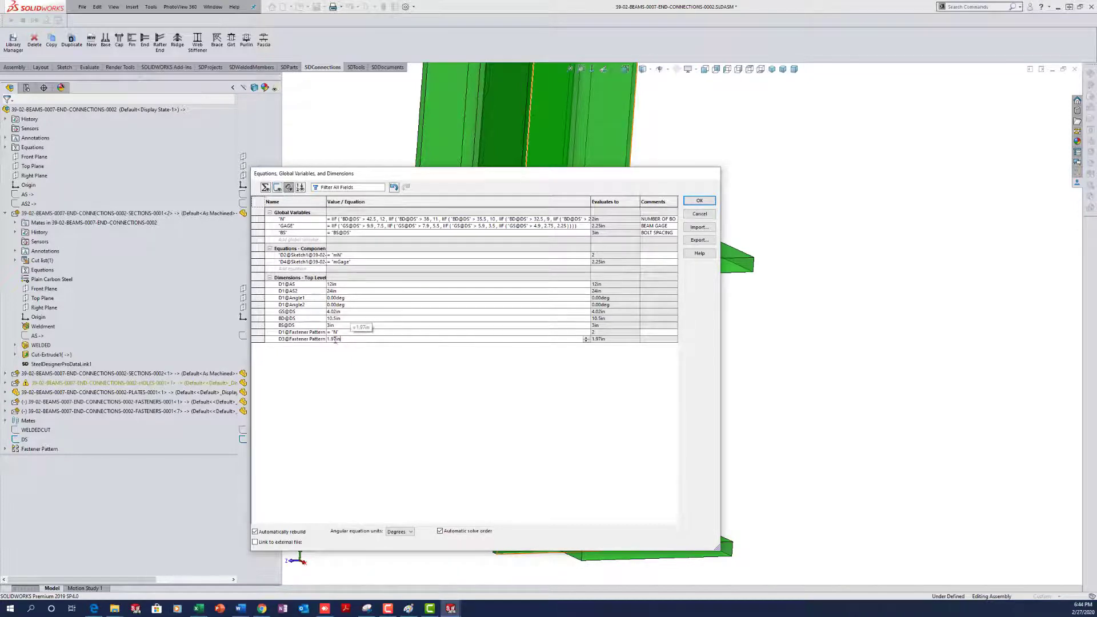
pyautogui.write('=')
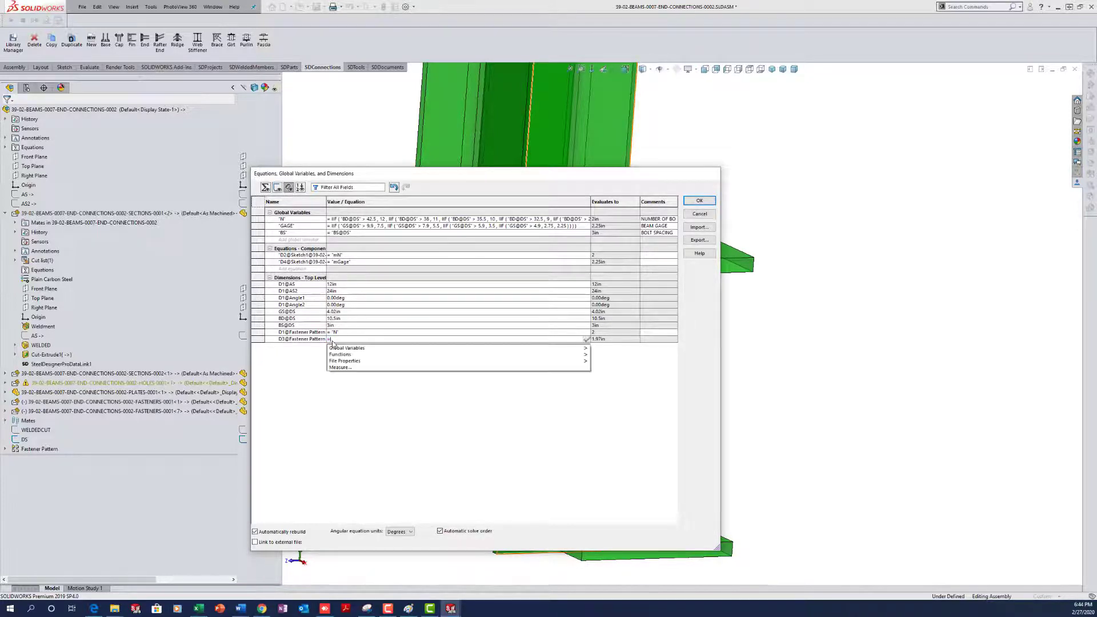
pyautogui.moveTo(527, 347)
pyautogui.click(610, 367)
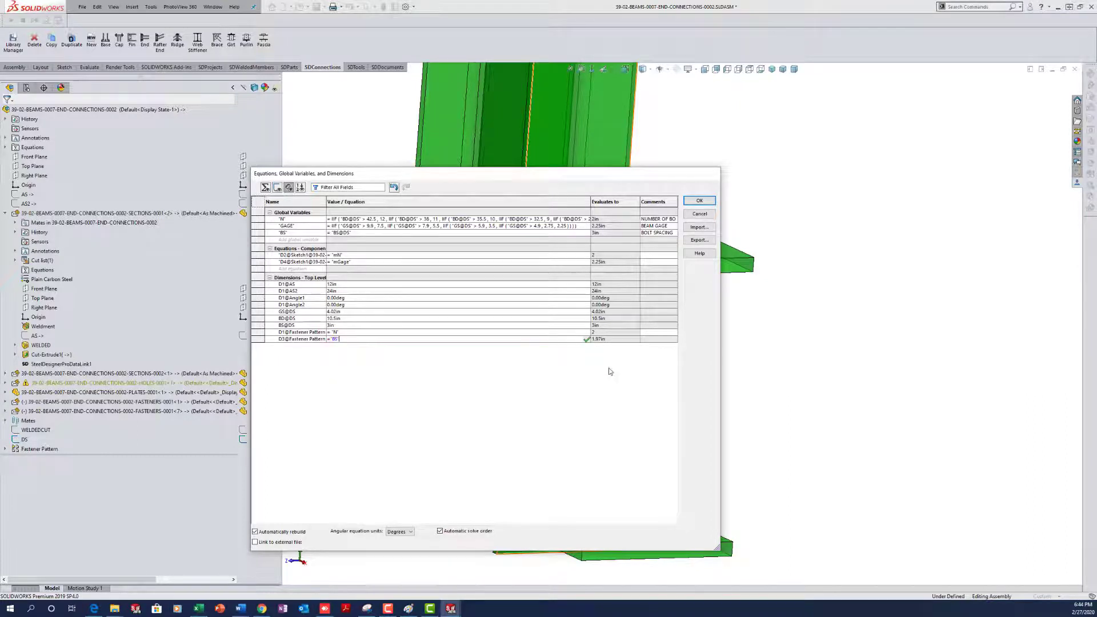
pyautogui.press('Tab')
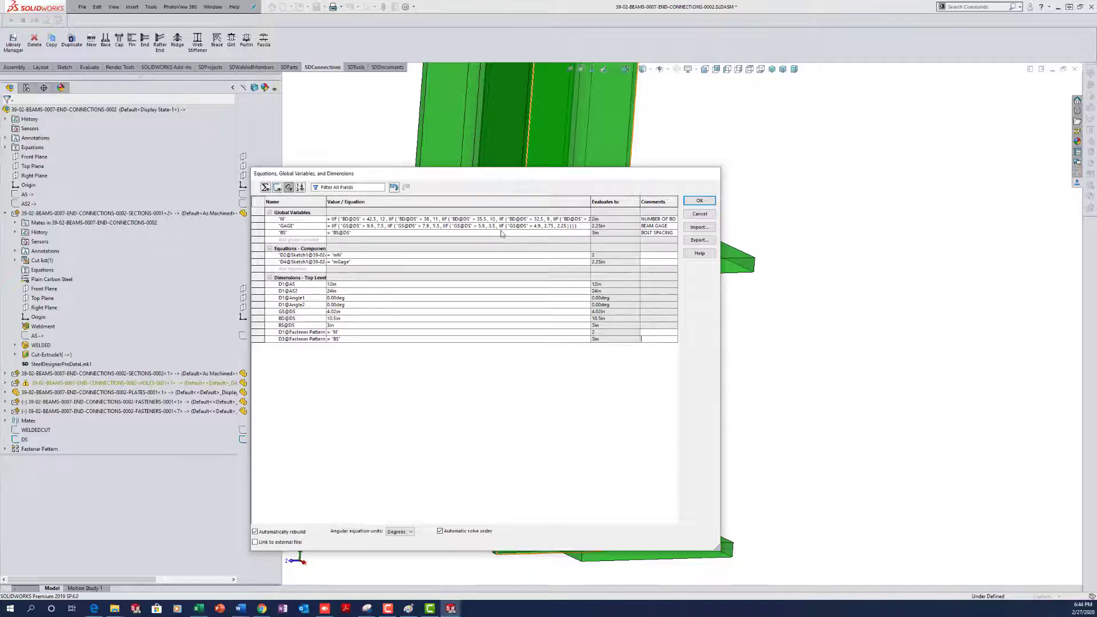
pyautogui.click(696, 202)
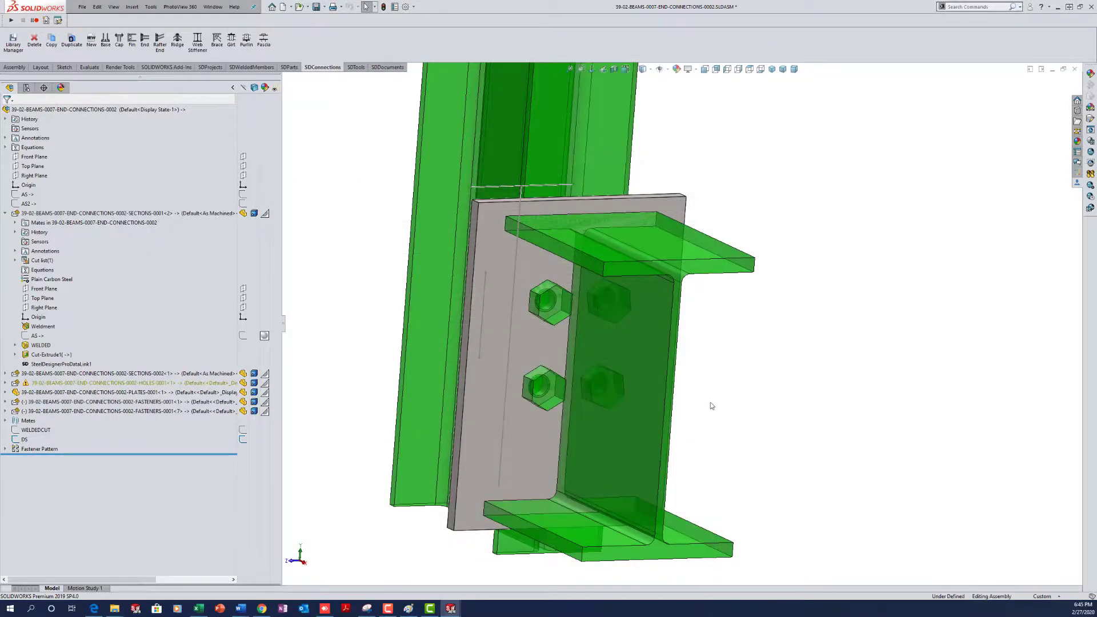
# Step: Open the sketch of the BOLTED1 feature in the HOLES part for editing
pyautogui.moveTo(710, 402)
pyautogui.mouseDown(button='middle')
pyautogui.moveTo(724, 391)
pyautogui.moveTo(674, 394)
pyautogui.moveTo(725, 392)
pyautogui.moveTo(708, 416)
pyautogui.mouseUp(button='middle')
pyautogui.scroll(5, 713, 333)
pyautogui.scroll(-2, 743, 336)
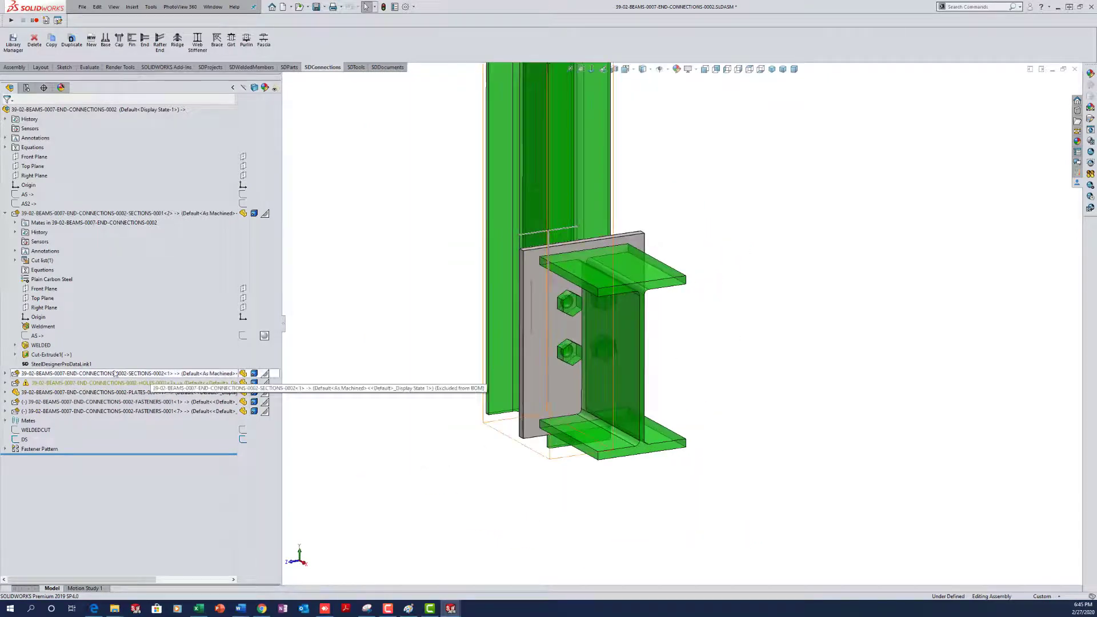
pyautogui.click(5, 383)
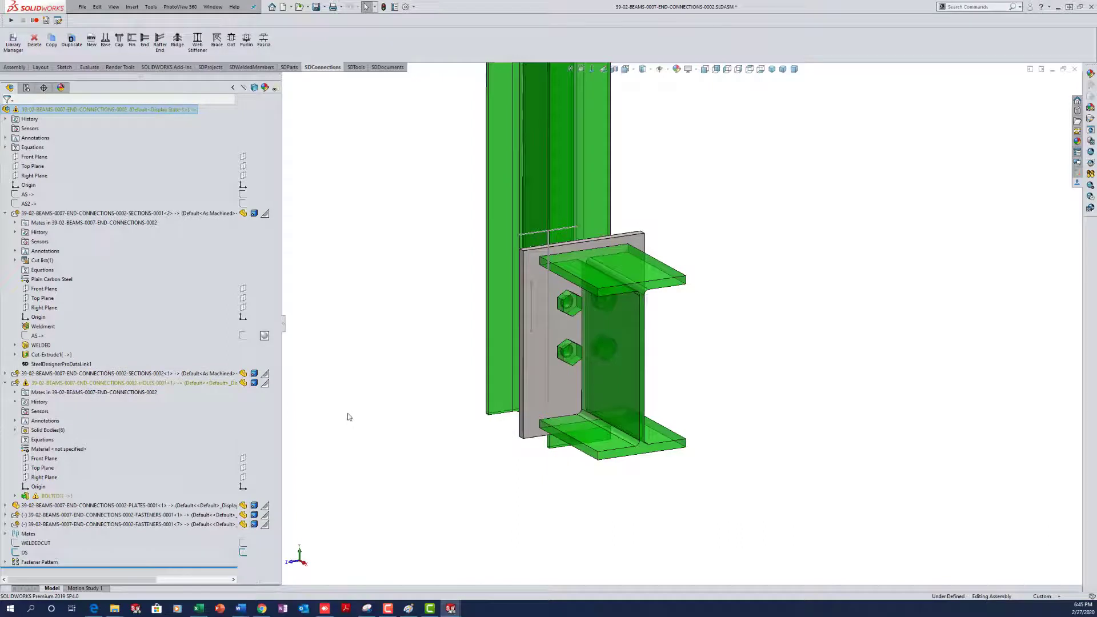
pyautogui.click(15, 496)
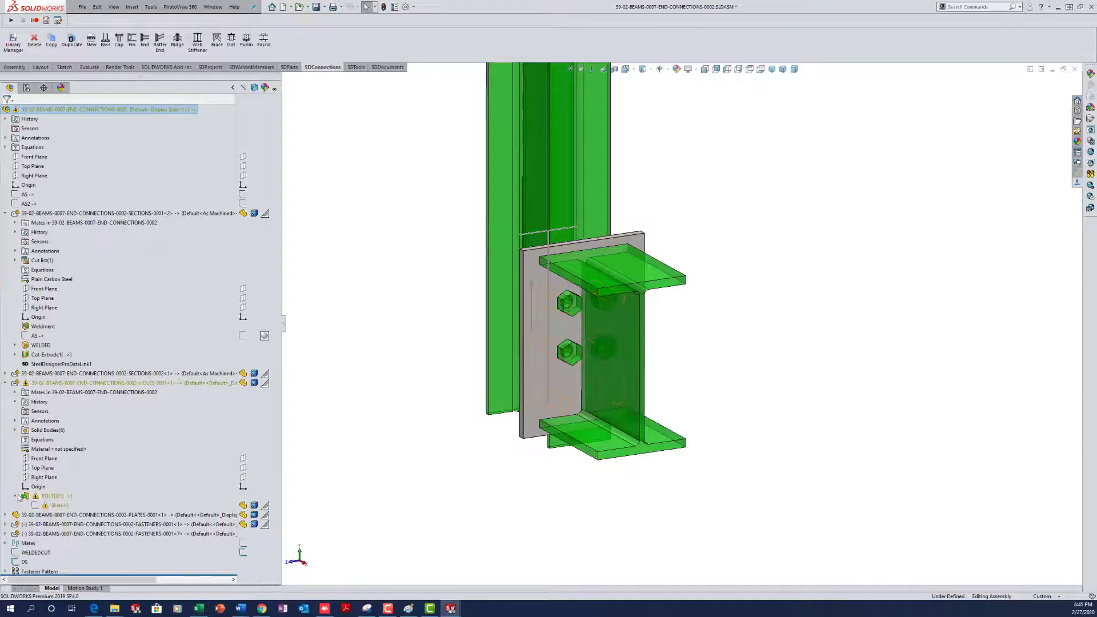
pyautogui.rightClick(61, 506)
pyautogui.click(70, 432)
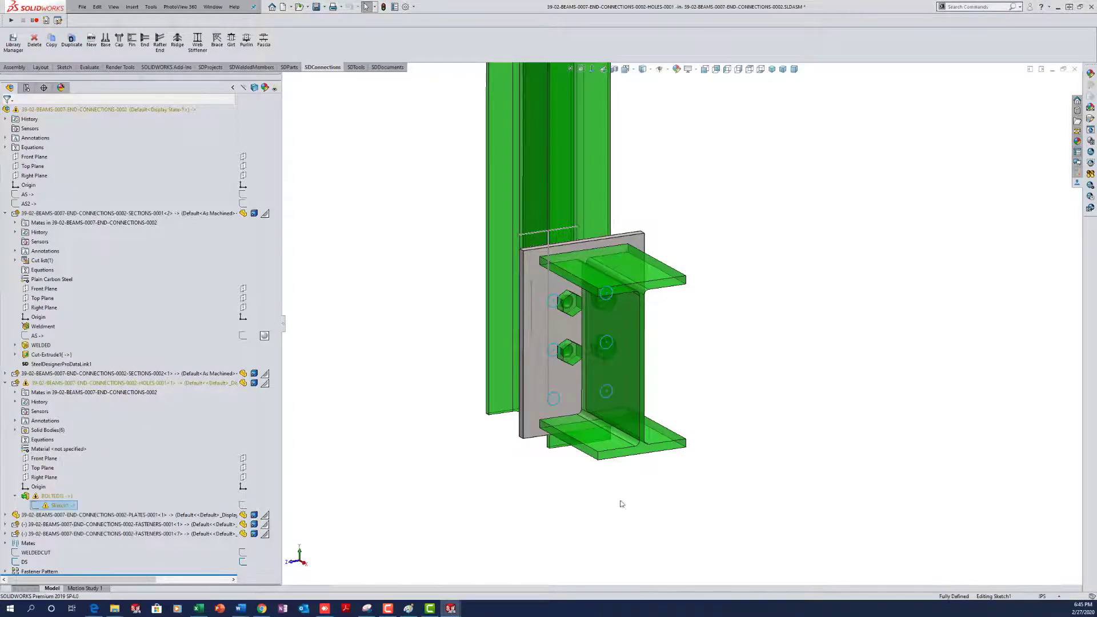
# Step: Delete the four lower hole circles from the sketch, leaving only the top pair
pyautogui.moveTo(729, 387)
pyautogui.mouseDown(button='middle')
pyautogui.moveTo(710, 383)
pyautogui.moveTo(719, 393)
pyautogui.moveTo(727, 379)
pyautogui.moveTo(709, 366)
pyautogui.mouseUp(button='middle')
pyautogui.moveTo(450, 327); pyautogui.dragTo(703, 432)
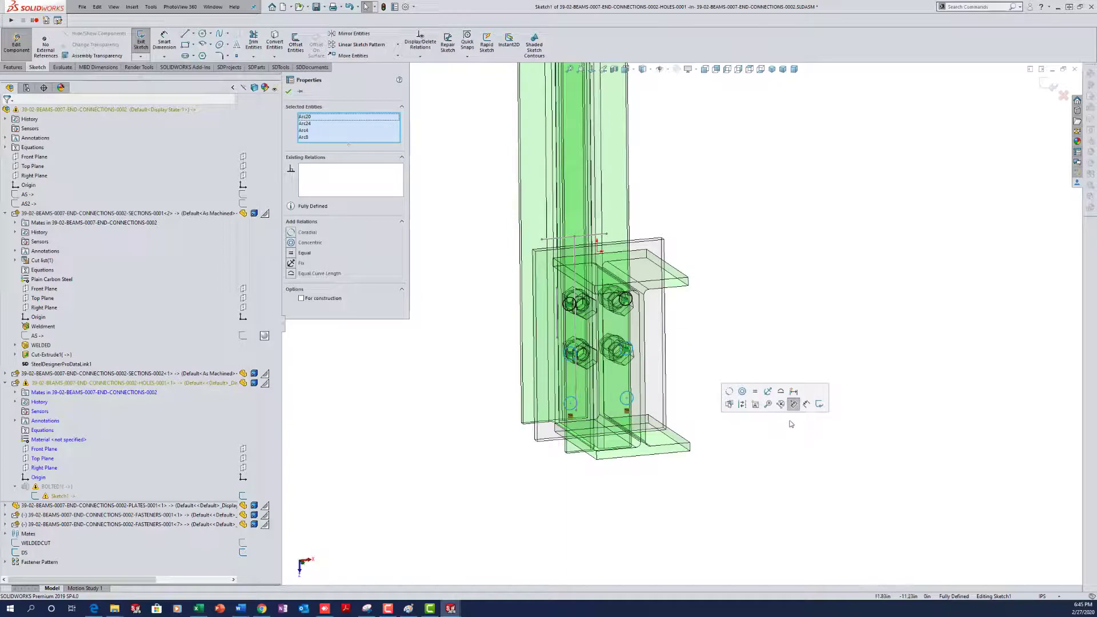
pyautogui.click(752, 484)
# Step: Set up a linear sketch pattern with one X instance and four instances at 2.5 in along the reversed Y direction
pyautogui.scroll(-5, 636, 318)
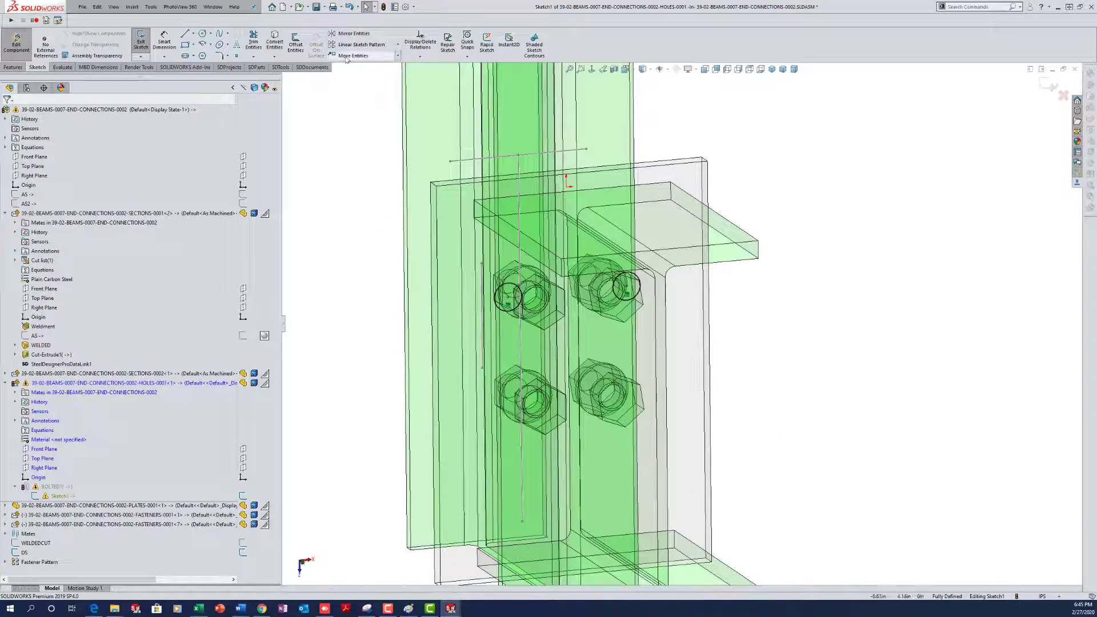
pyautogui.click(357, 44)
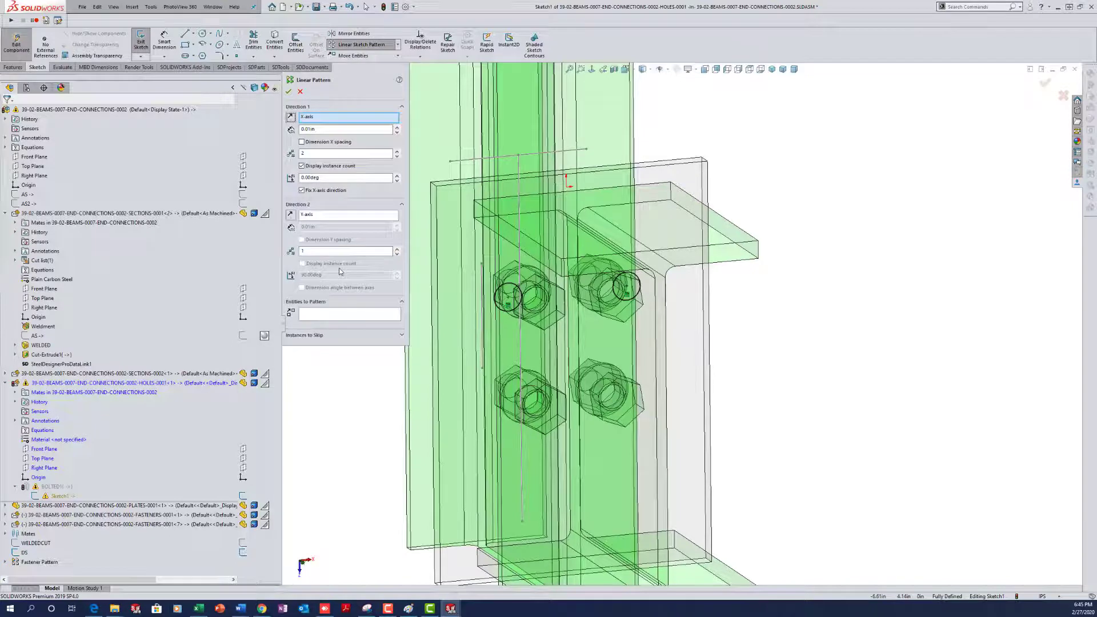
pyautogui.click(396, 156)
pyautogui.click(397, 249)
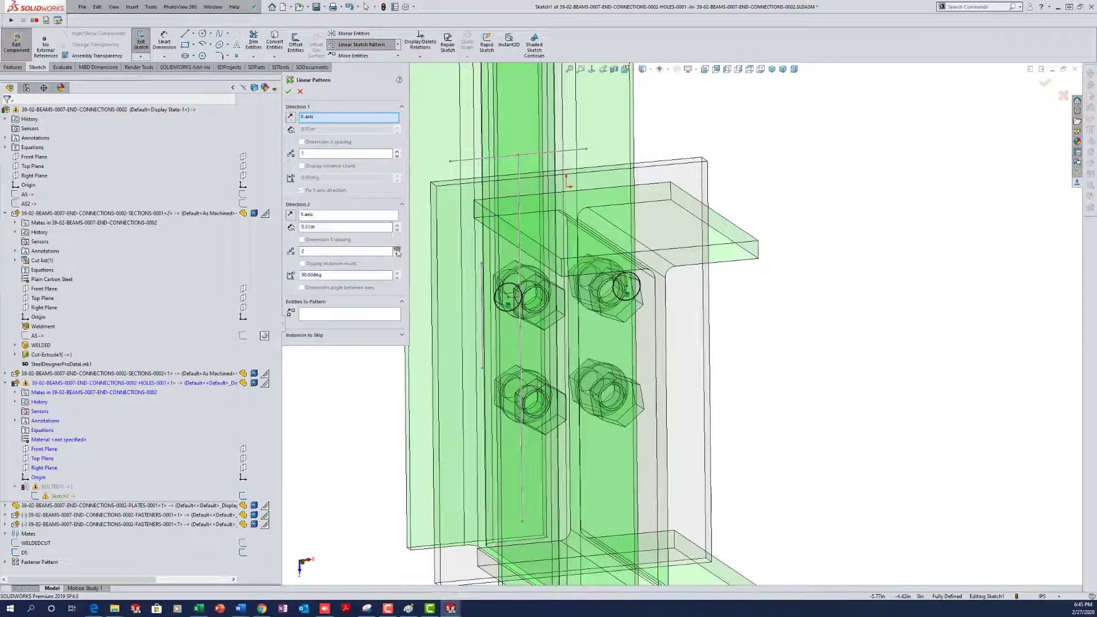
pyautogui.click(397, 249)
pyautogui.moveTo(323, 228); pyautogui.dragTo(287, 231)
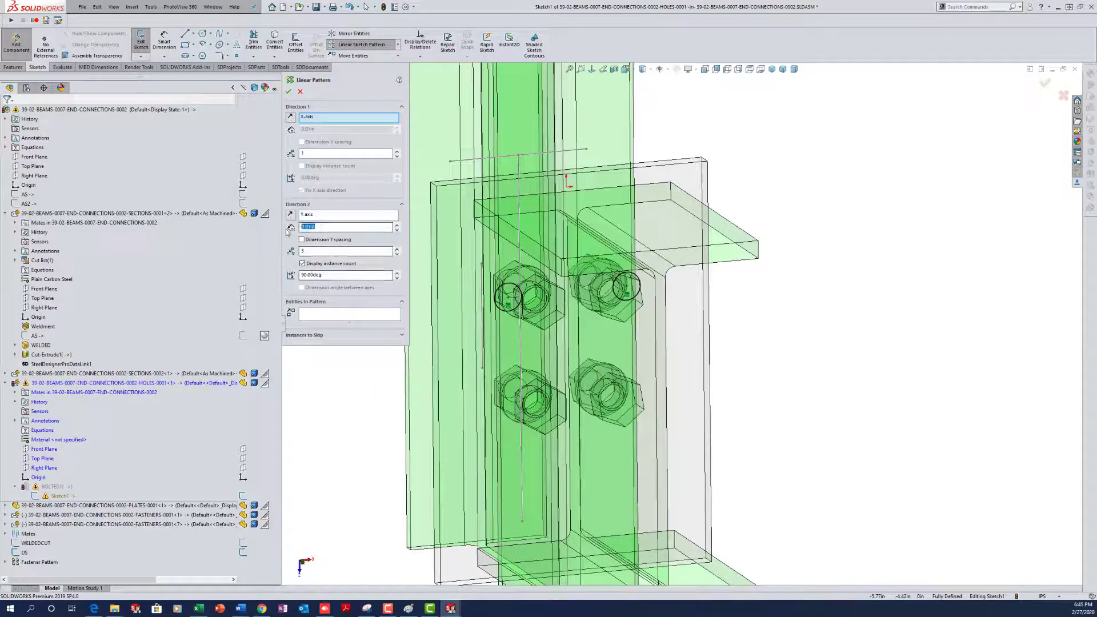
pyautogui.write('2')
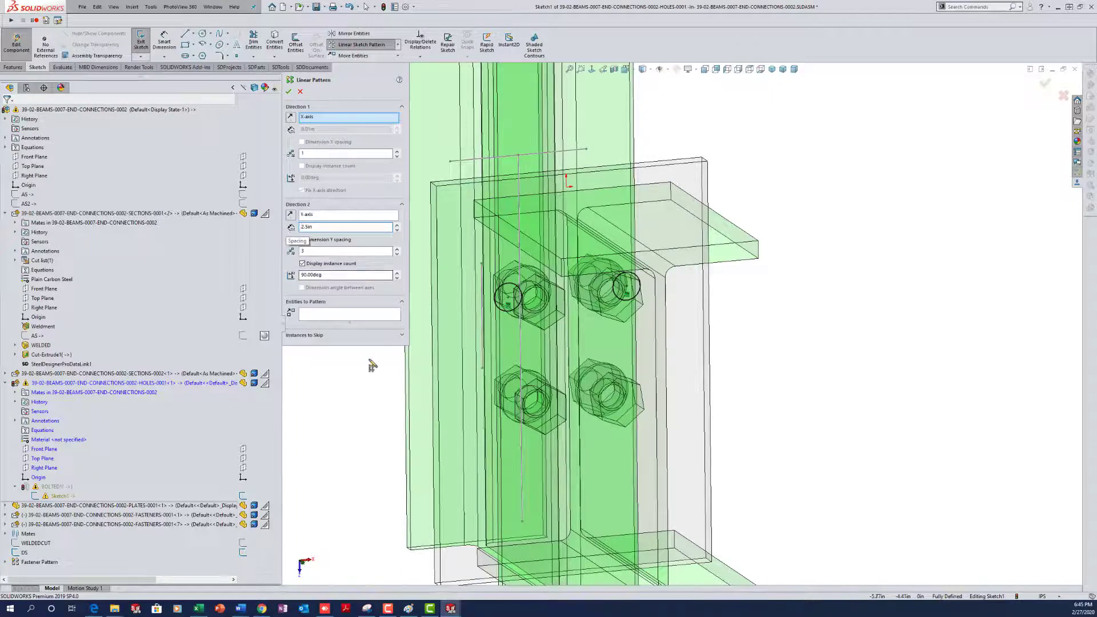
pyautogui.click(397, 249)
pyautogui.click(290, 214)
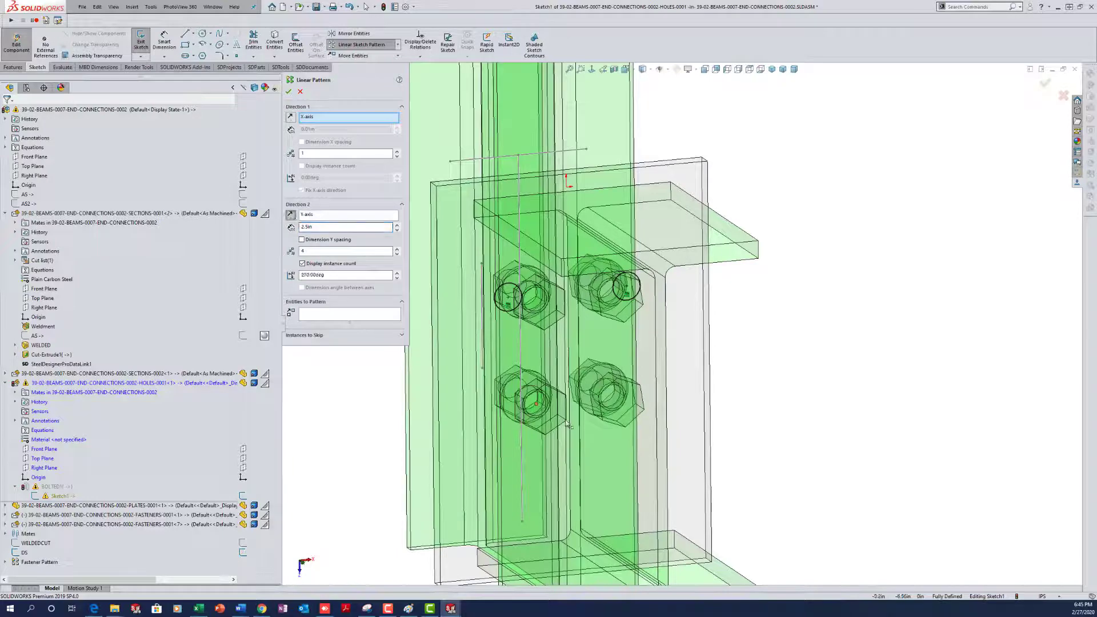
# Step: Pattern the two top hole circles with the Y spacing dimensioned, and return to the assembly
pyautogui.click(507, 310)
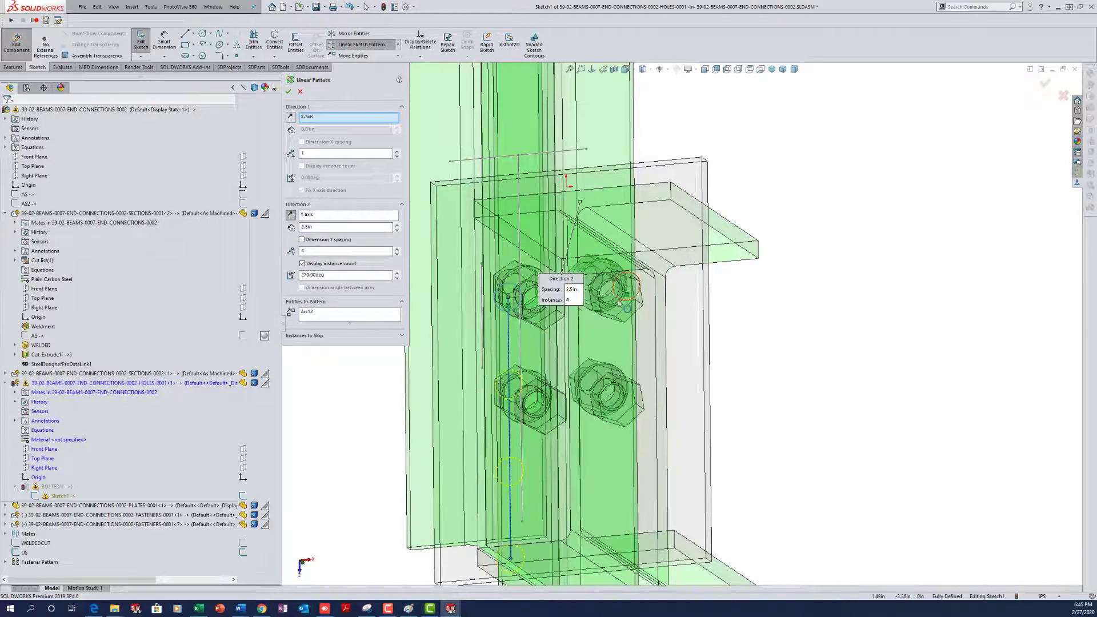
pyautogui.click(620, 280)
pyautogui.scroll(-3, 685, 342)
pyautogui.scroll(-1, 714, 394)
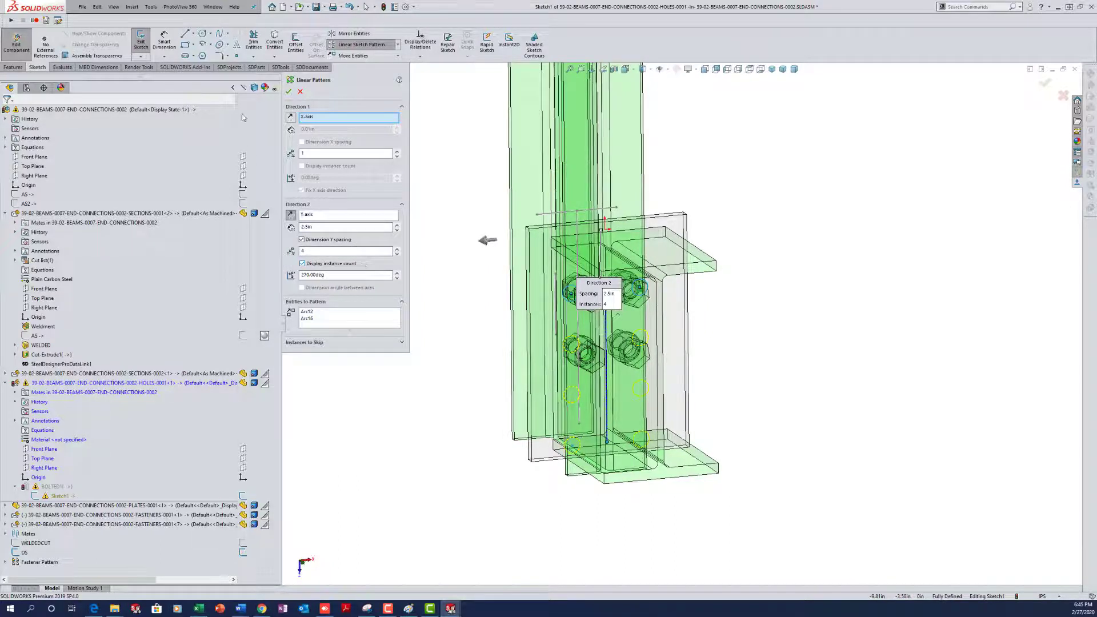
pyautogui.click(288, 92)
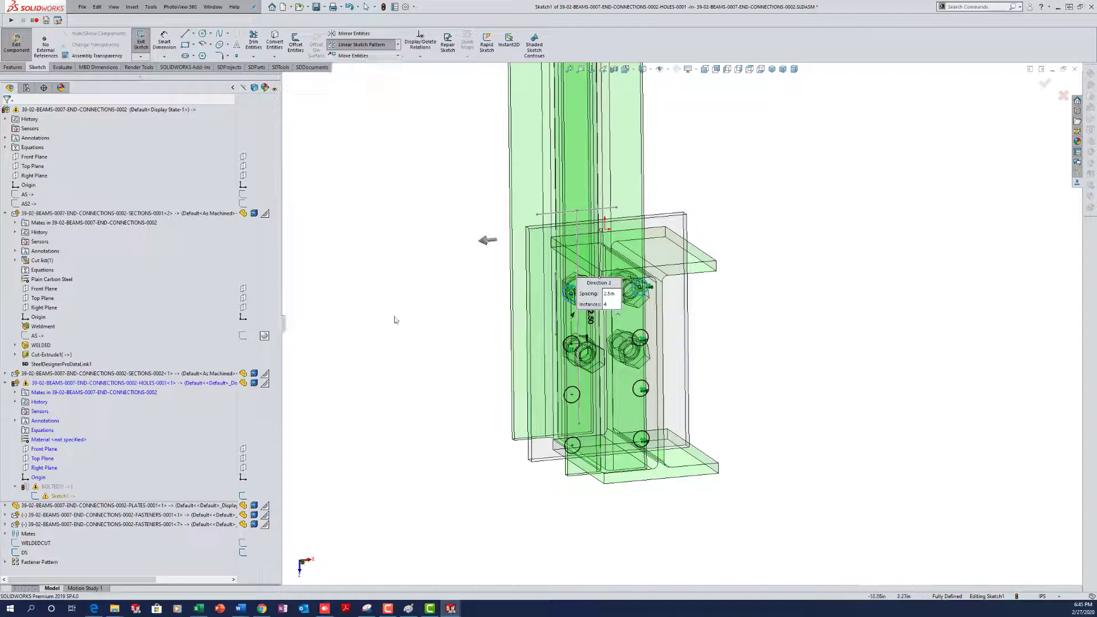
pyautogui.click(1050, 86)
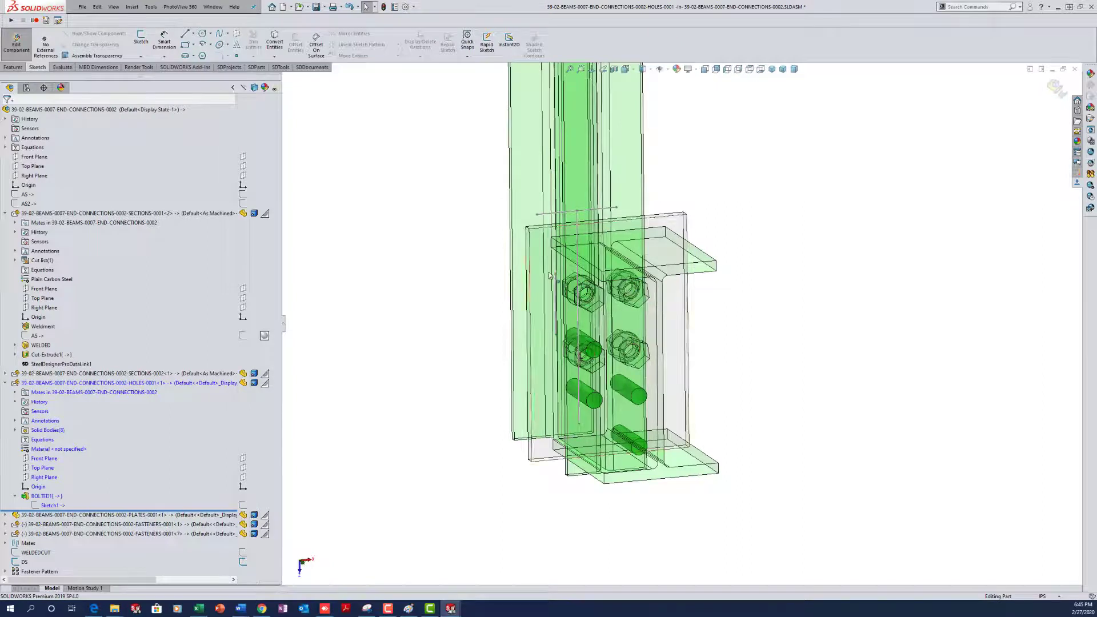
pyautogui.click(1054, 87)
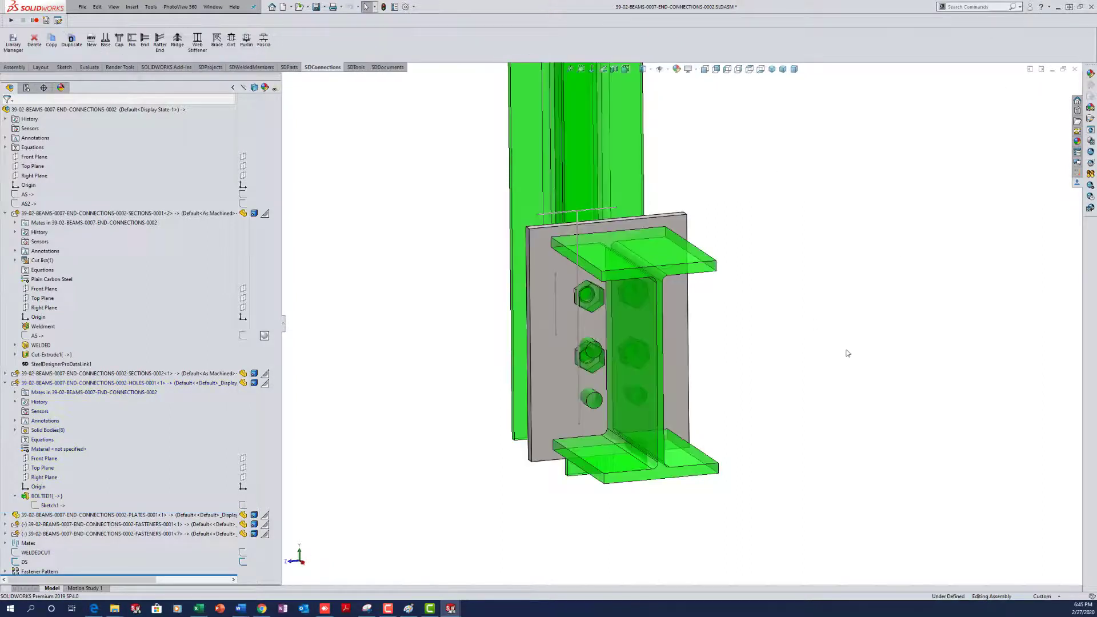
pyautogui.click(45, 496)
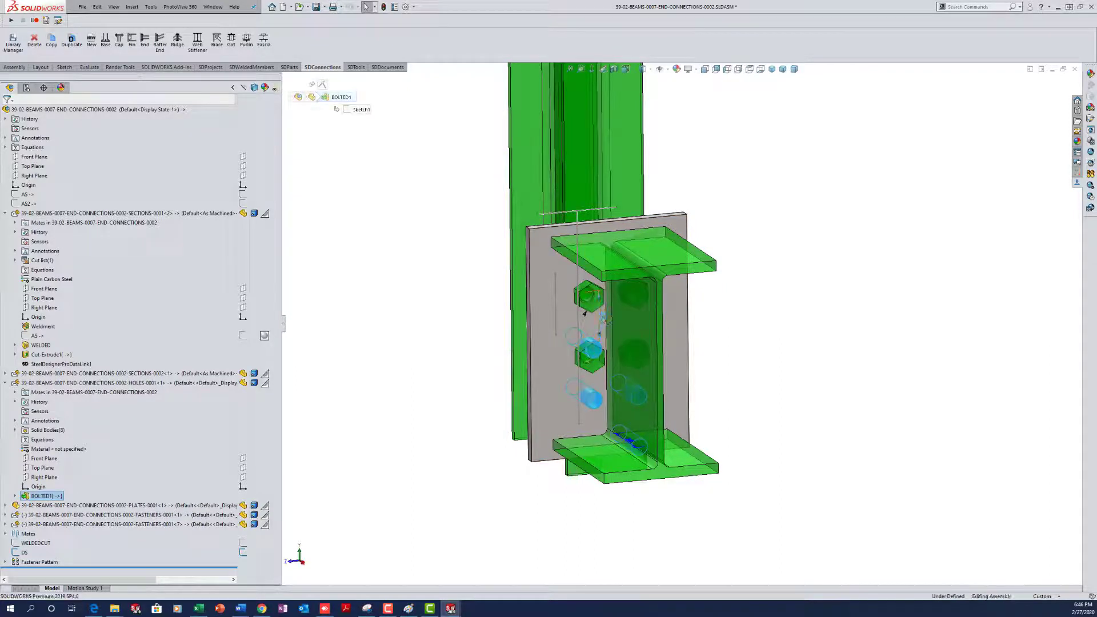
pyautogui.doubleClick(601, 319)
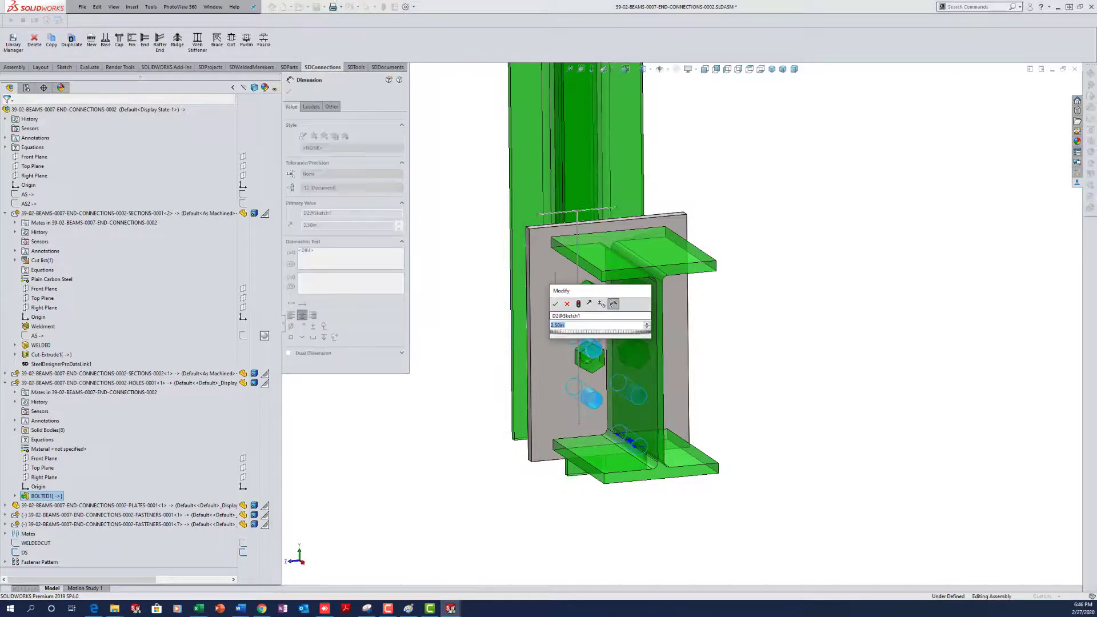
pyautogui.write('=')
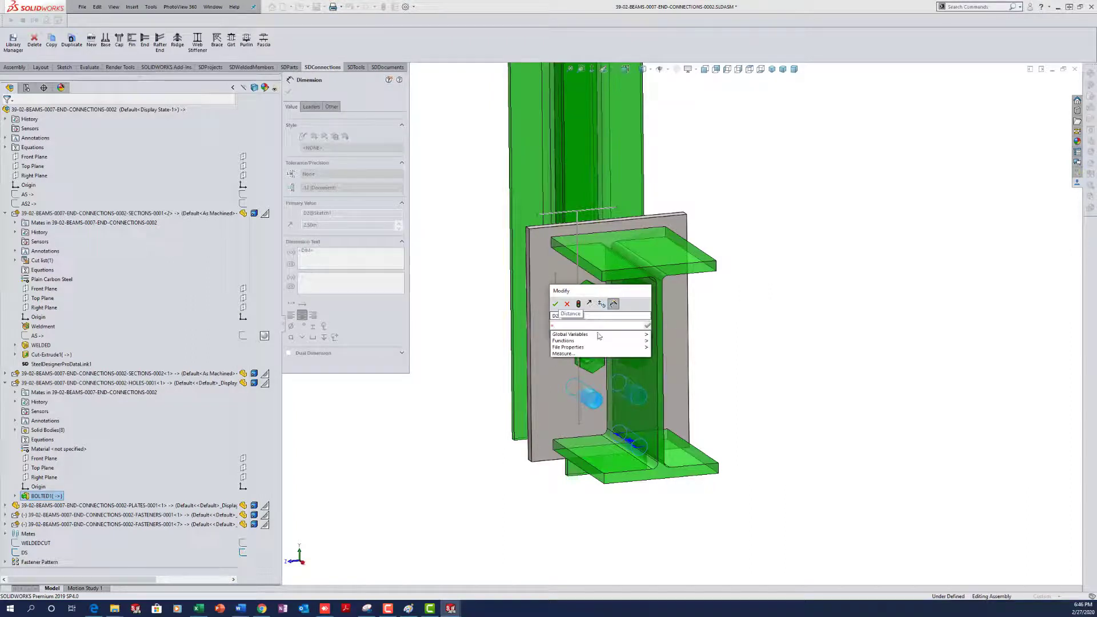
pyautogui.moveTo(598, 336)
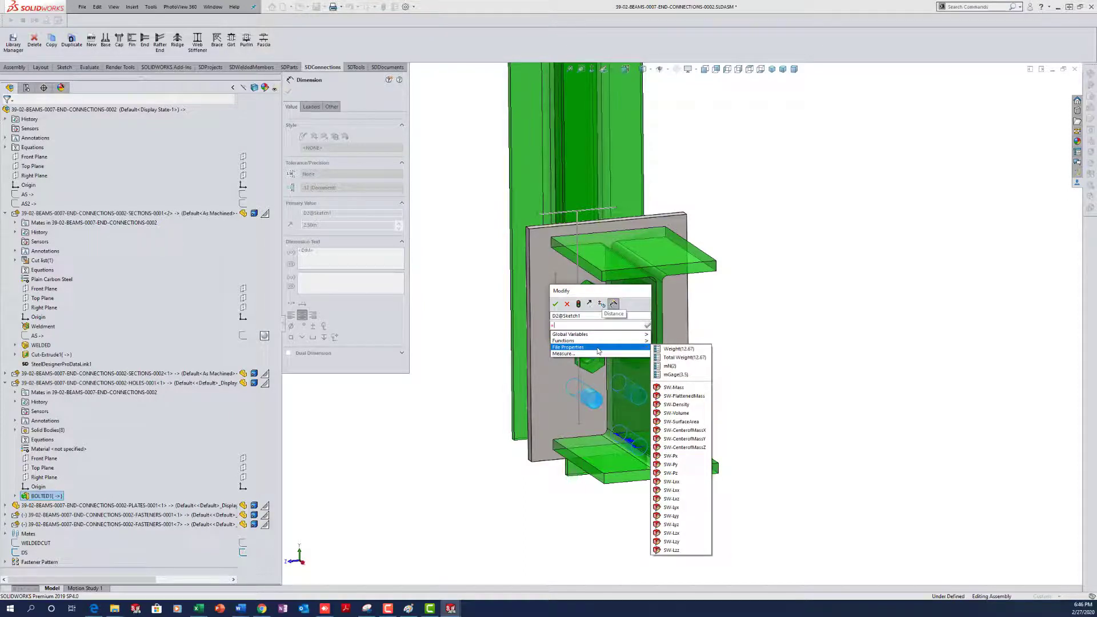
pyautogui.click(768, 291)
pyautogui.click(767, 289)
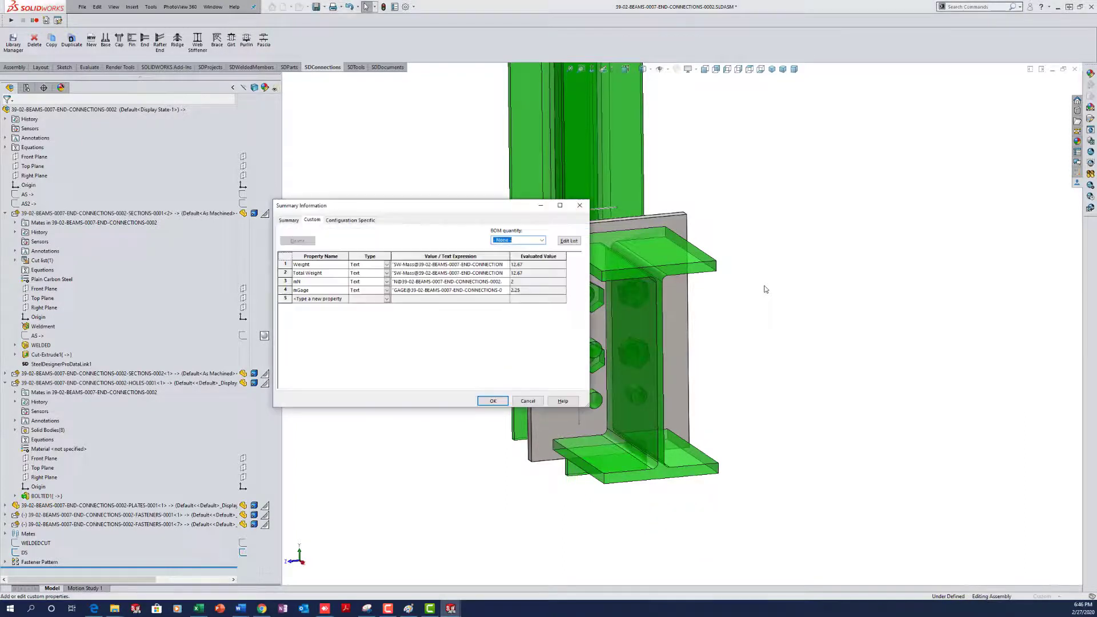
# Step: Add a custom file property mBS to the assembly, linked to the global variable BS
pyautogui.click(331, 301)
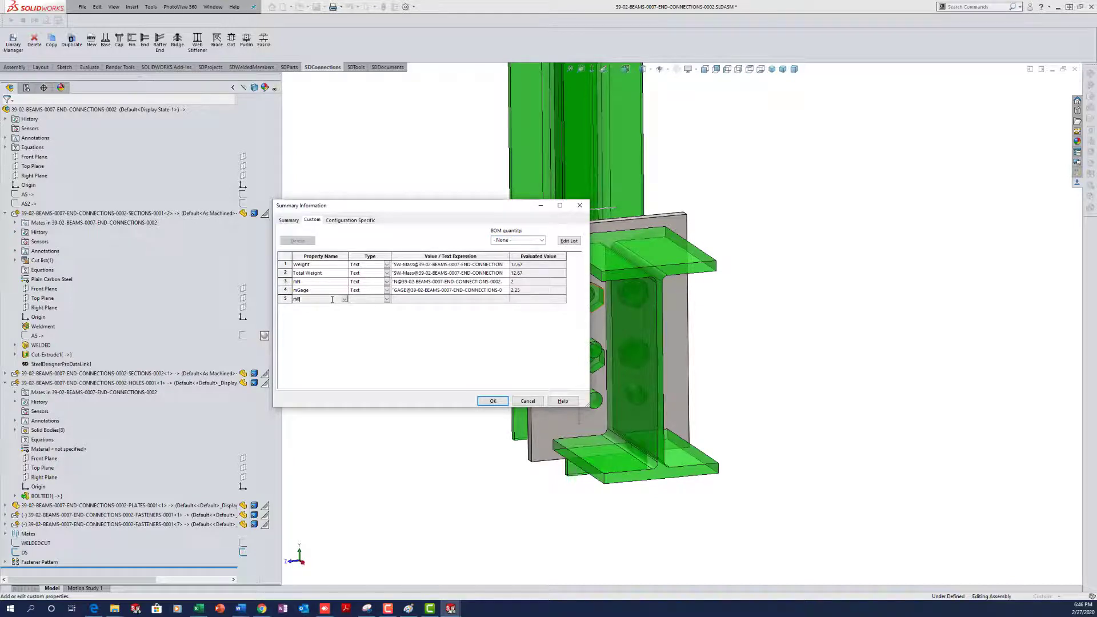
pyautogui.click(425, 300)
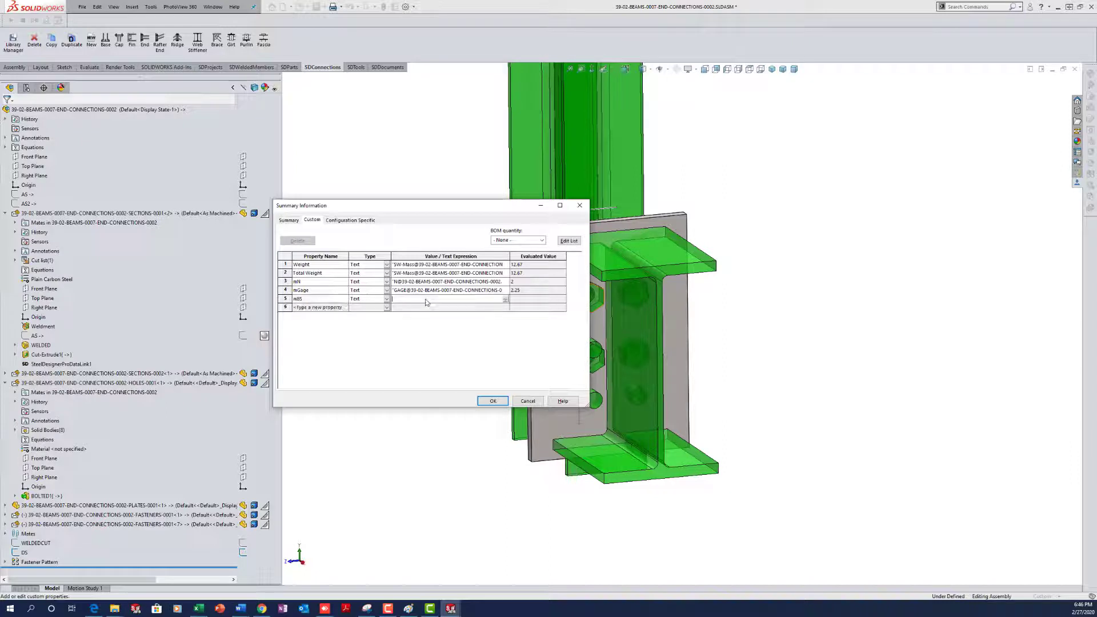
pyautogui.click(505, 299)
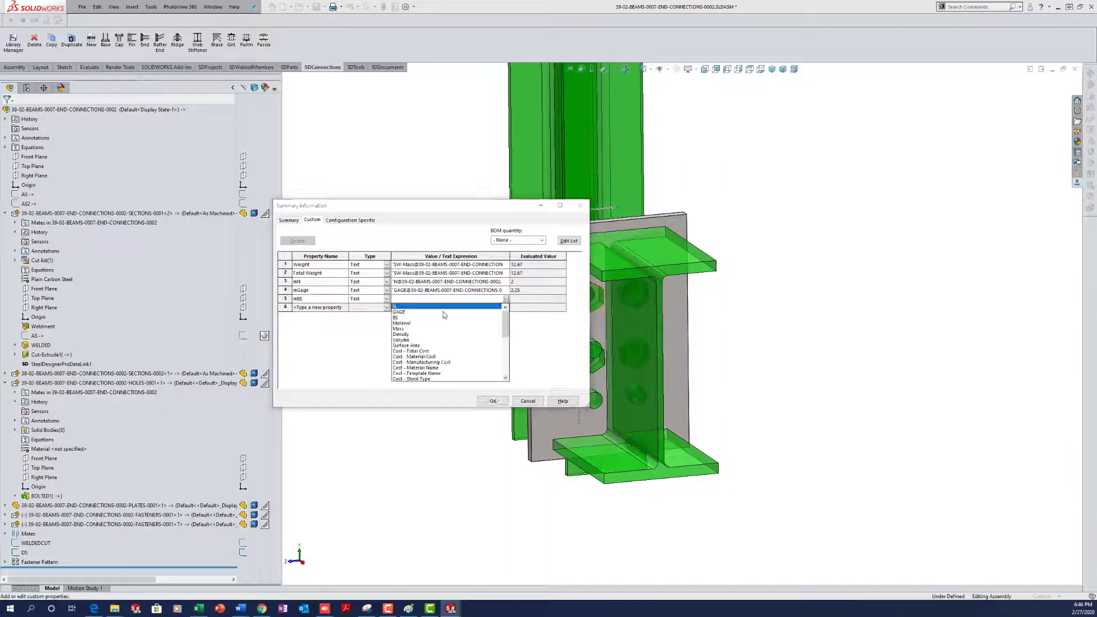
pyautogui.click(400, 317)
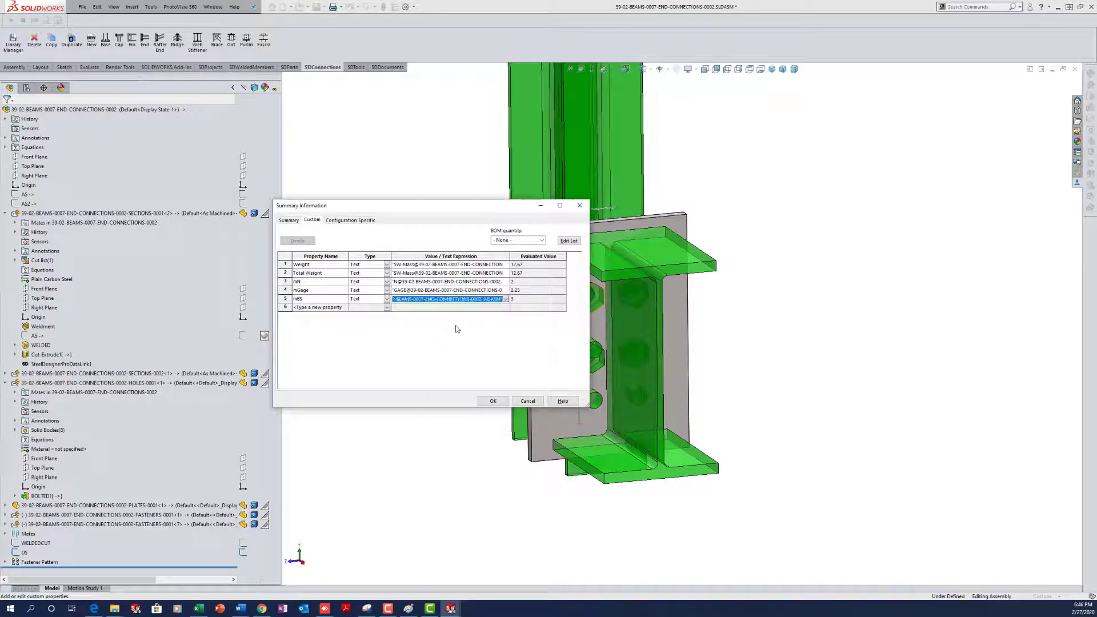
pyautogui.click(492, 401)
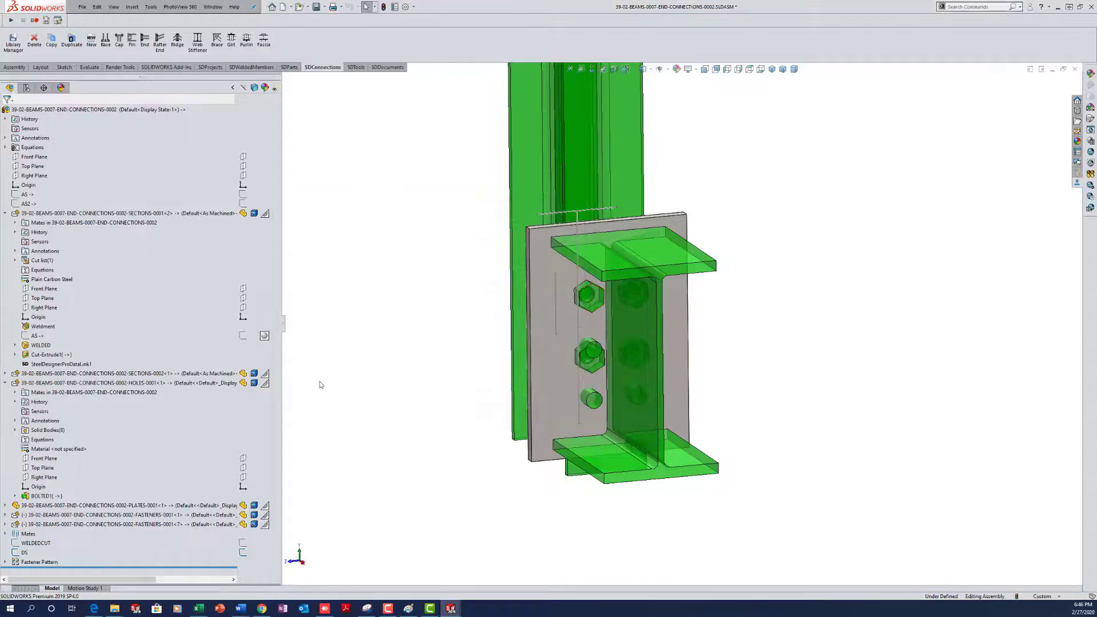
# Step: Link the instance count of the BOLTED1 hole pattern to the file property mN
pyautogui.click(46, 496)
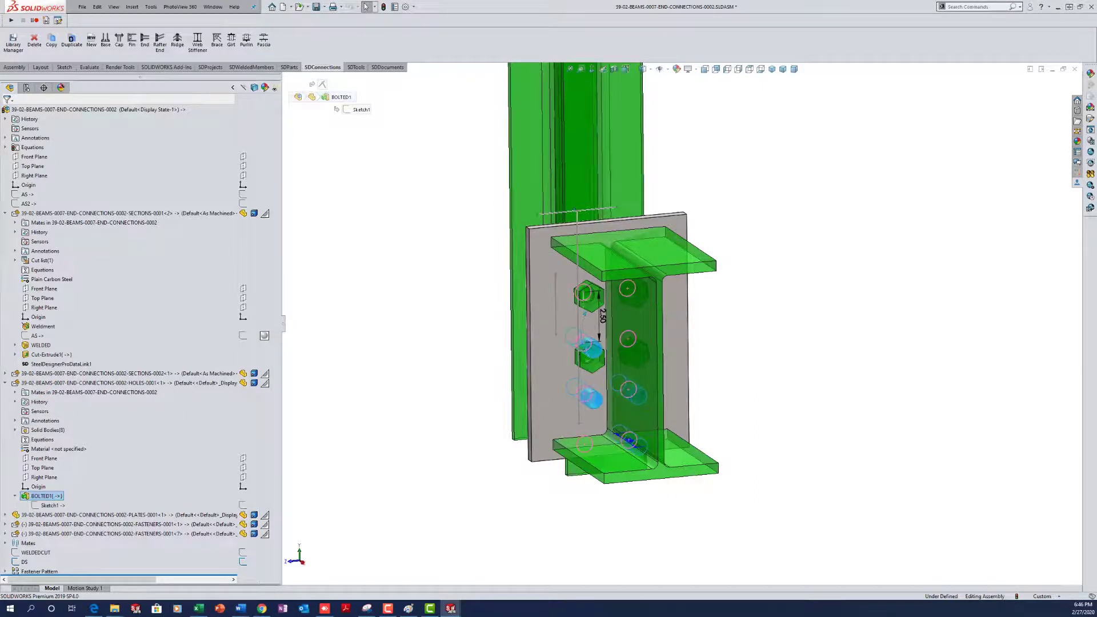
pyautogui.doubleClick(585, 318)
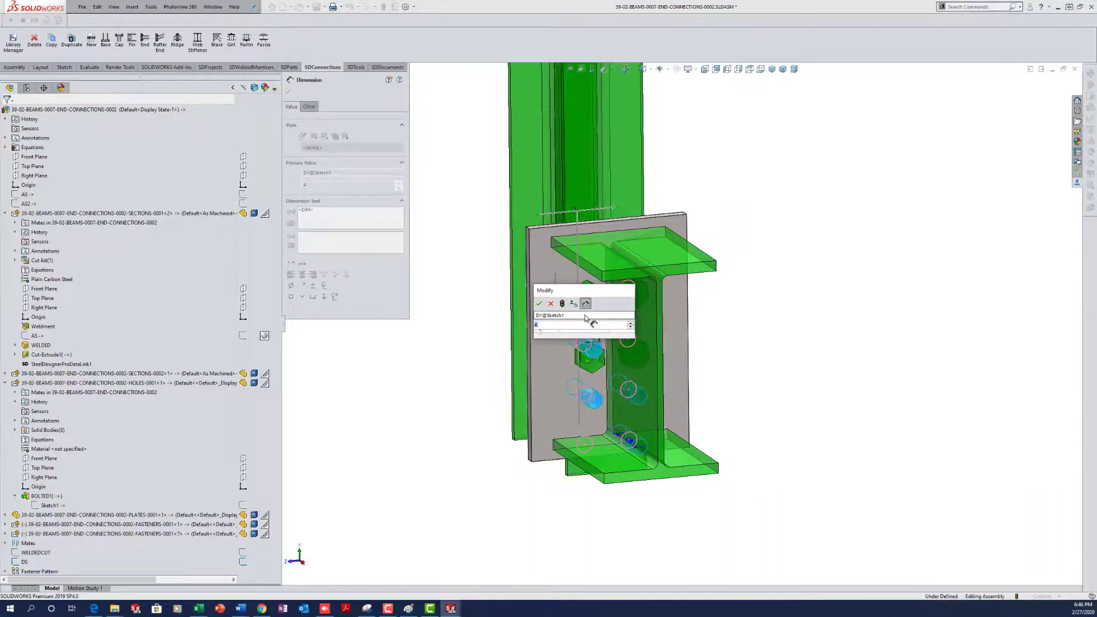
pyautogui.write('=')
pyautogui.moveTo(612, 349)
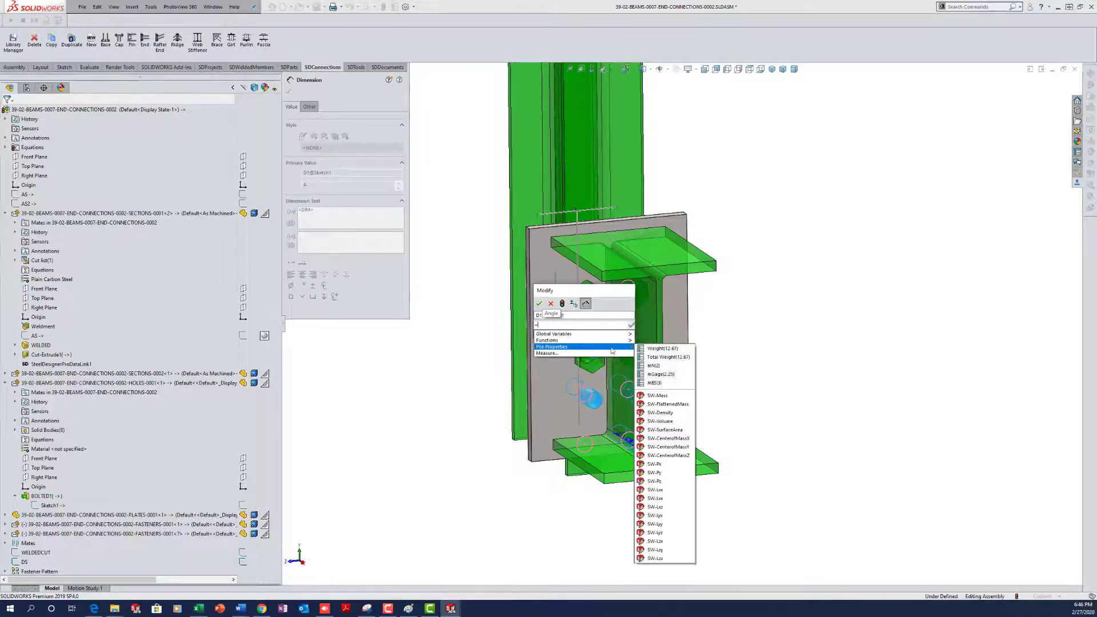
pyautogui.click(653, 365)
pyautogui.click(539, 303)
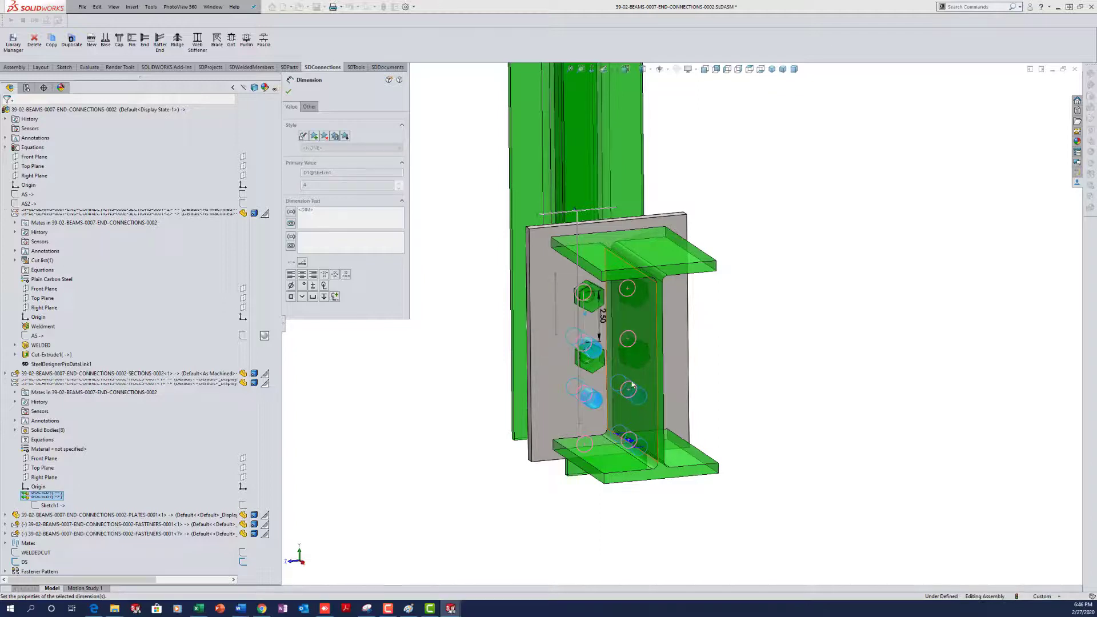
# Step: Link the spacing dimension of the BOLTED1 hole pattern to the file property mBS
pyautogui.doubleClick(602, 315)
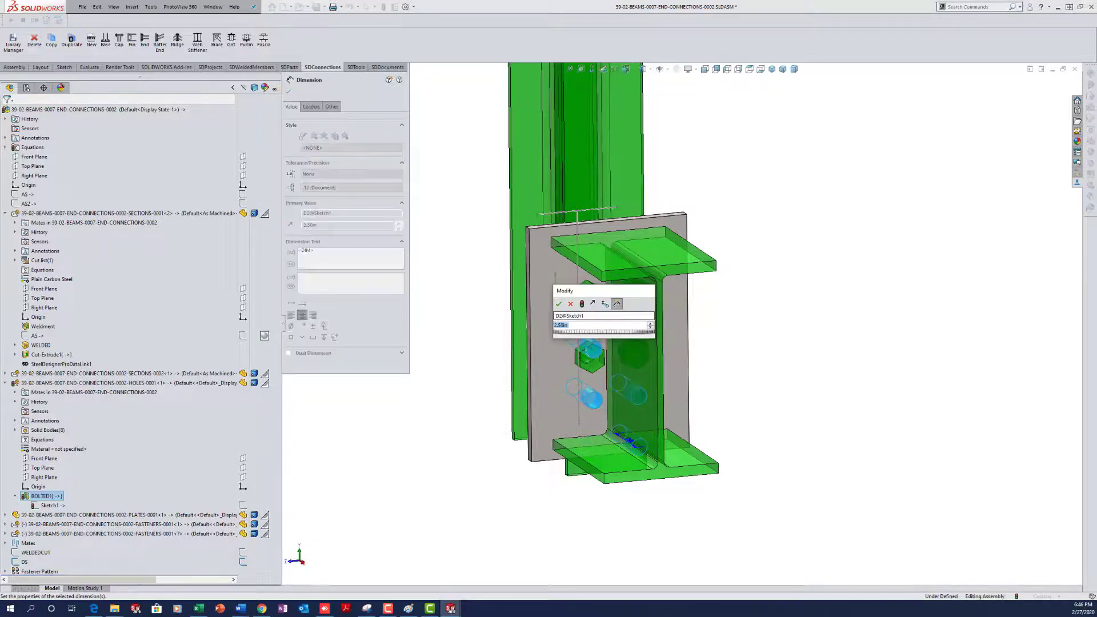
pyautogui.write('=')
pyautogui.moveTo(628, 347)
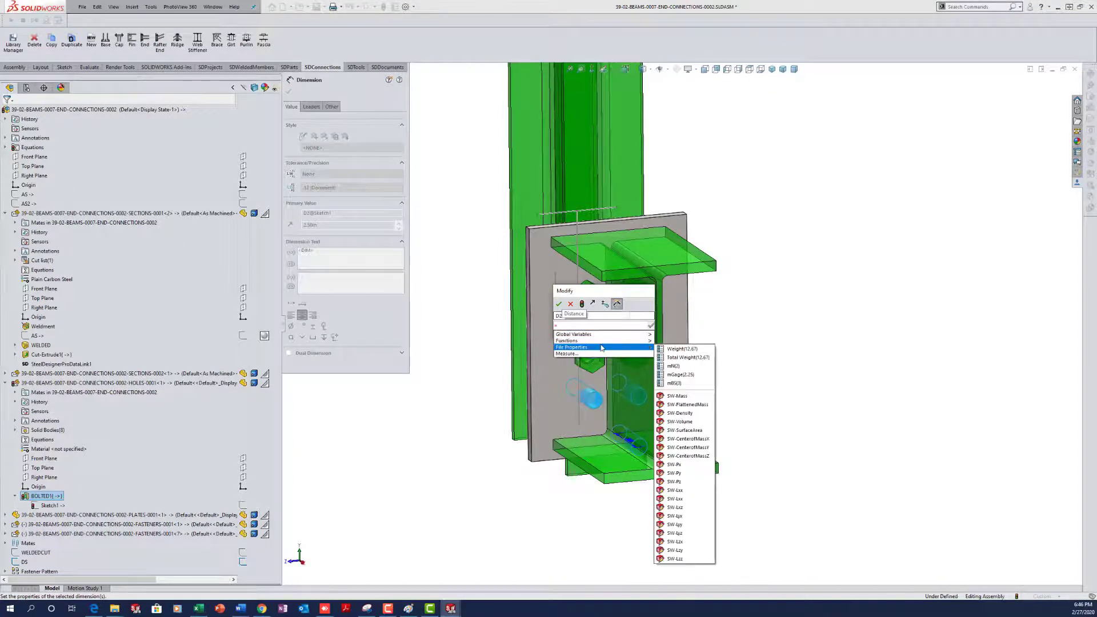
pyautogui.click(674, 383)
pyautogui.click(558, 305)
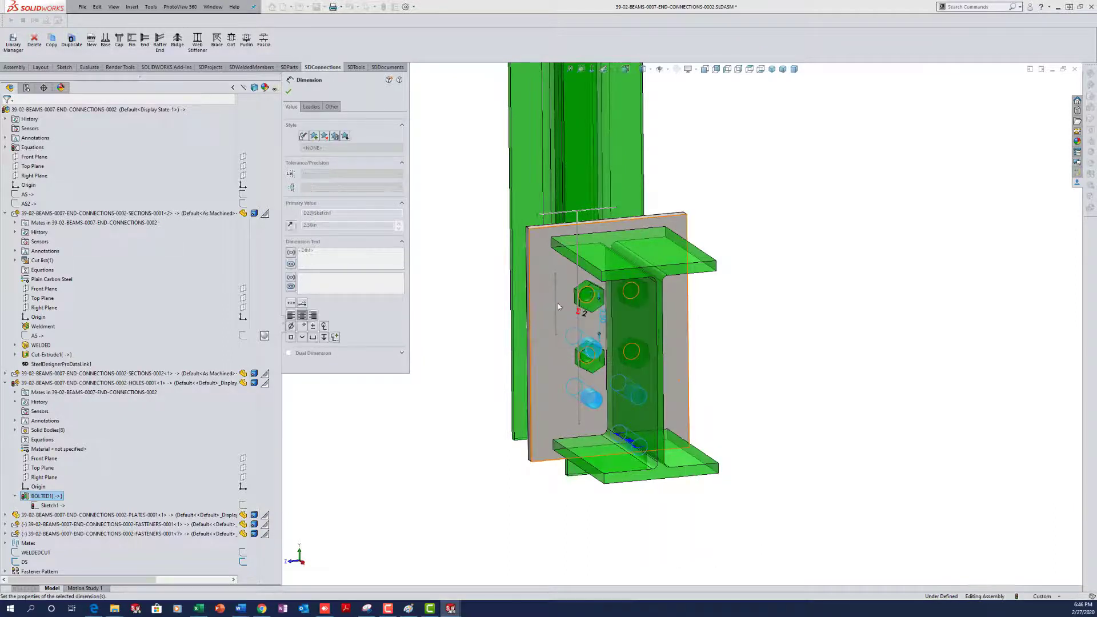
pyautogui.click(851, 342)
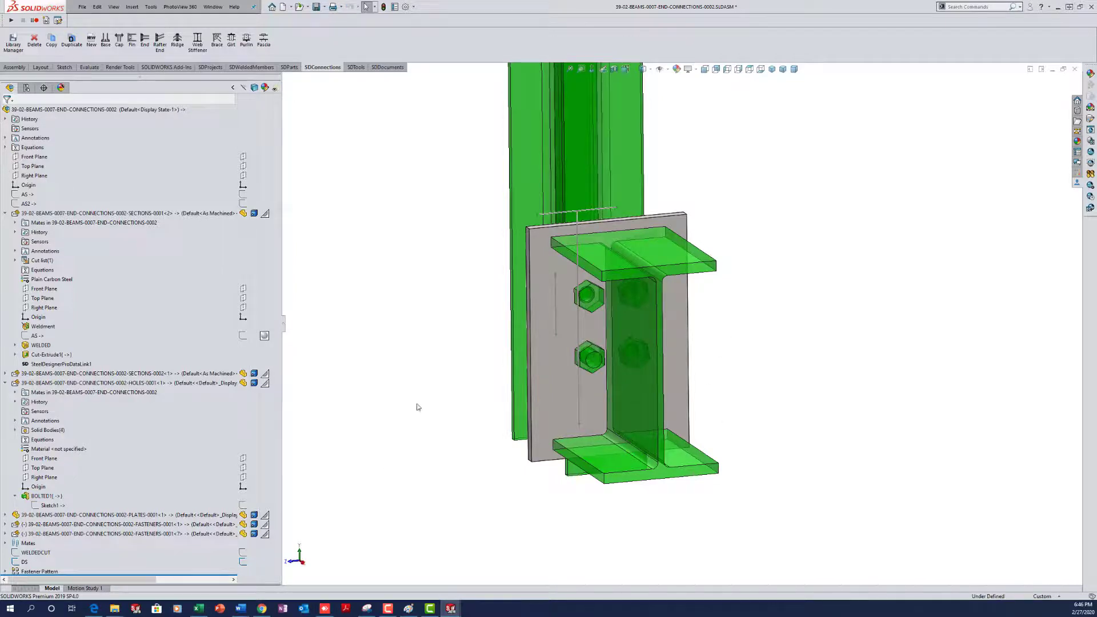
pyautogui.scroll(5, 439, 405)
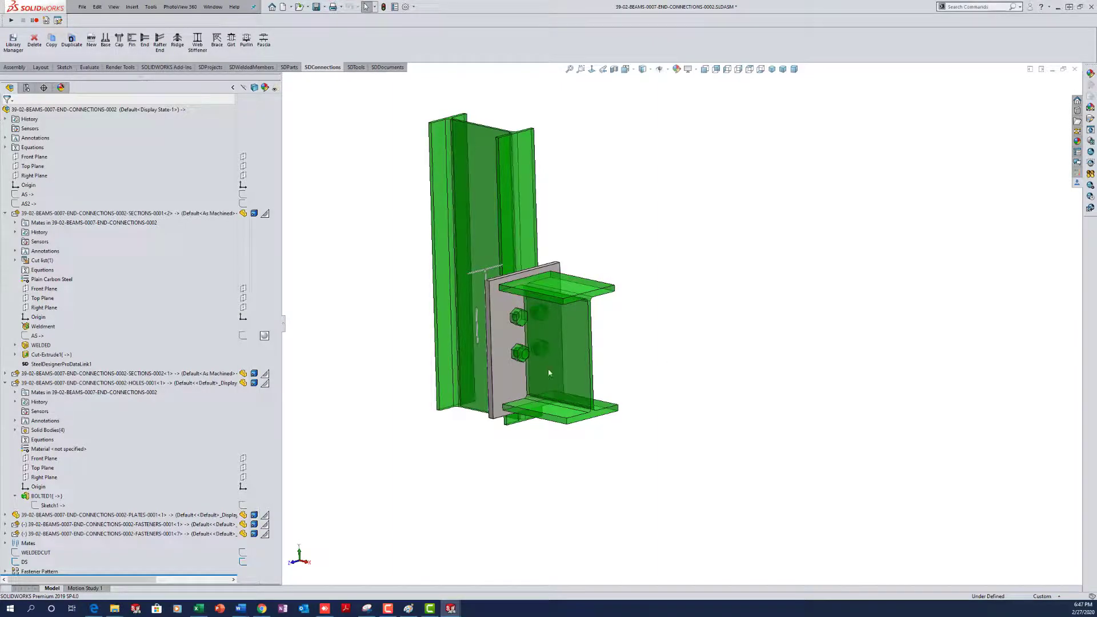
# Step: Collapse the expanded components and hide the DS sketch, finishing in the 39-02 assembly
pyautogui.click(5, 213)
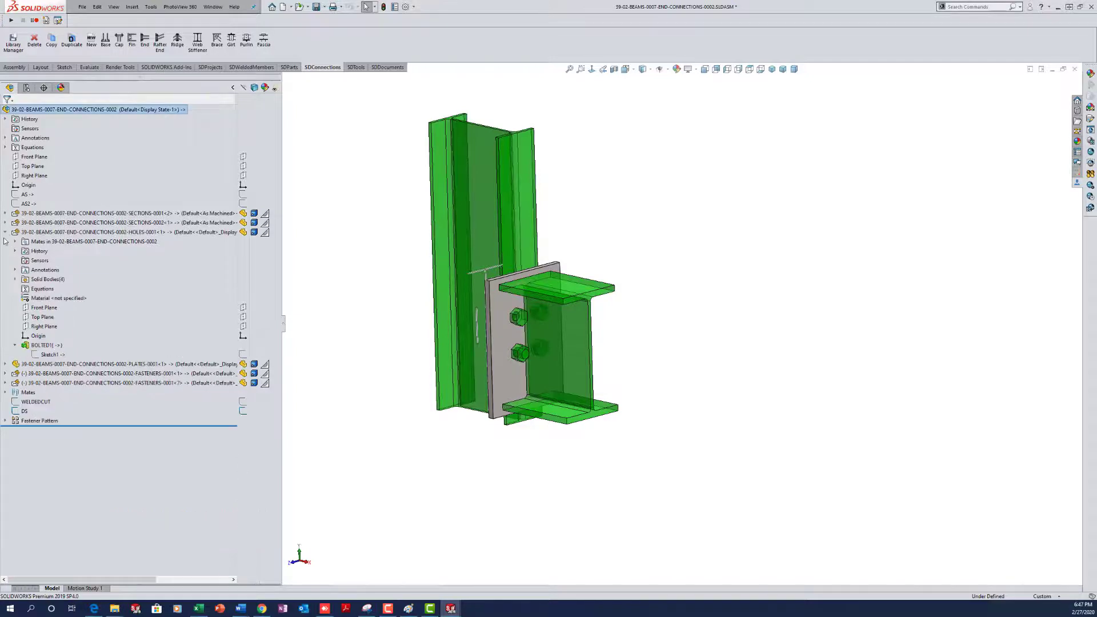
pyautogui.click(5, 232)
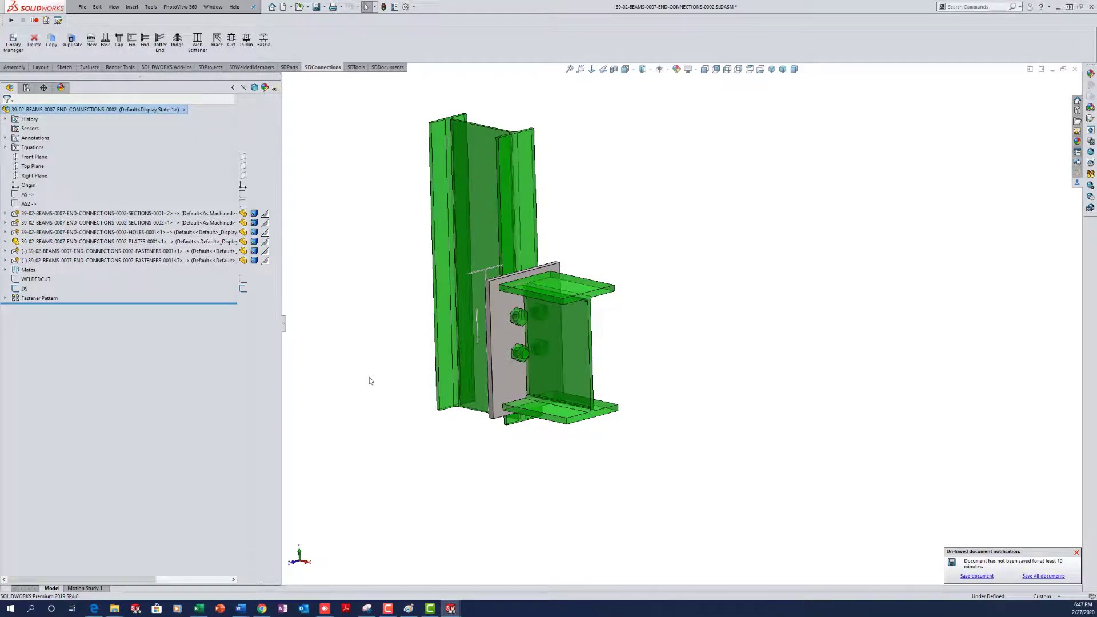
pyautogui.click(243, 289)
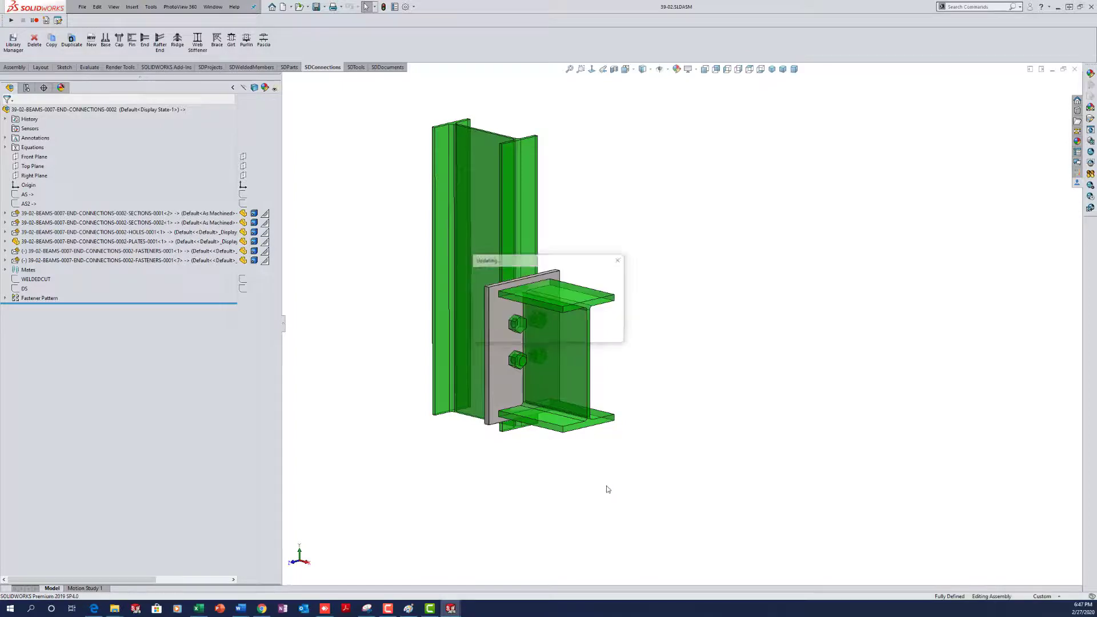
# Step: Start copying a connection, using the bolted end plate connection on beam 39-02-BEAMS-0007 as the source
pyautogui.scroll(5, 566, 439)
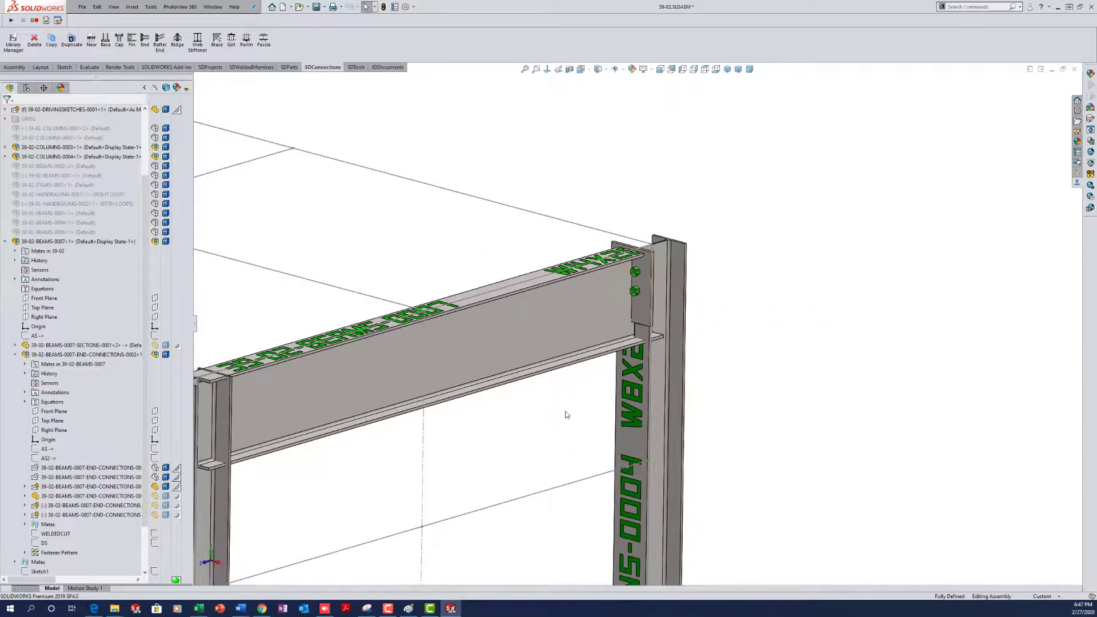
pyautogui.scroll(-3, 589, 435)
pyautogui.scroll(5, 553, 369)
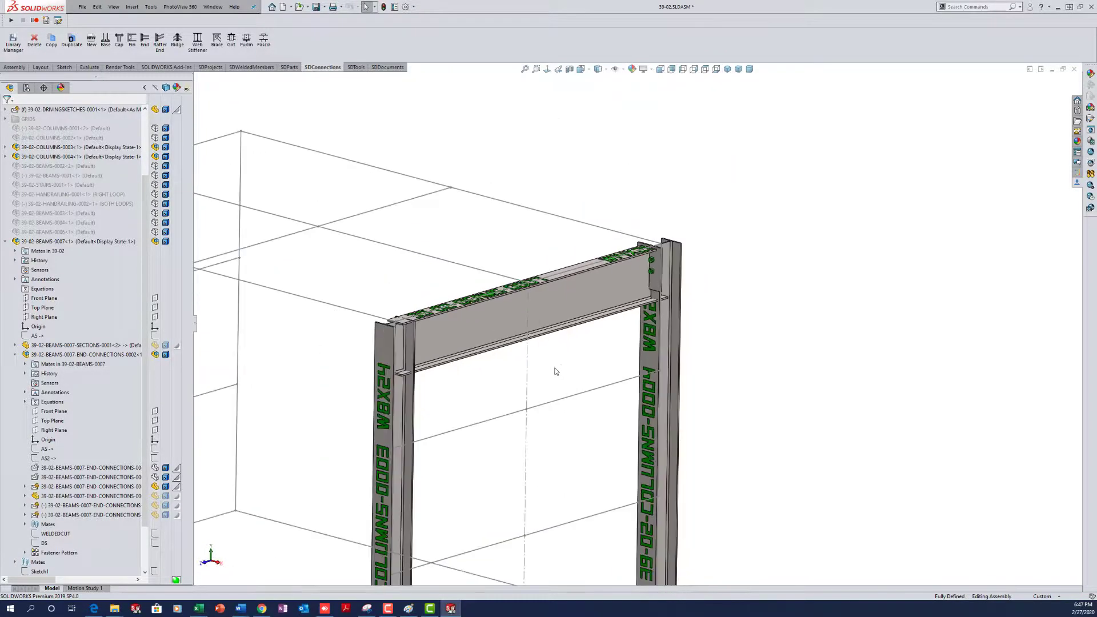
pyautogui.moveTo(562, 367); pyautogui.dragTo(552, 398, button='middle')
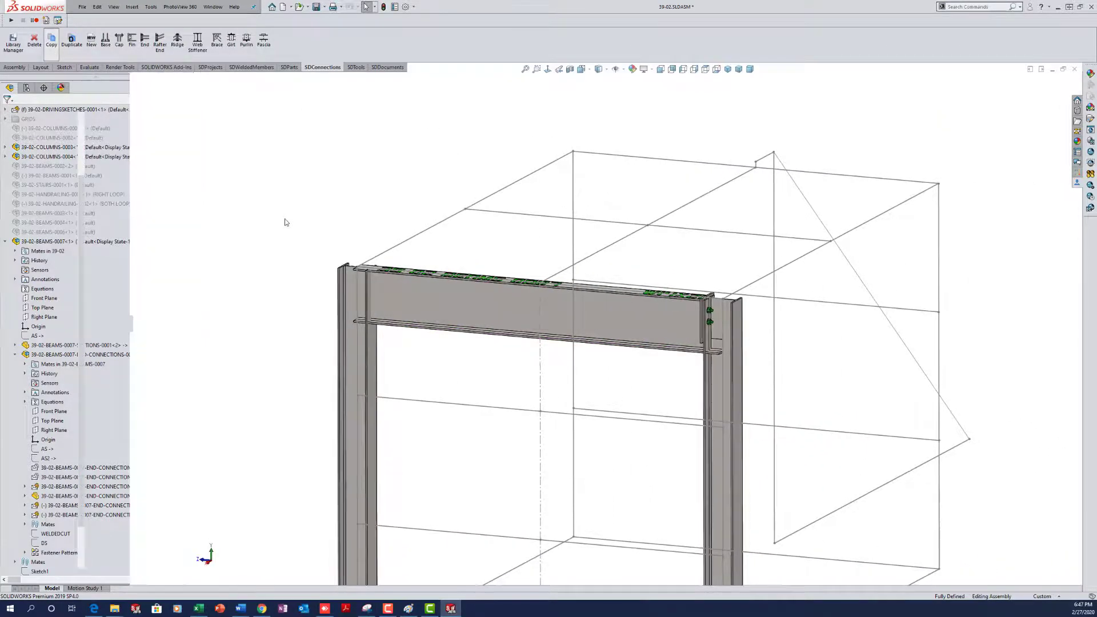
pyautogui.scroll(-5, 688, 337)
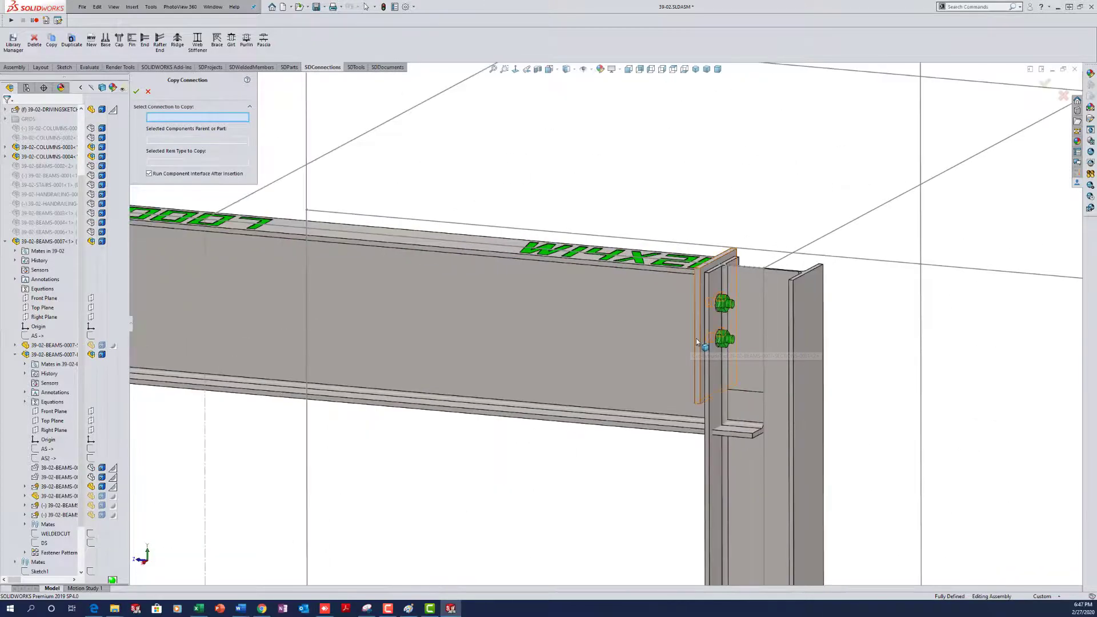
pyautogui.click(696, 338)
# Step: Insert the copied connection at the FRONT COLUMNS sketch point on the beam's other end, welded to the beam and bolted to column 39-02-COLUMNS-0003
pyautogui.scroll(2, 606, 446)
pyautogui.scroll(3, 607, 446)
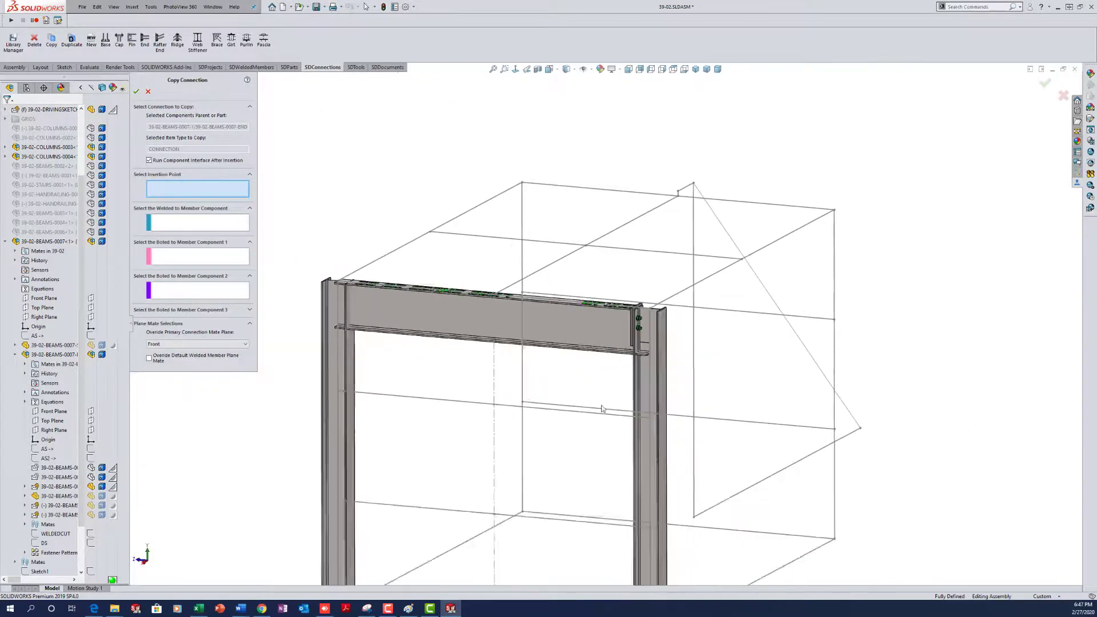
pyautogui.scroll(-5, 529, 317)
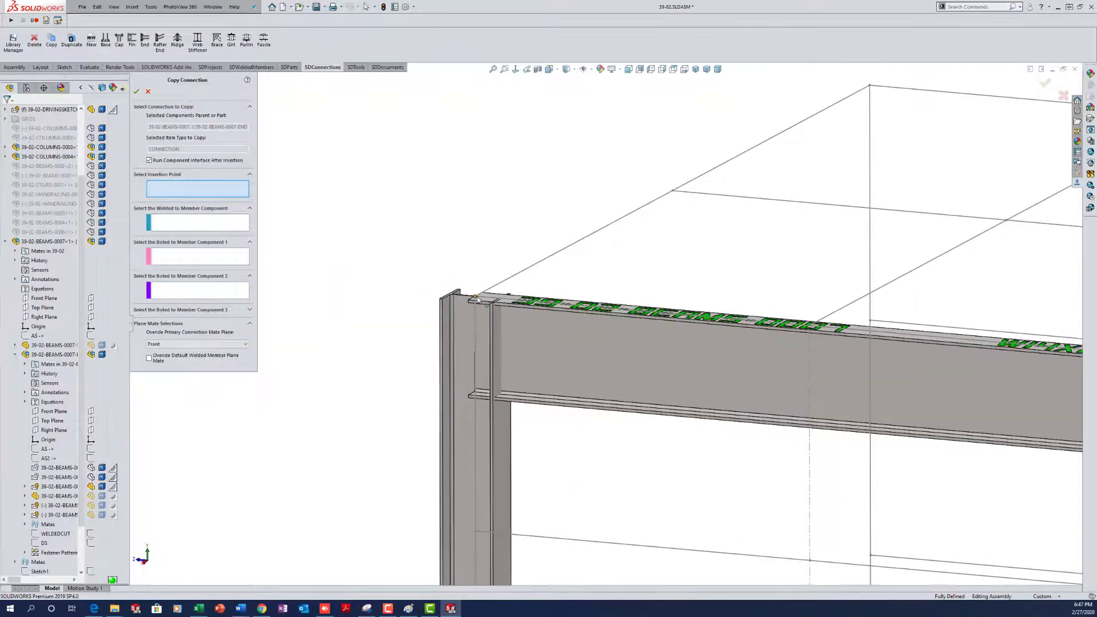
pyautogui.click(475, 298)
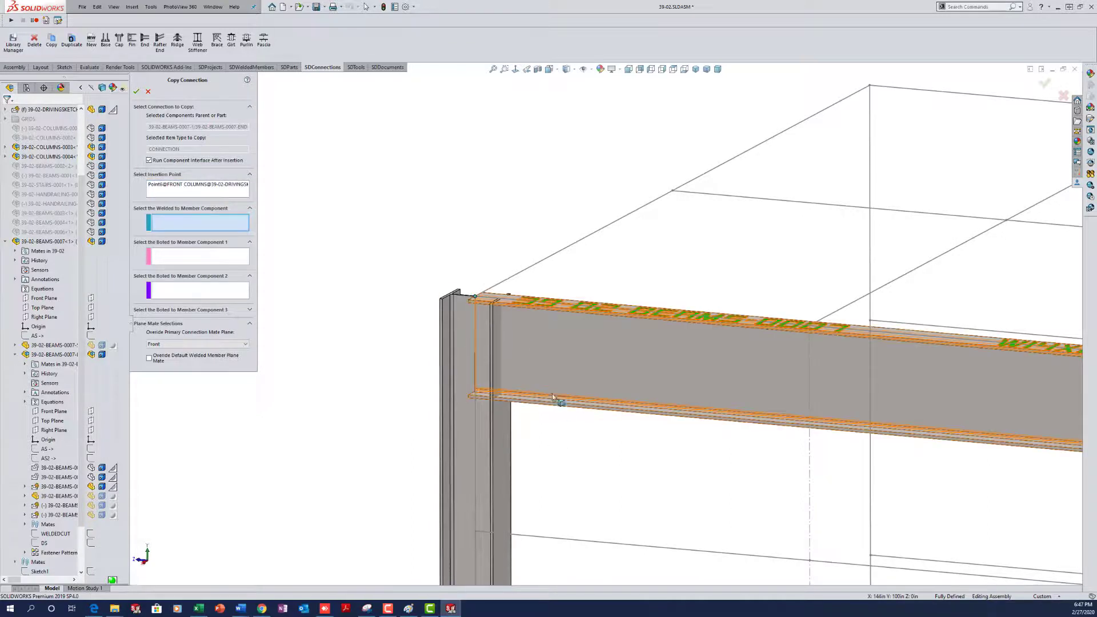
pyautogui.click(609, 348)
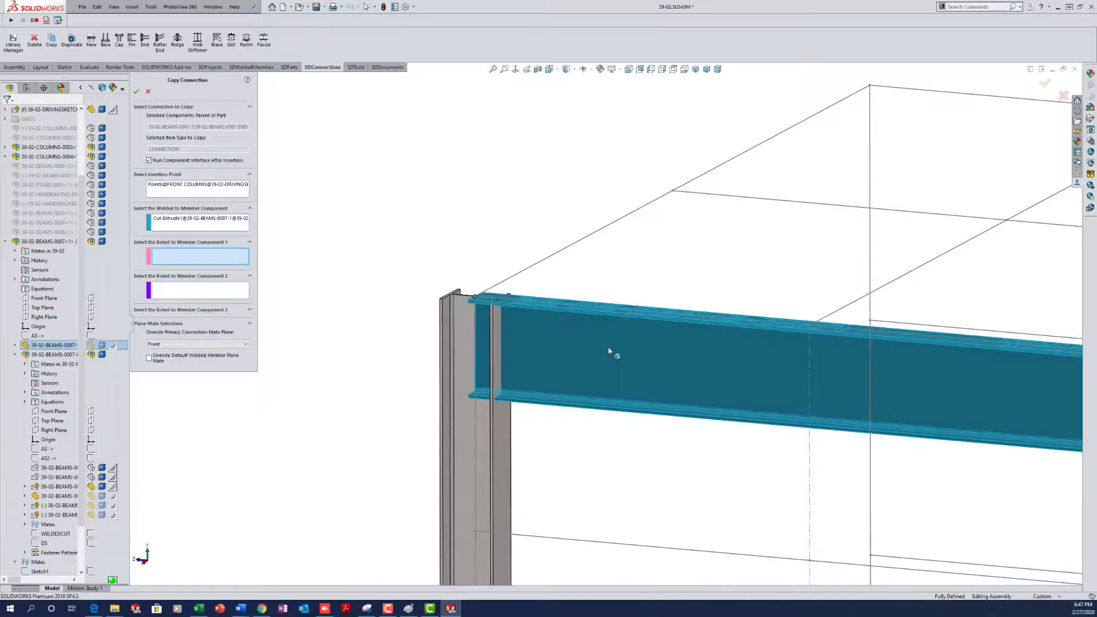
pyautogui.click(502, 443)
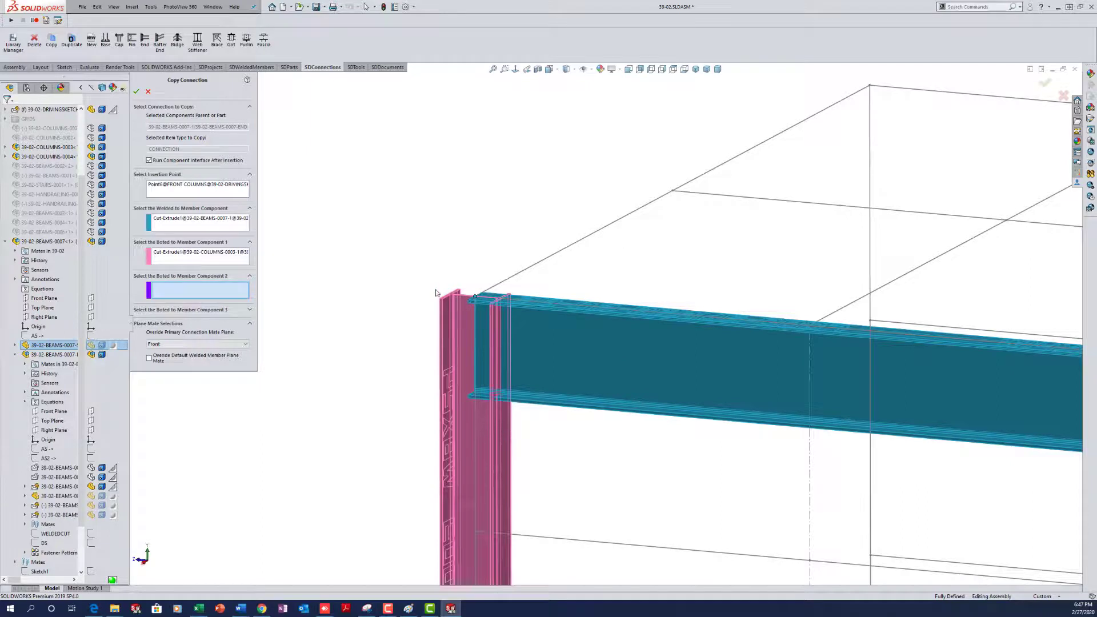
pyautogui.click(137, 93)
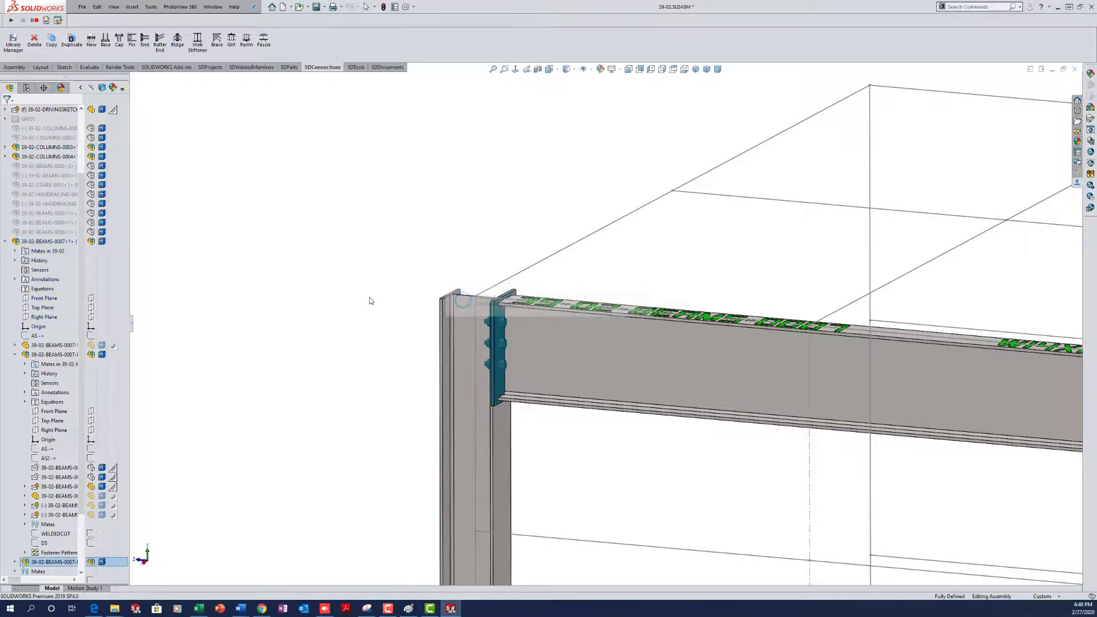
pyautogui.click(558, 433)
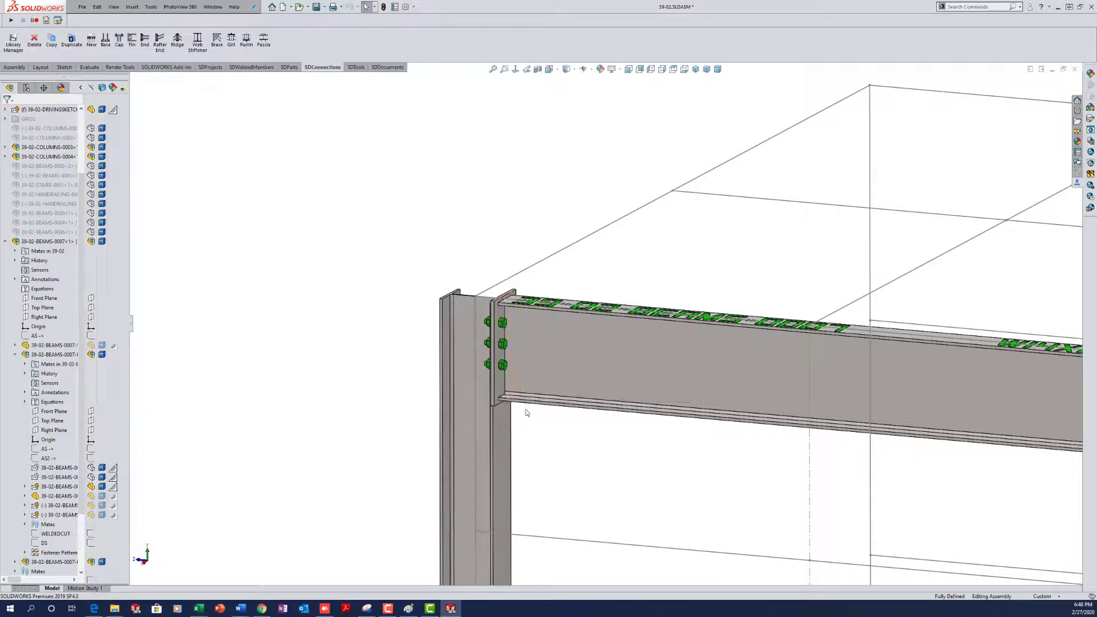
# Step: Change the section of beam 39-02-BEAMS-0007 to W21x68
pyautogui.scroll(-5, 614, 419)
pyautogui.scroll(7, 646, 409)
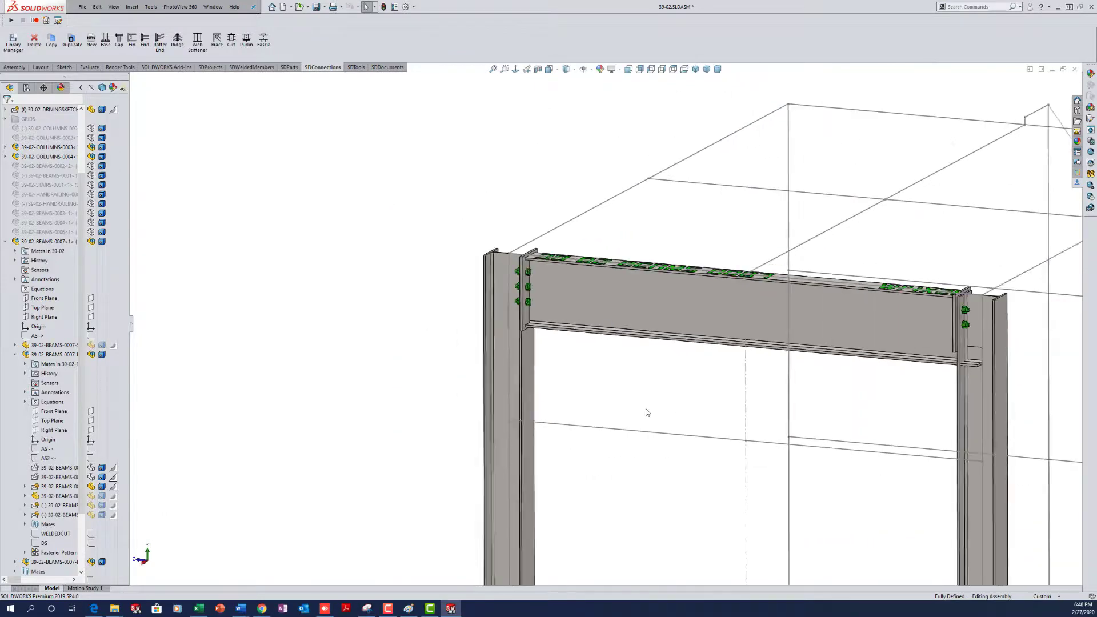
pyautogui.moveTo(645, 409); pyautogui.dragTo(664, 366, button='middle')
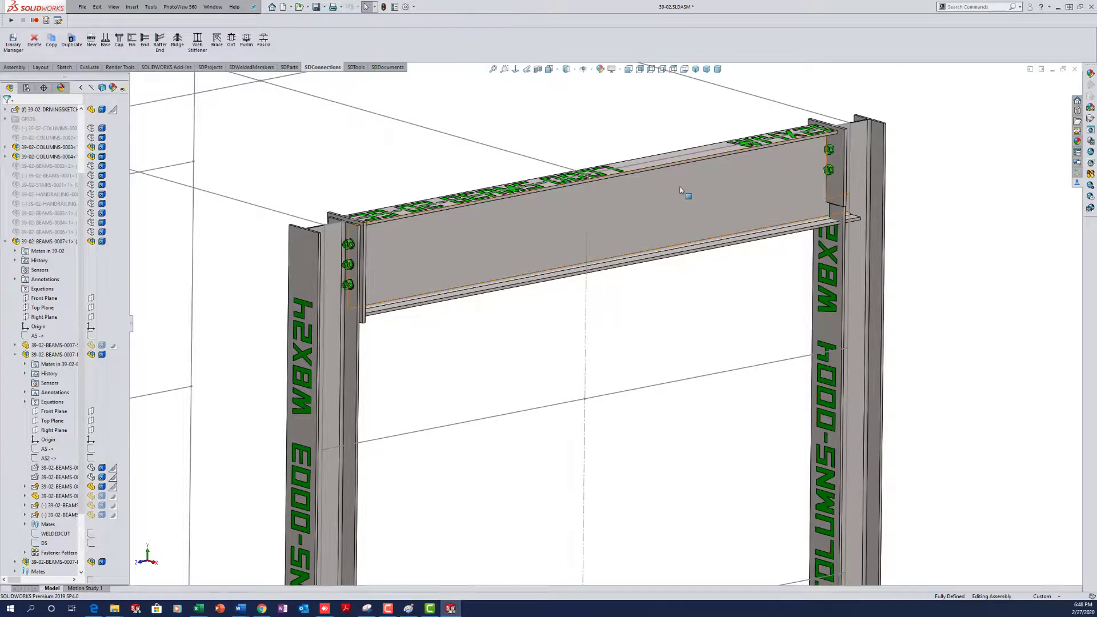
pyautogui.click(647, 213)
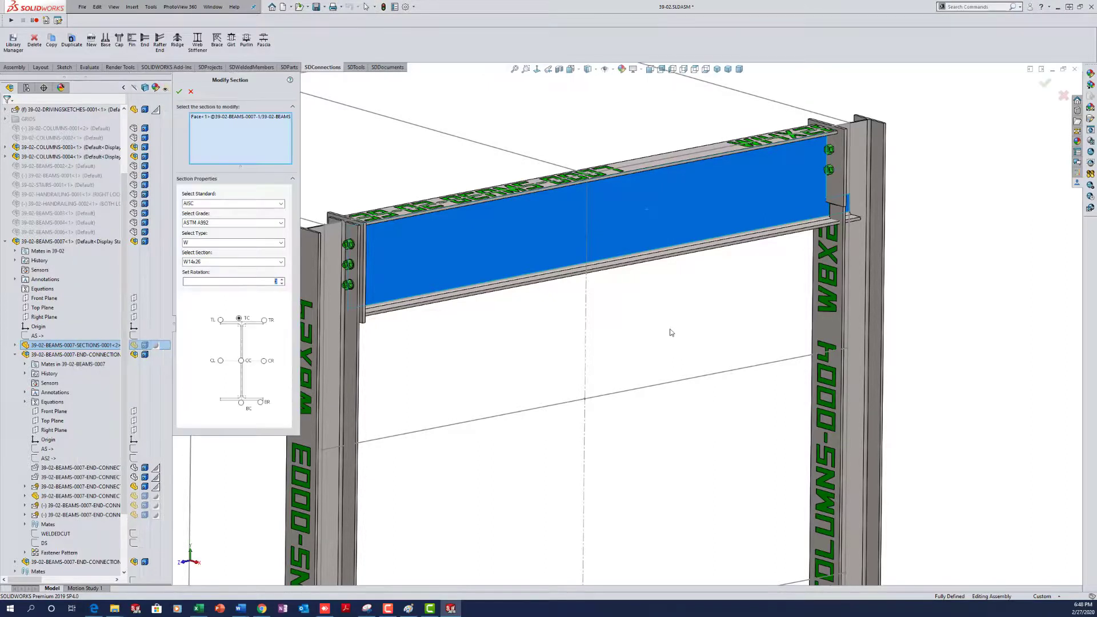
pyautogui.click(281, 261)
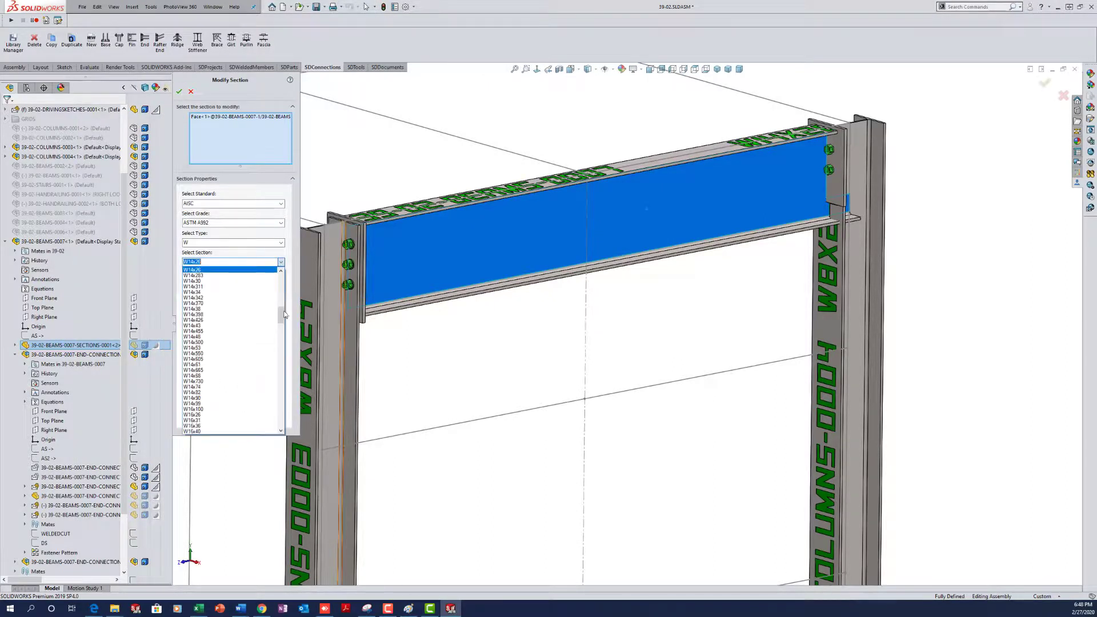
pyautogui.moveTo(280, 319); pyautogui.dragTo(280, 352)
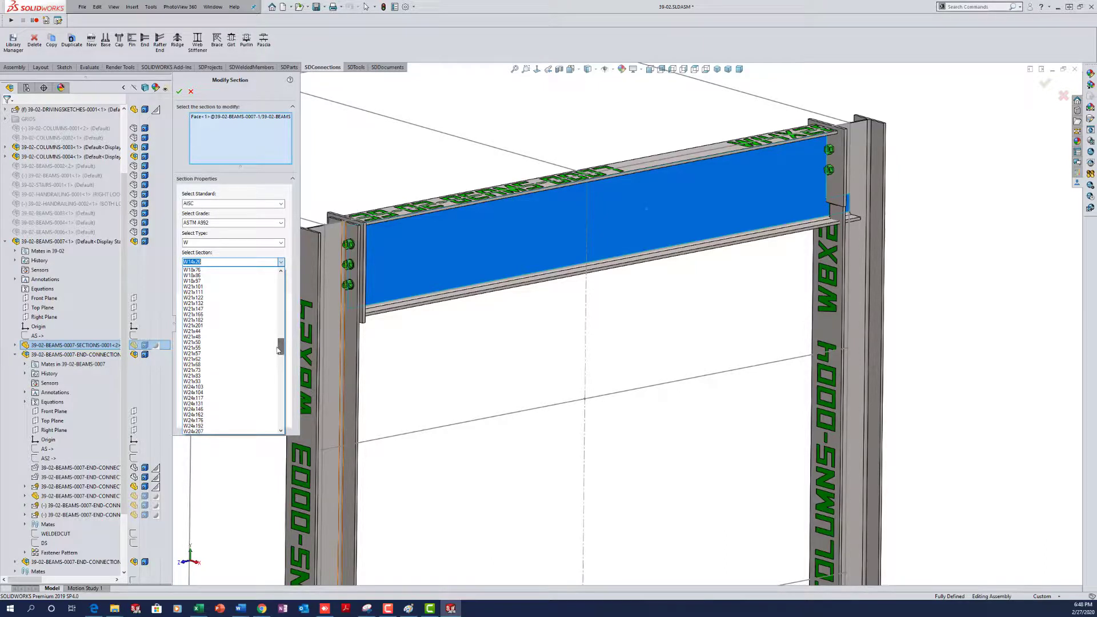
pyautogui.click(210, 365)
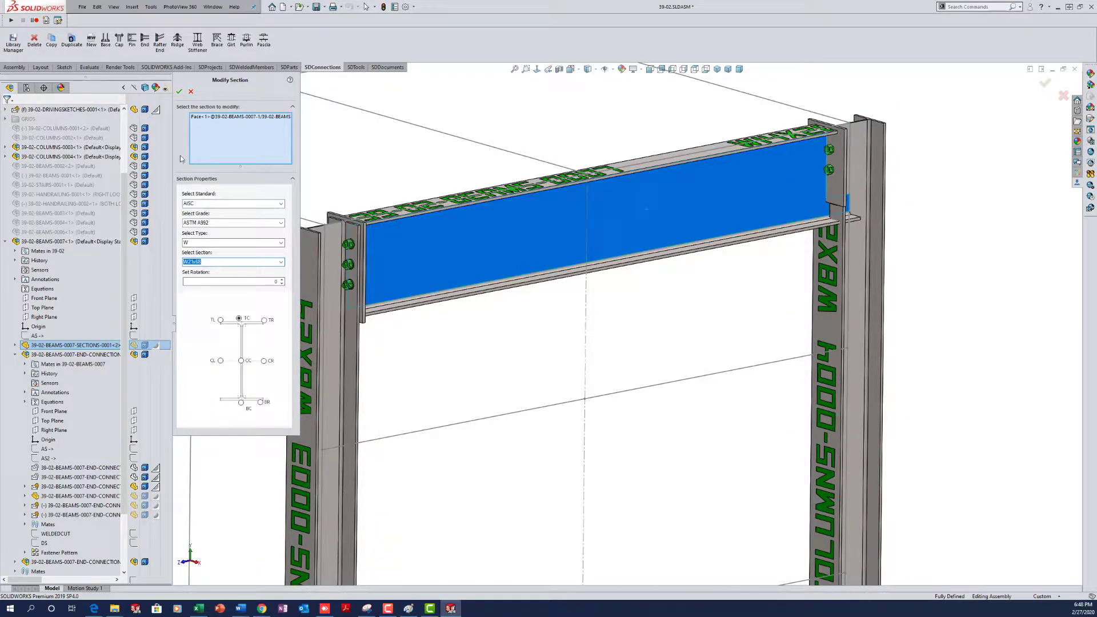
pyautogui.click(178, 91)
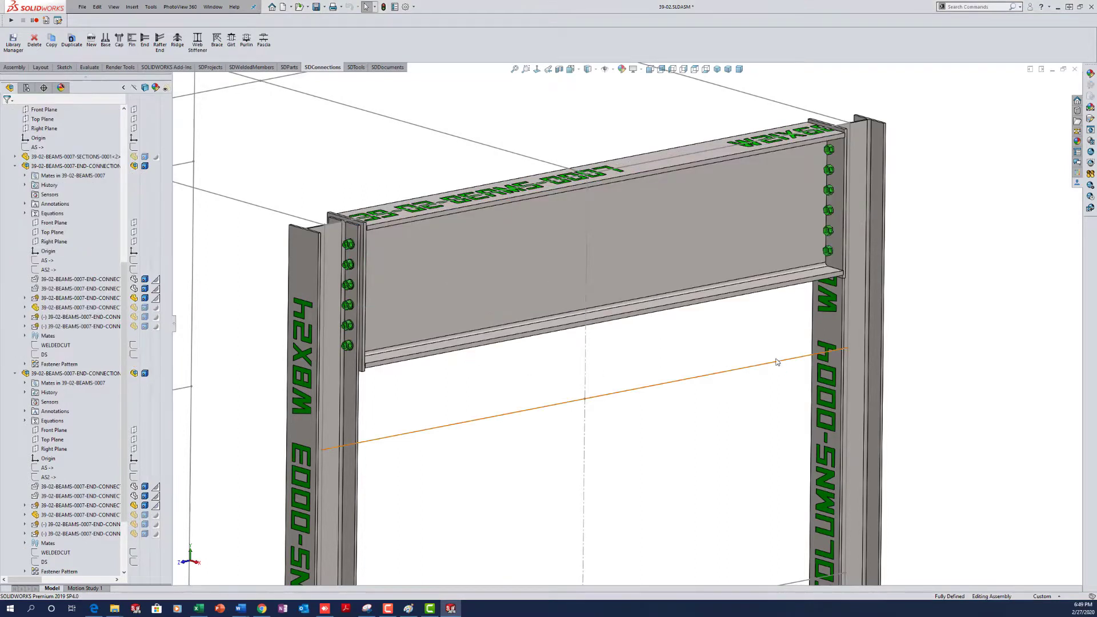
# Step: Select the section of column 39-02-COLUMNS-0003 for modification
pyautogui.click(347, 370)
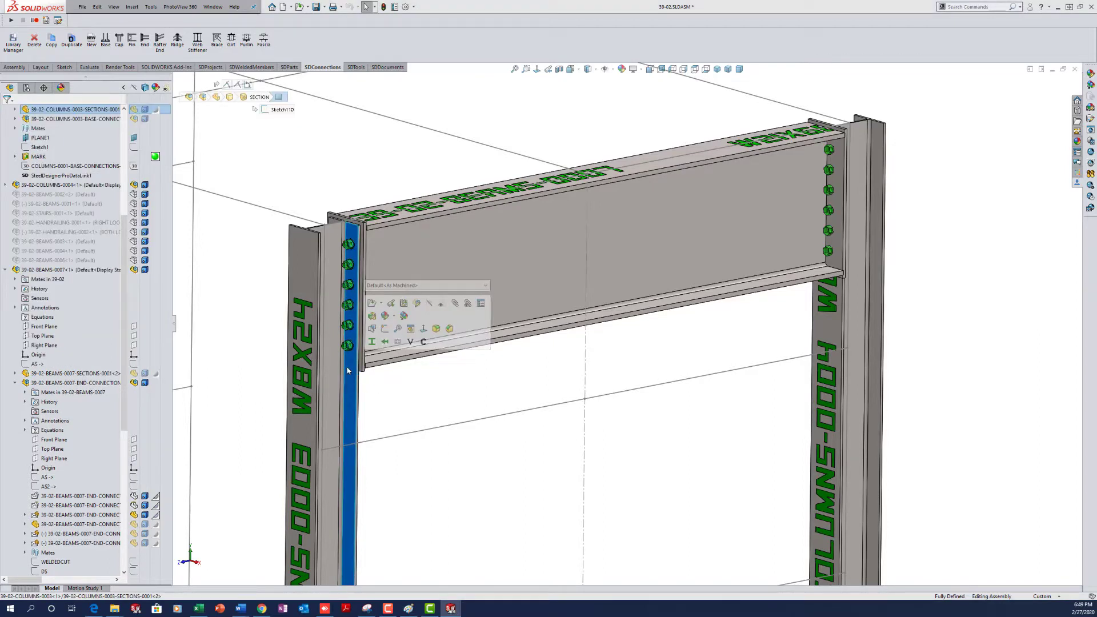
pyautogui.rightClick(346, 370)
pyautogui.click(438, 396)
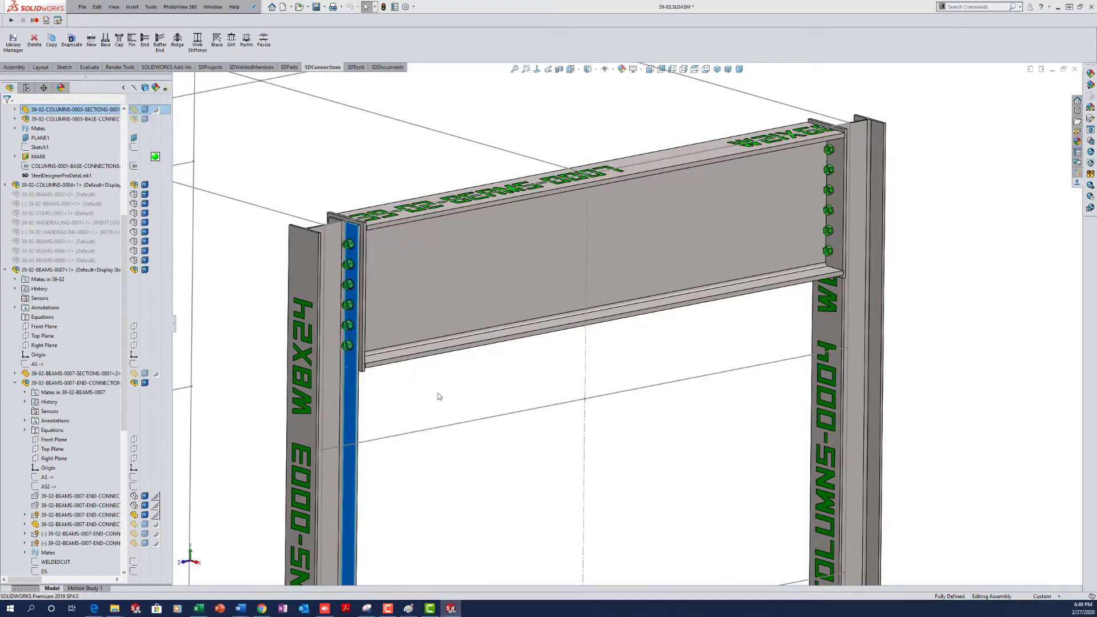